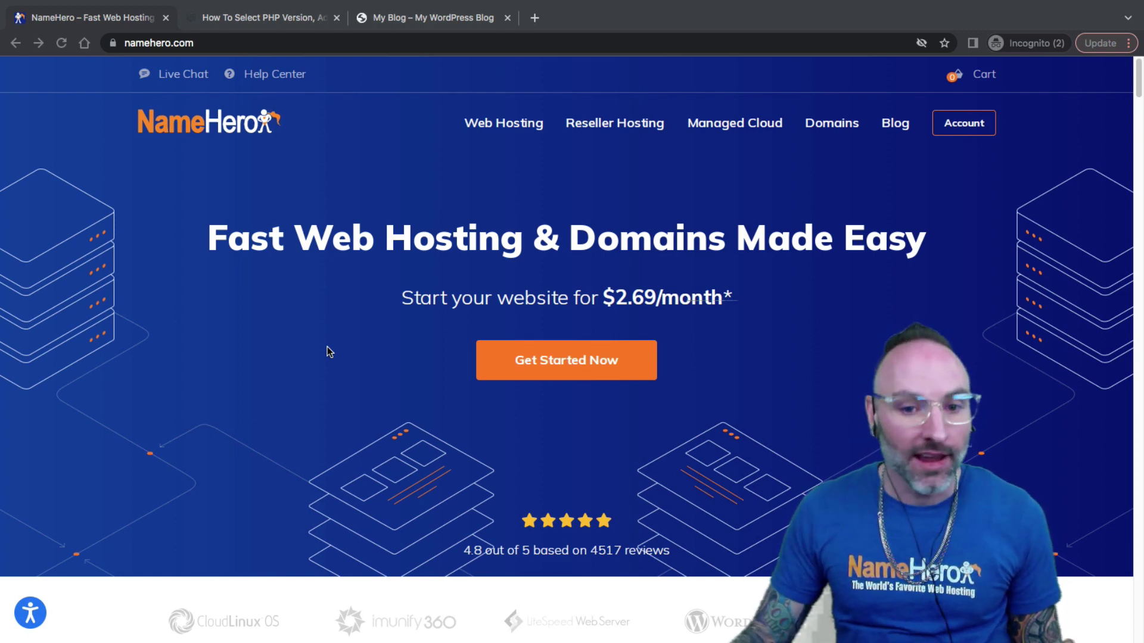
# Scroll down the homepage to the four cloud hosting plans, Starter through Business Cloud.
pyautogui.scroll(-8, 285, 365)
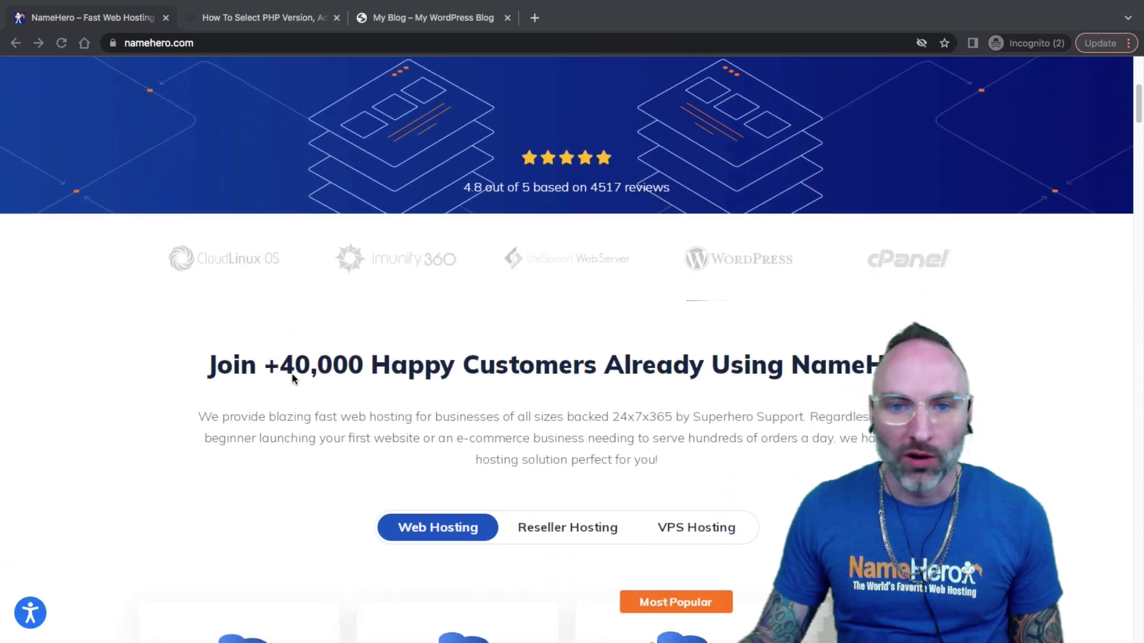
pyautogui.scroll(-4, 292, 382)
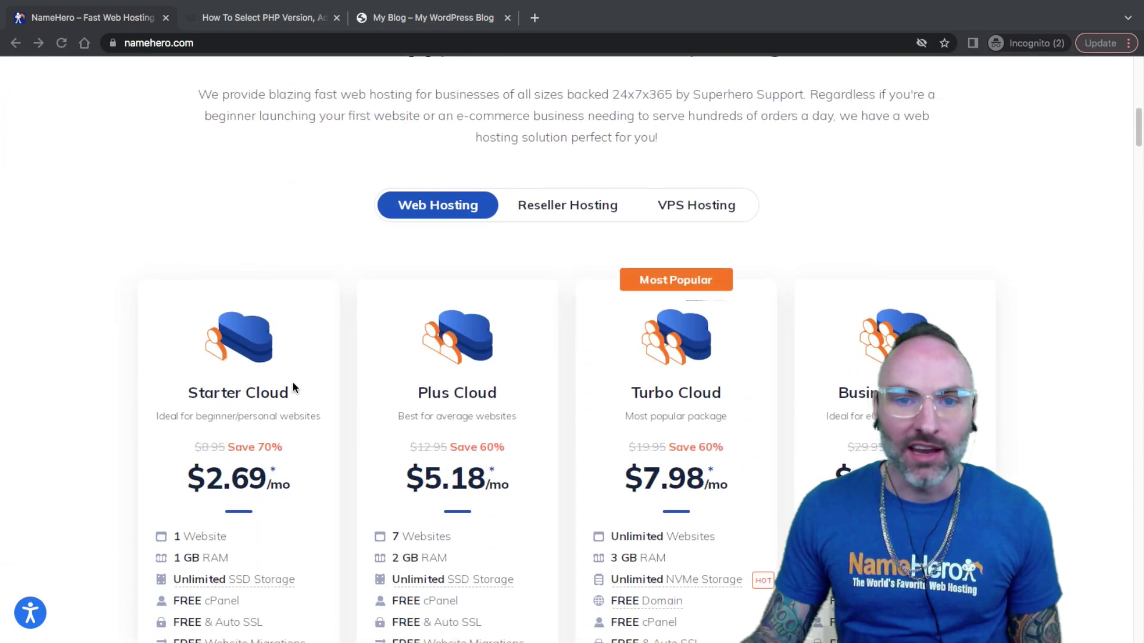
pyautogui.scroll(-3, 292, 387)
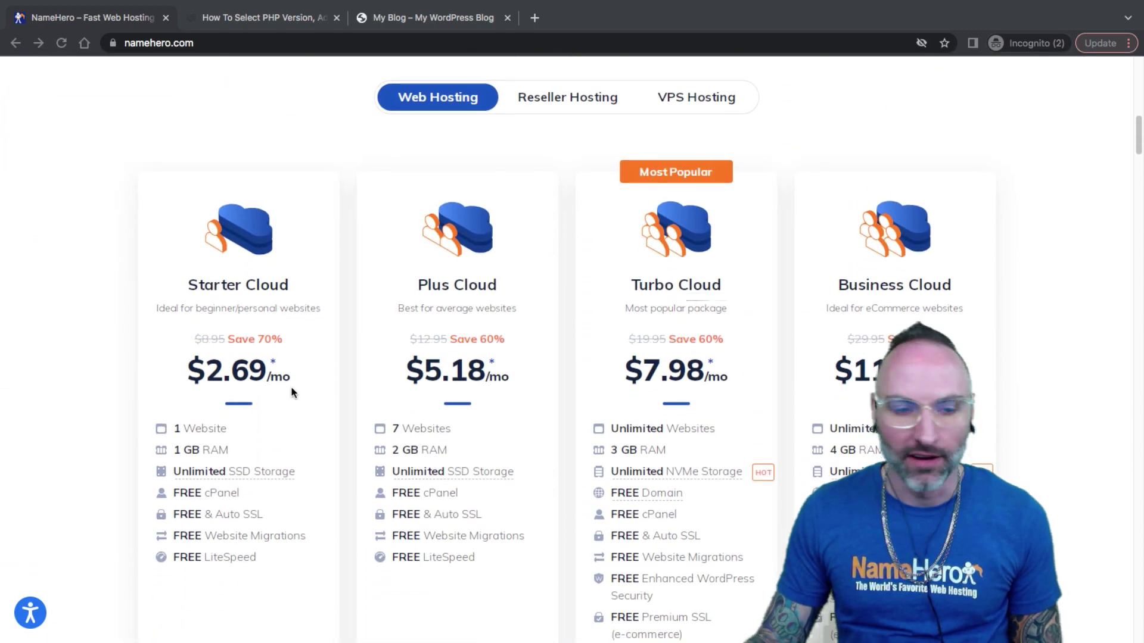
pyautogui.scroll(-1, 291, 389)
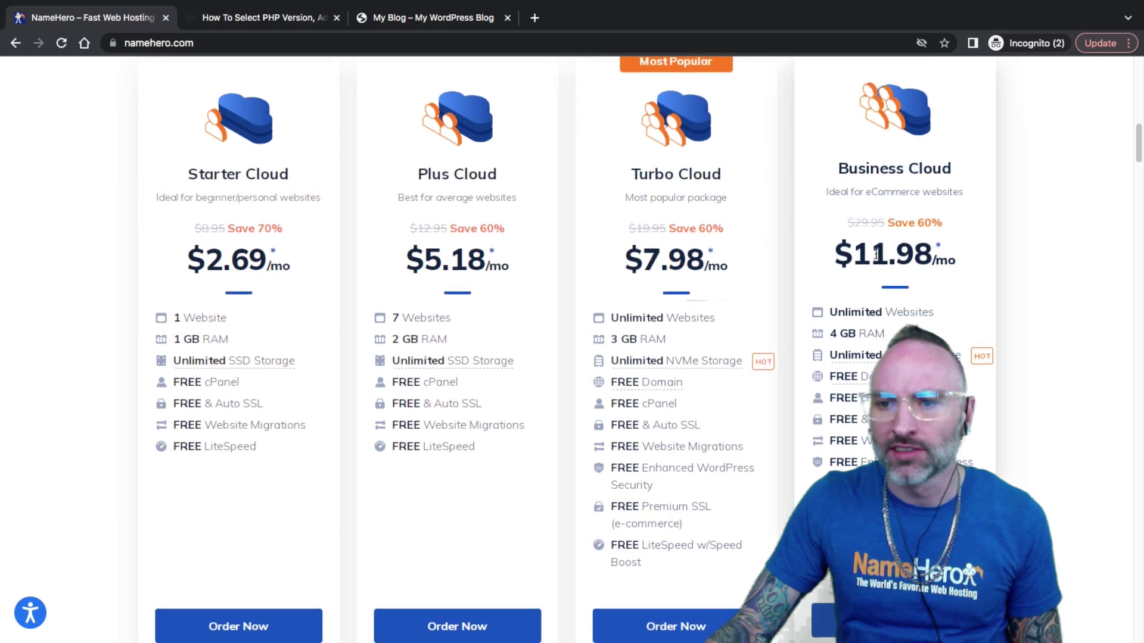
# Highlight Turbo Cloud's unlimited websites and 3 GB RAM features.
pyautogui.scroll(1, 723, 213)
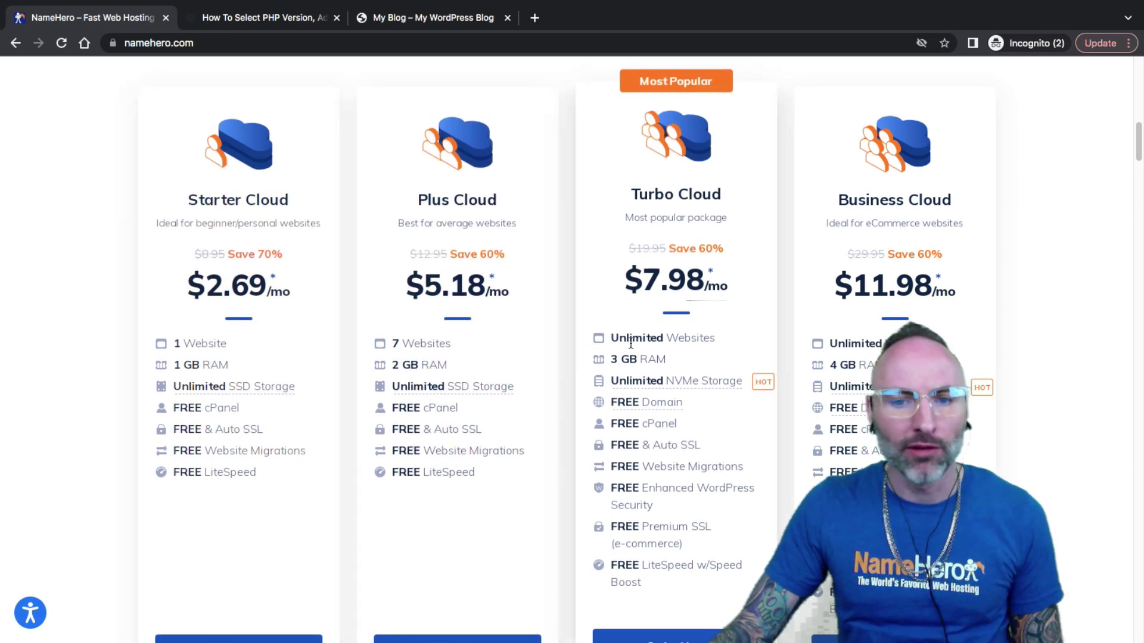
pyautogui.moveTo(619, 338); pyautogui.dragTo(661, 340)
pyautogui.click(677, 340)
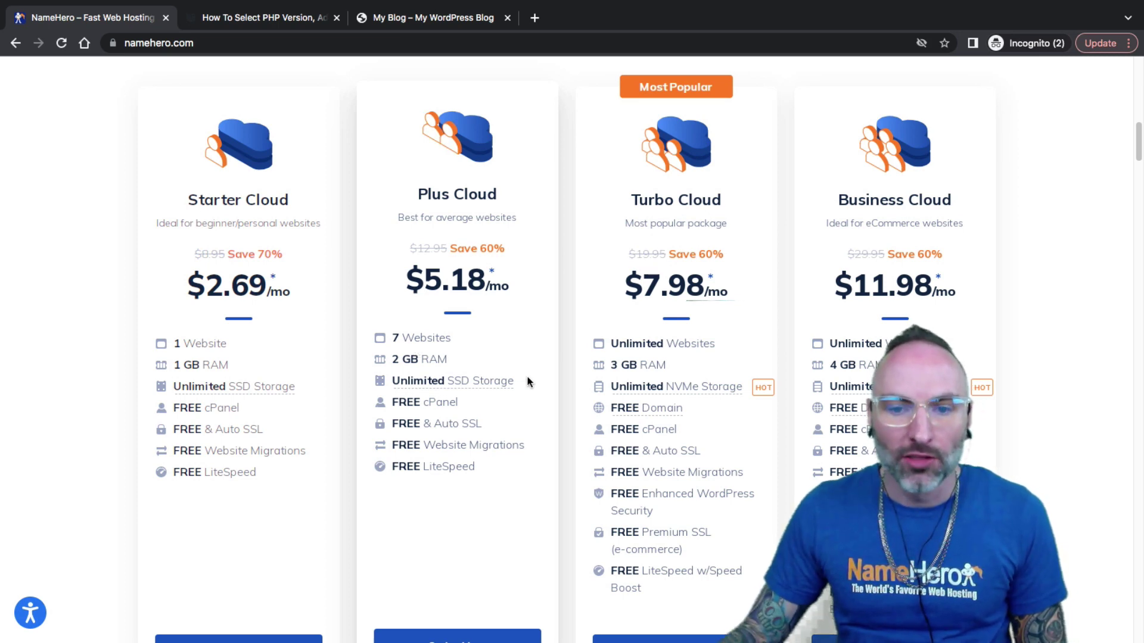
pyautogui.moveTo(626, 362); pyautogui.dragTo(655, 363)
pyautogui.click(655, 364)
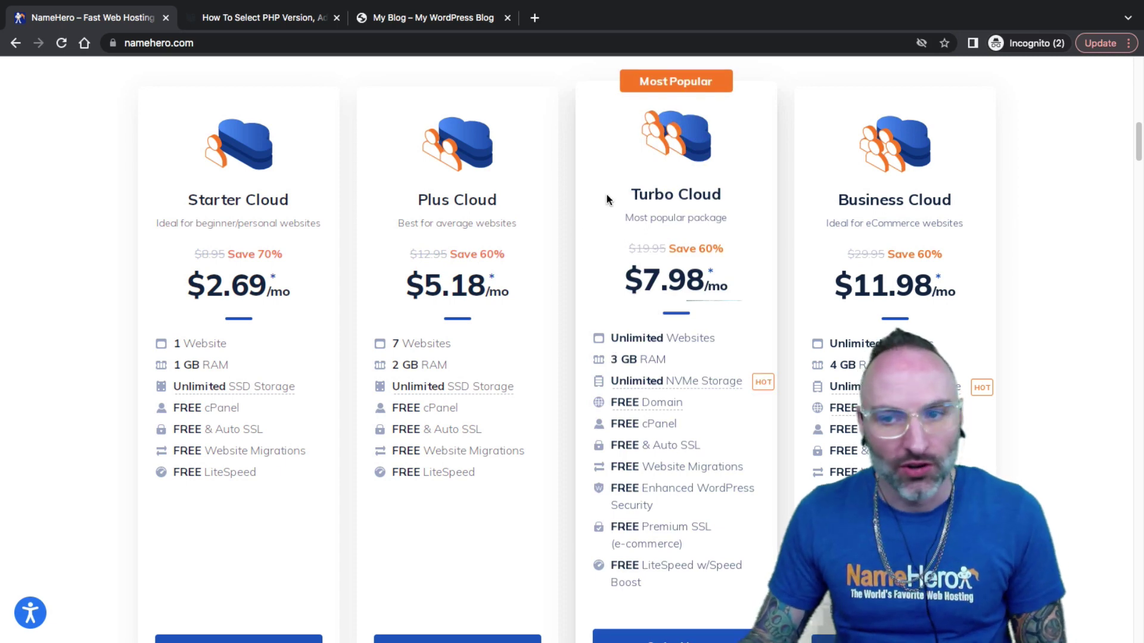
# Show the NVMe Storage tooltip, then return to the homepage's hero banner.
pyautogui.moveTo(702, 389)
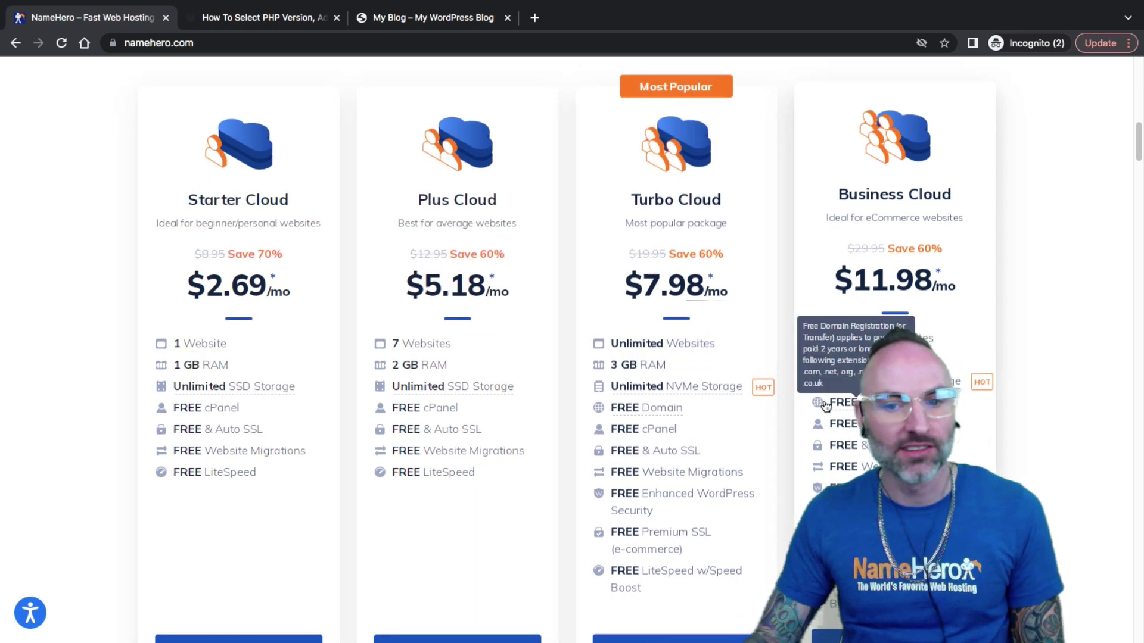
pyautogui.scroll(-2, 613, 438)
pyautogui.scroll(1, 596, 438)
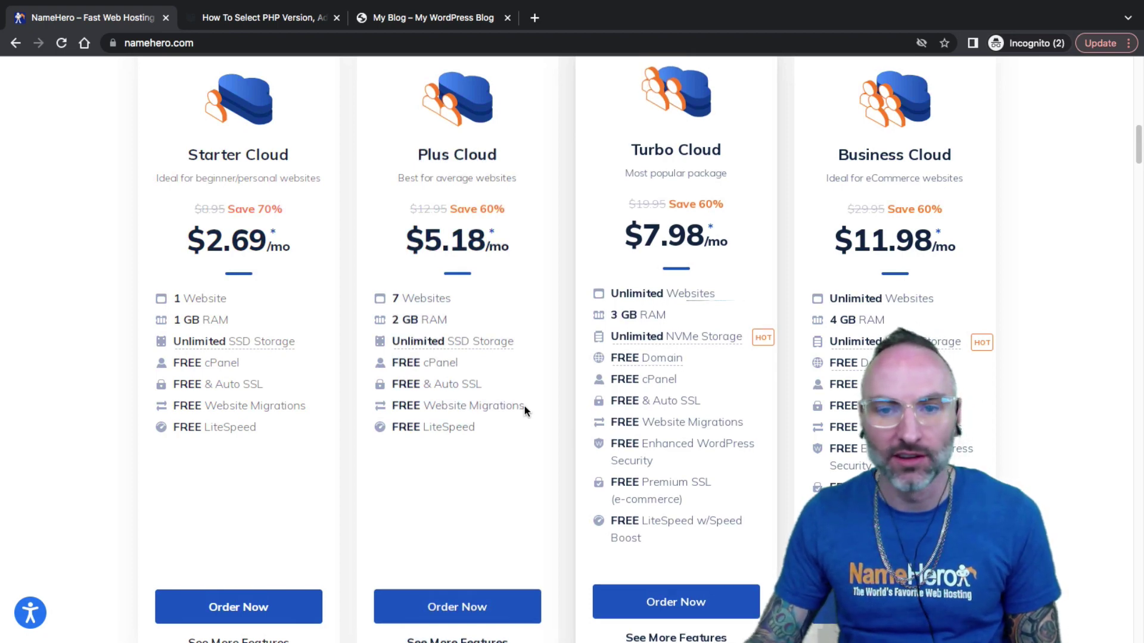
pyautogui.scroll(10, 648, 422)
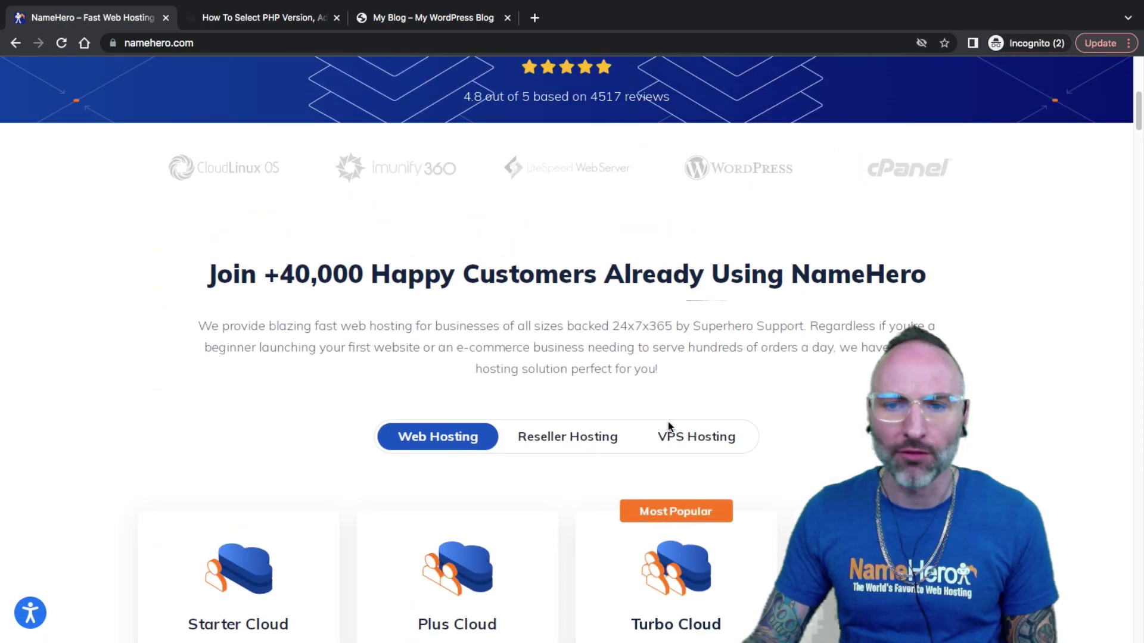
pyautogui.scroll(-9, 668, 422)
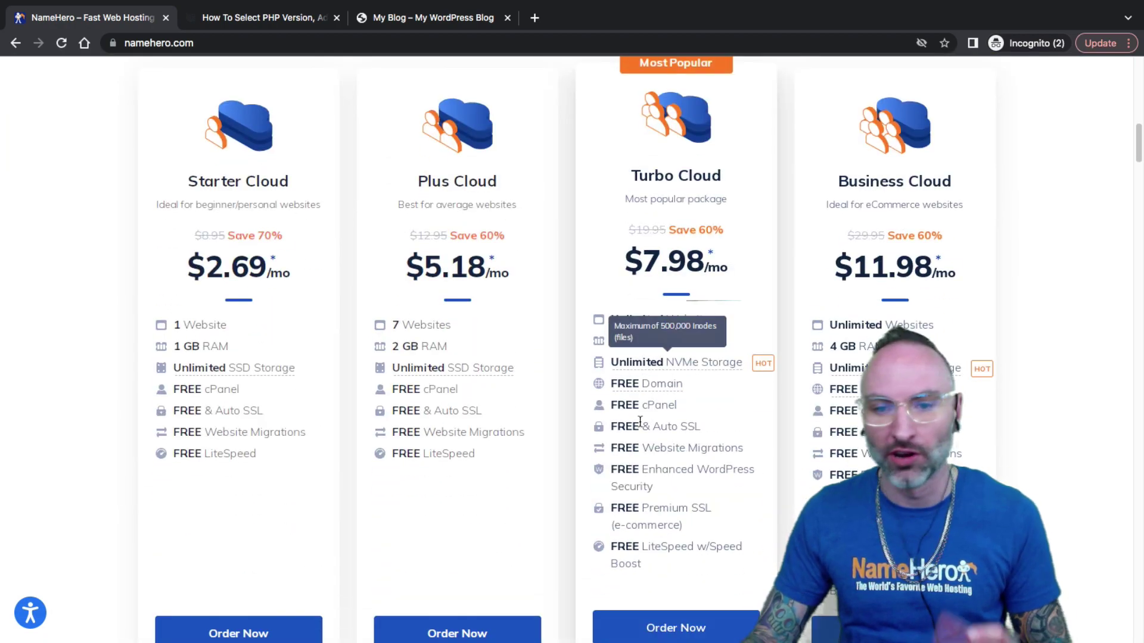
pyautogui.scroll(-1, 565, 414)
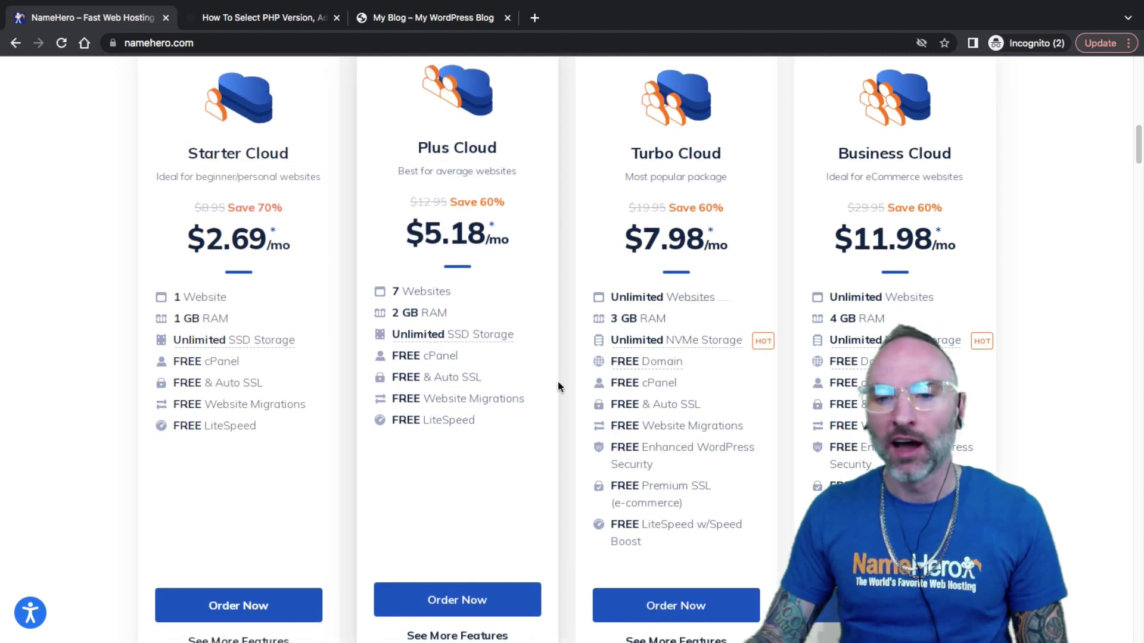
pyautogui.scroll(2, 558, 381)
pyautogui.scroll(10, 559, 372)
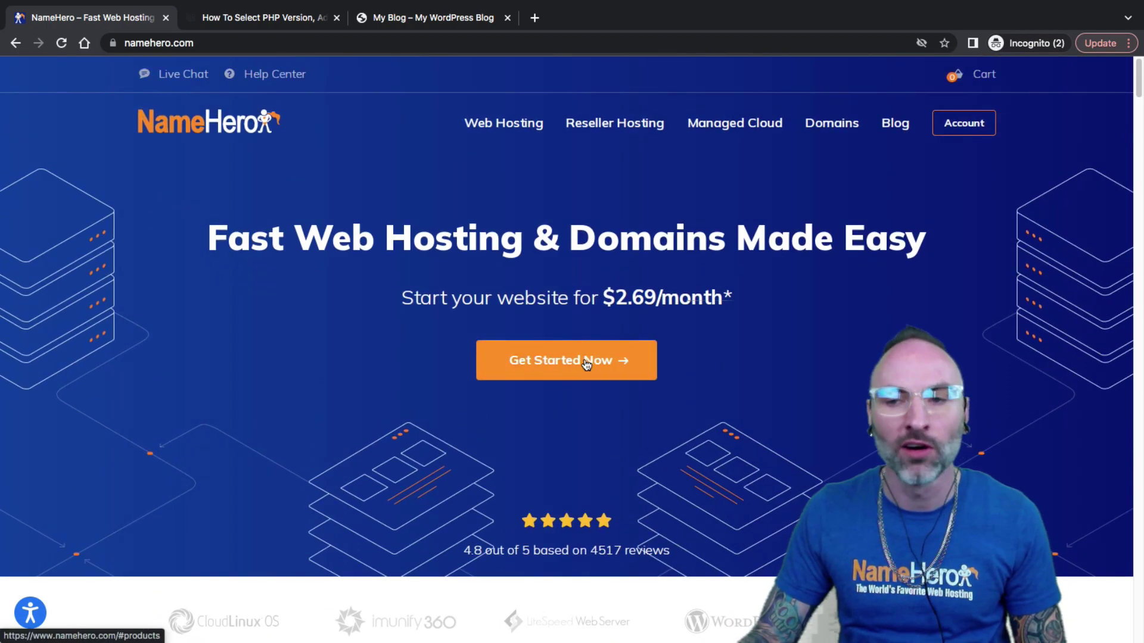
# Log in to the NameHero client area with the account e-mail and password.
pyautogui.click(947, 131)
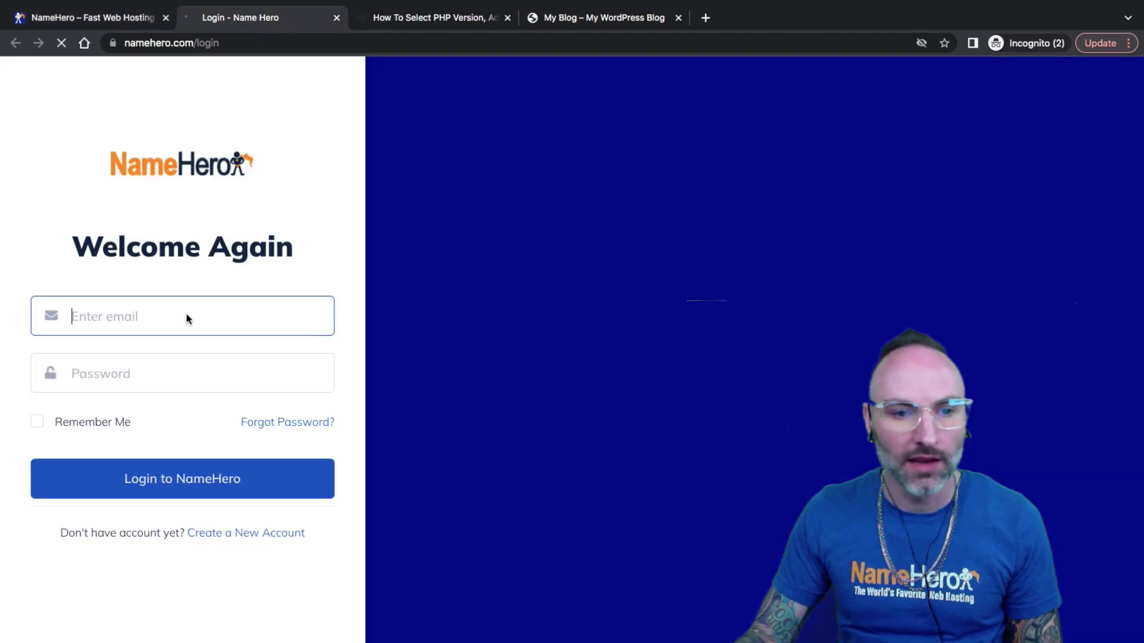
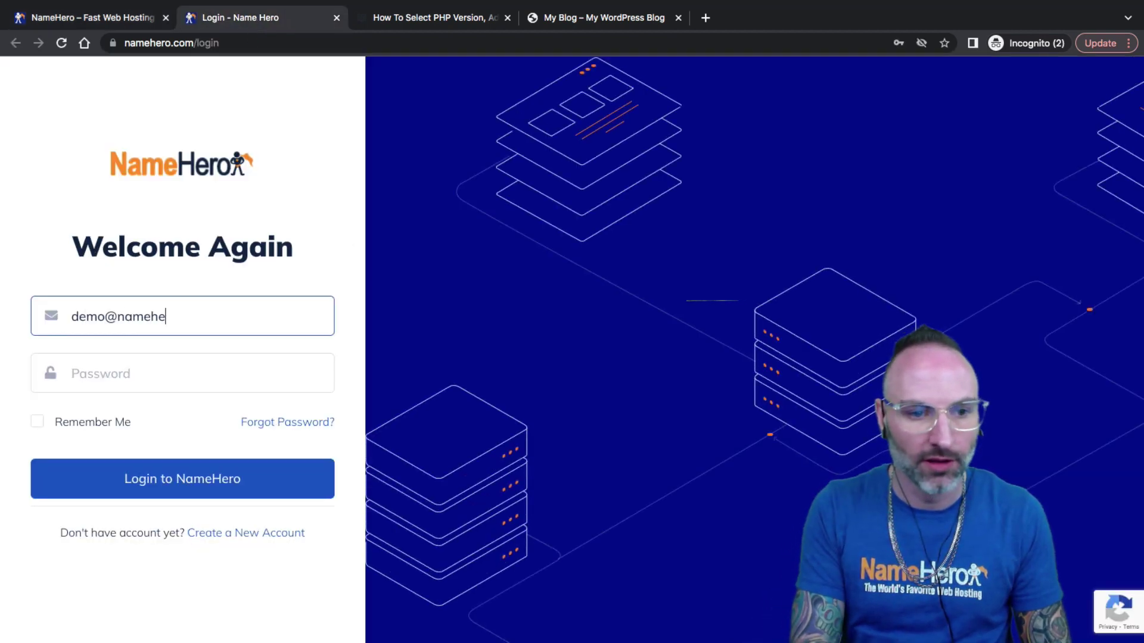
pyautogui.press('Tab')
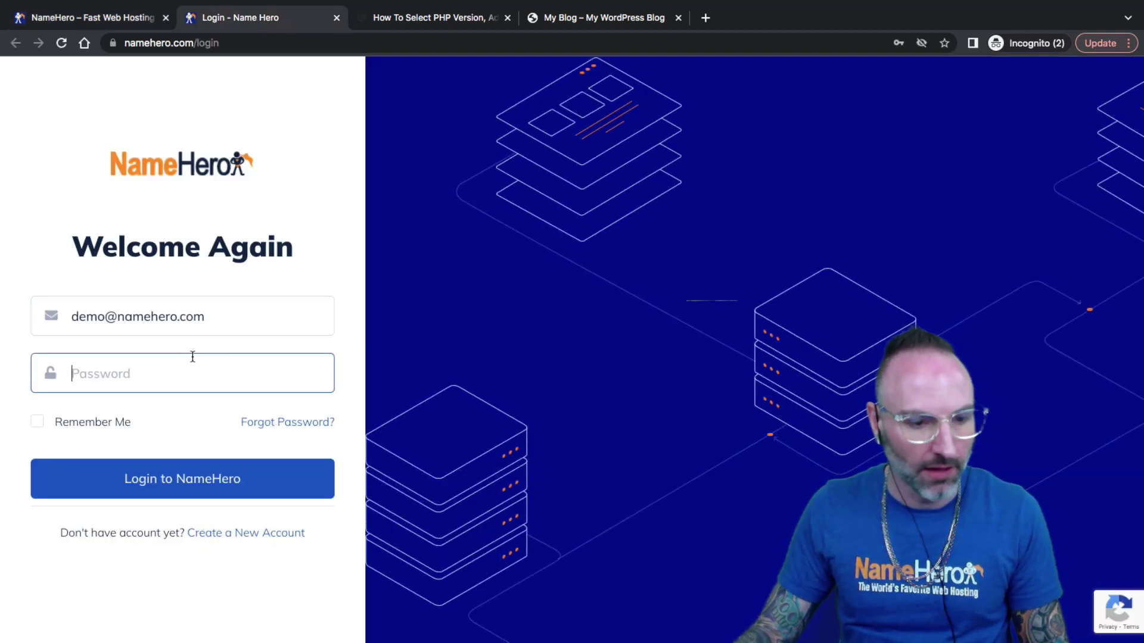
pyautogui.press('super+v')
pyautogui.click(146, 477)
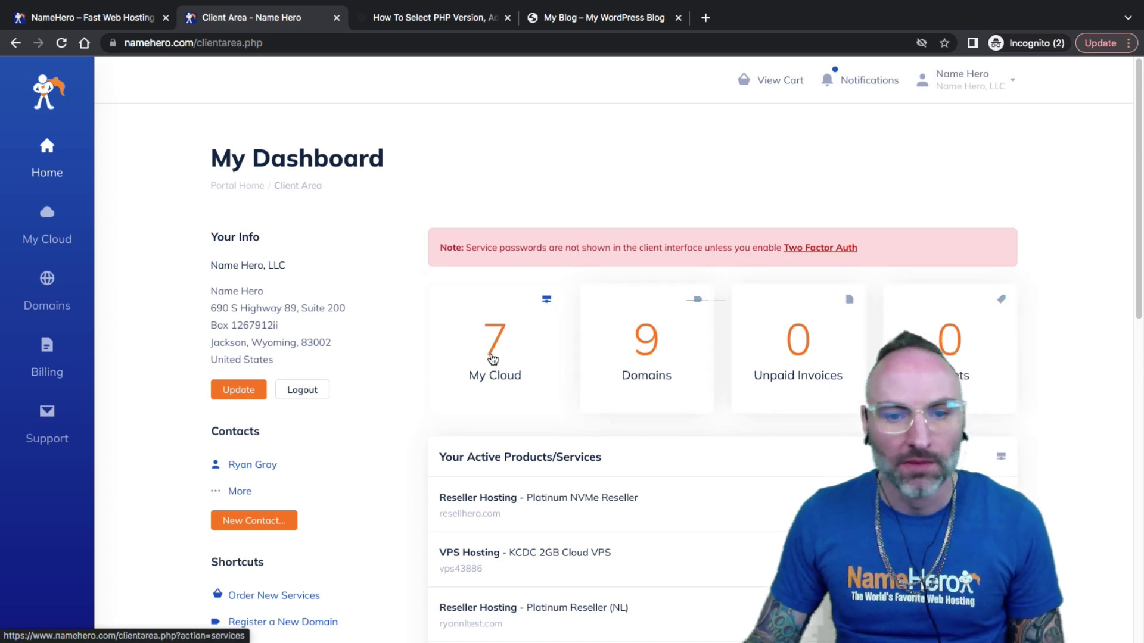
# Open the My Cloud services list and compare it with the Business Cloud plan description.
pyautogui.click(513, 355)
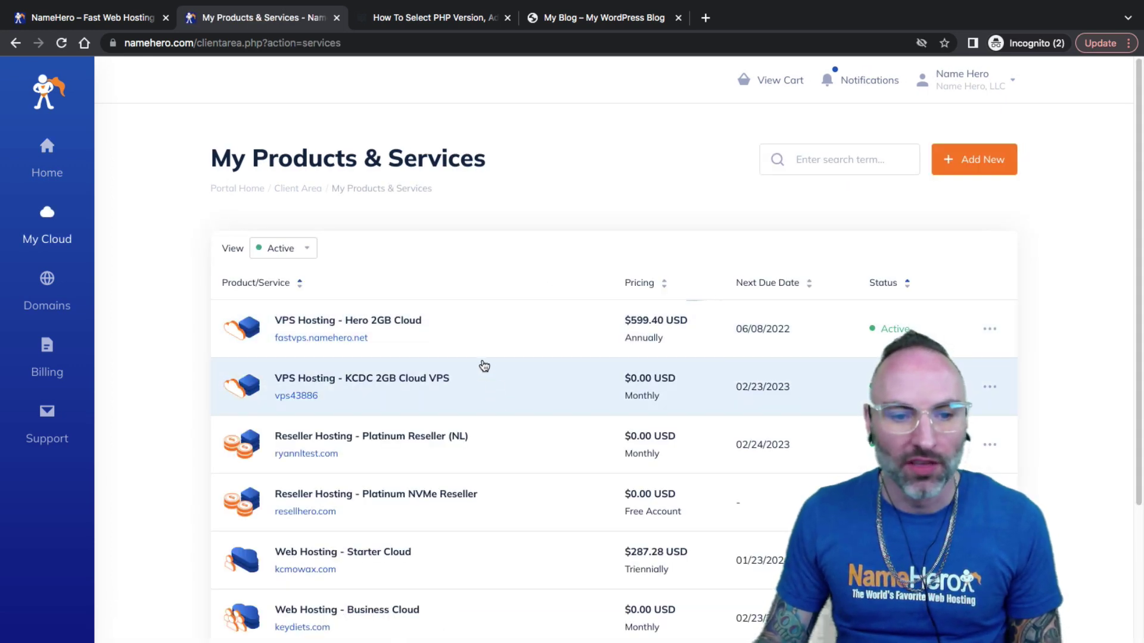
pyautogui.click(89, 17)
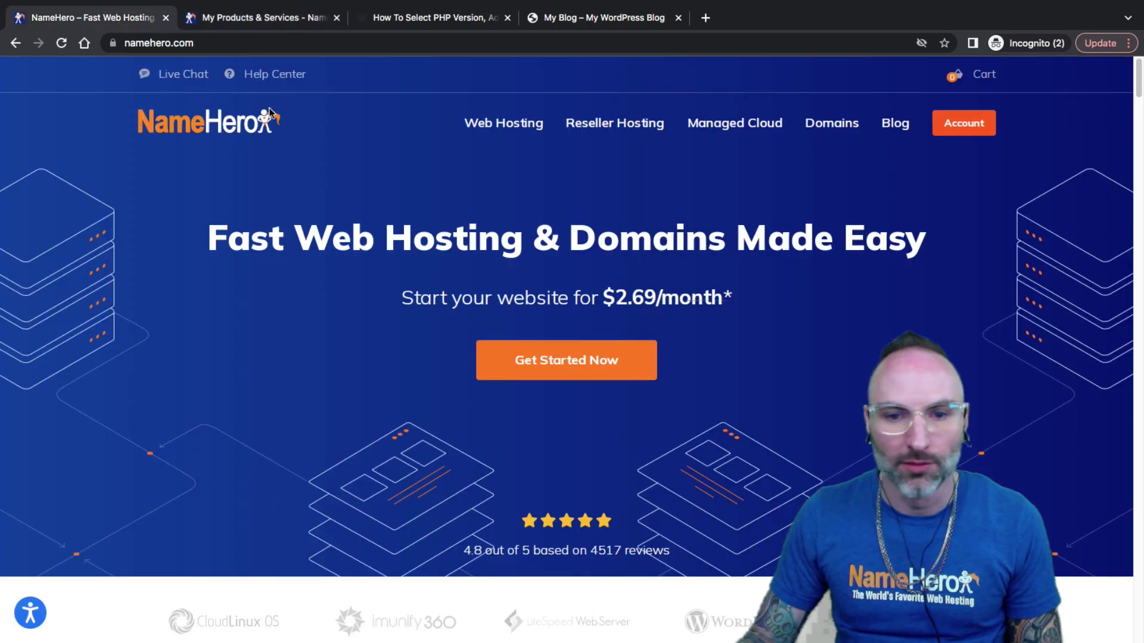
pyautogui.scroll(-10, 559, 368)
pyautogui.scroll(-2, 880, 203)
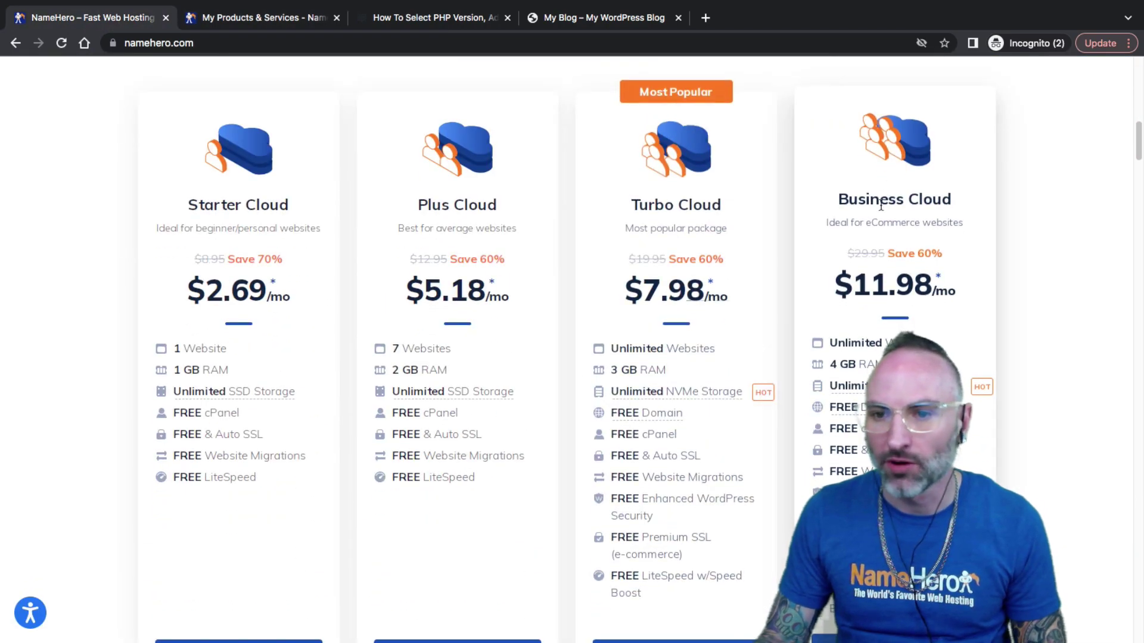
pyautogui.moveTo(827, 223); pyautogui.dragTo(860, 222)
pyautogui.click(894, 222)
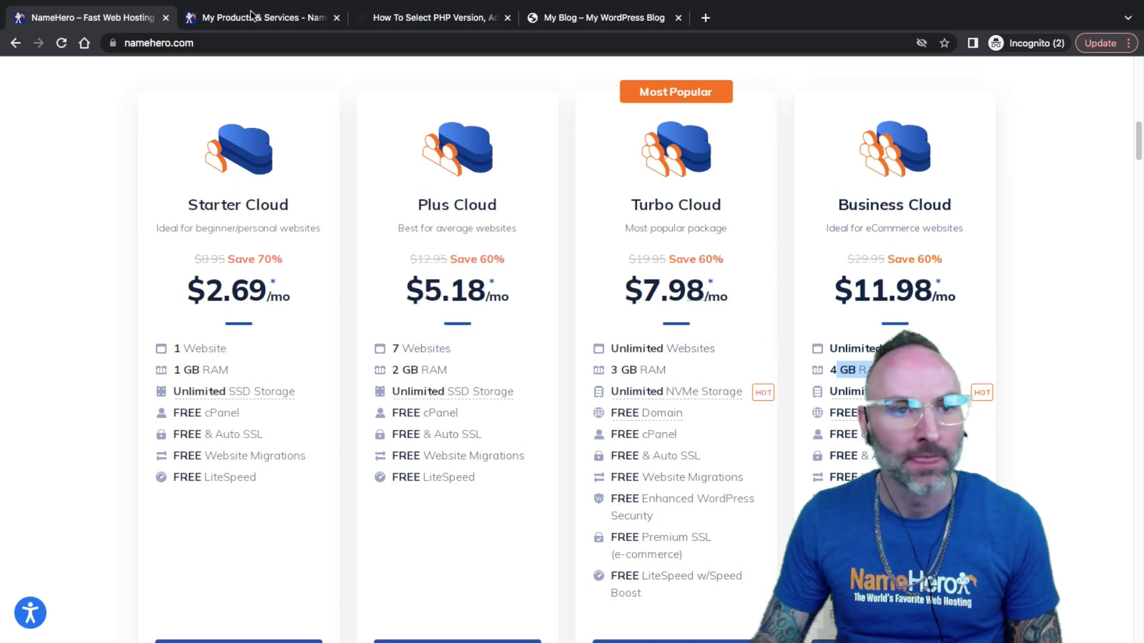
# Open the keydiets.com Business Cloud service from the products list.
pyautogui.hotkey('ctrl', 'Tab')
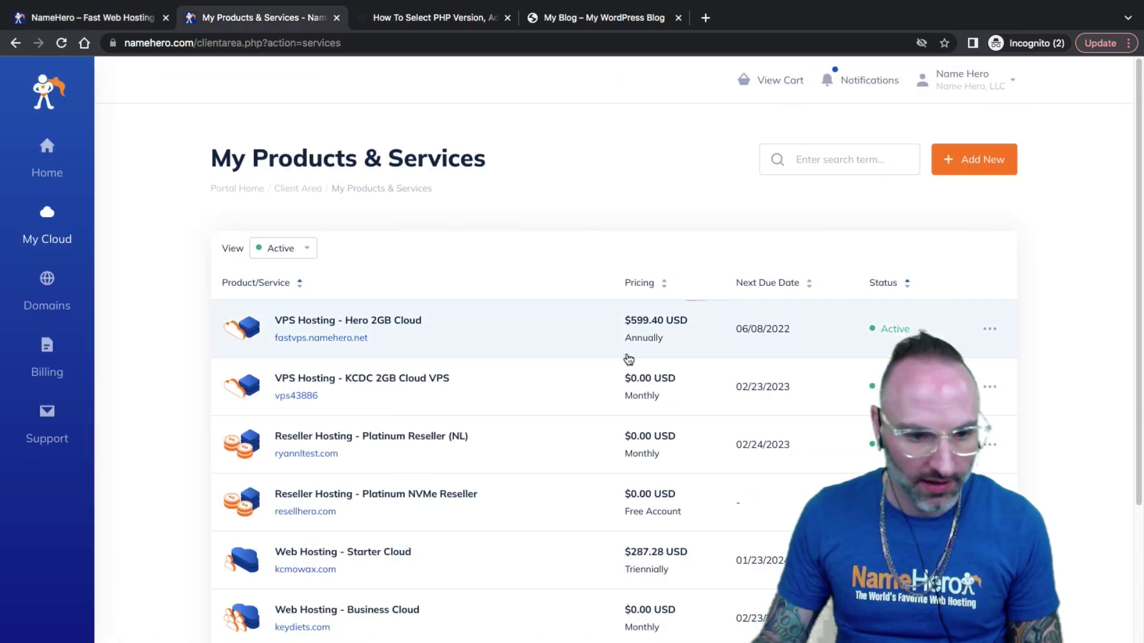
pyautogui.scroll(-3, 585, 391)
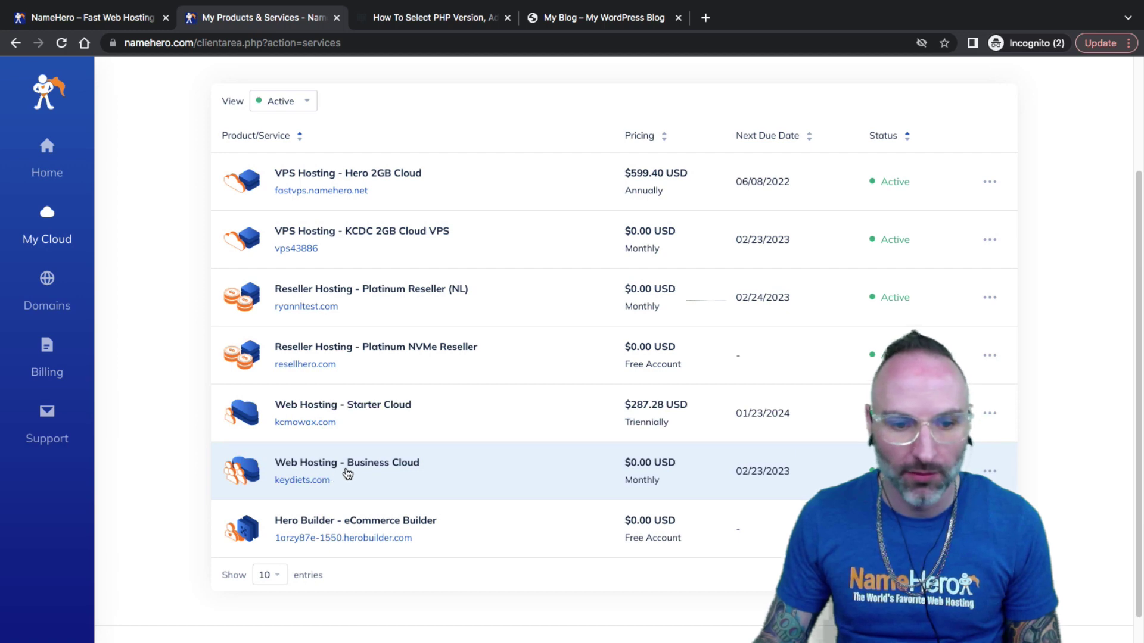
pyautogui.click(345, 472)
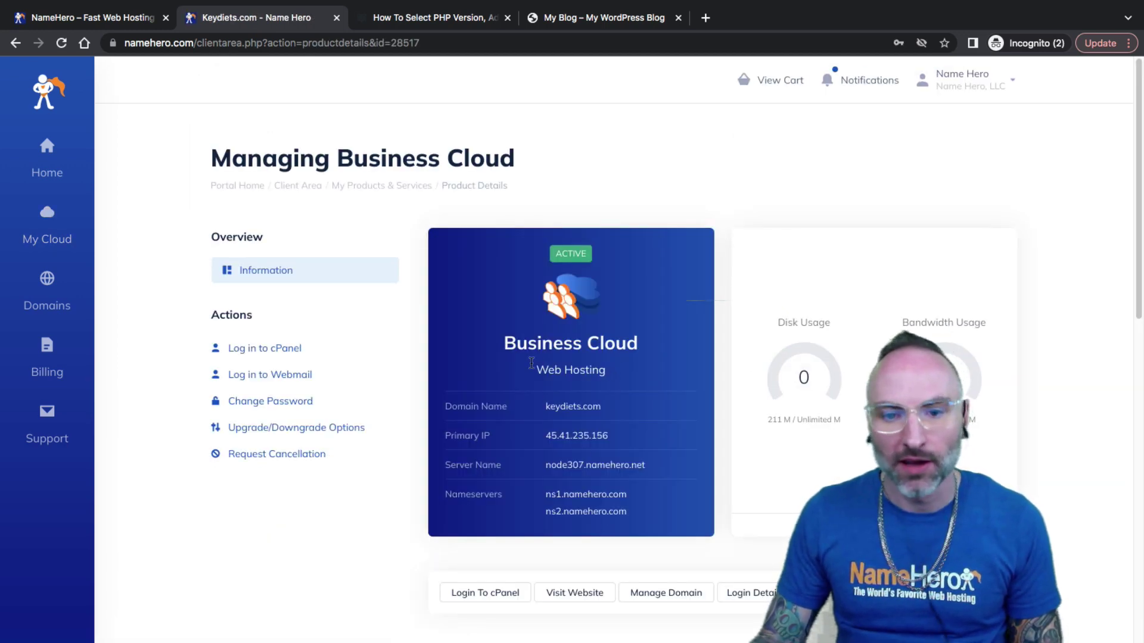
# Highlight the Business Cloud plan and keydiets.com domain, then log in to cPanel.
pyautogui.moveTo(504, 342); pyautogui.dragTo(539, 344)
pyautogui.moveTo(601, 407); pyautogui.dragTo(546, 411)
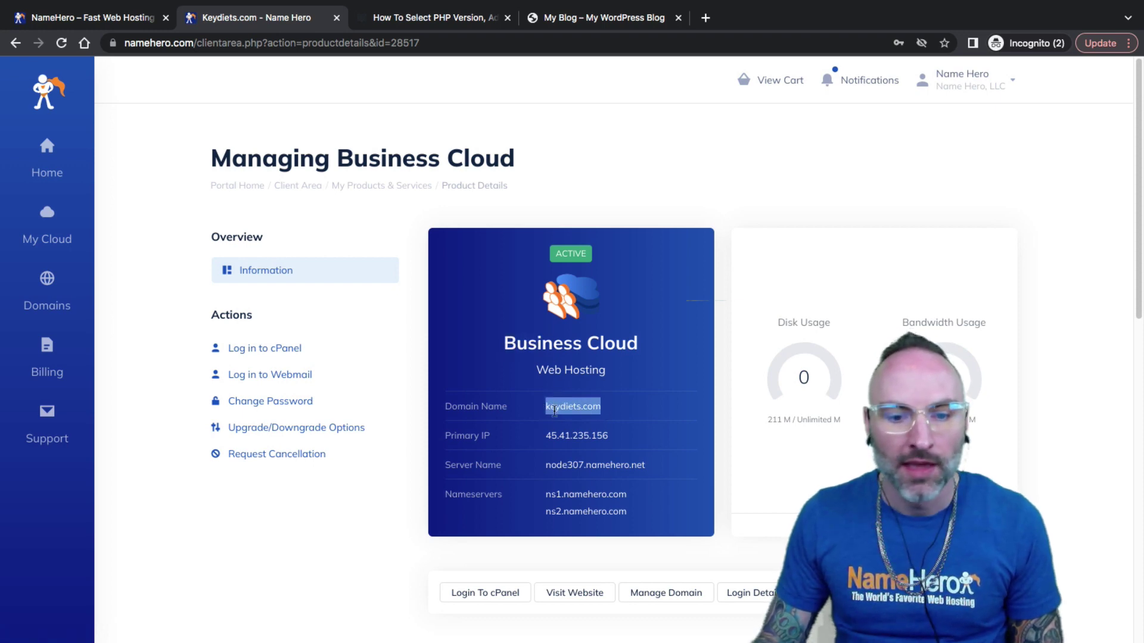
pyautogui.click(561, 407)
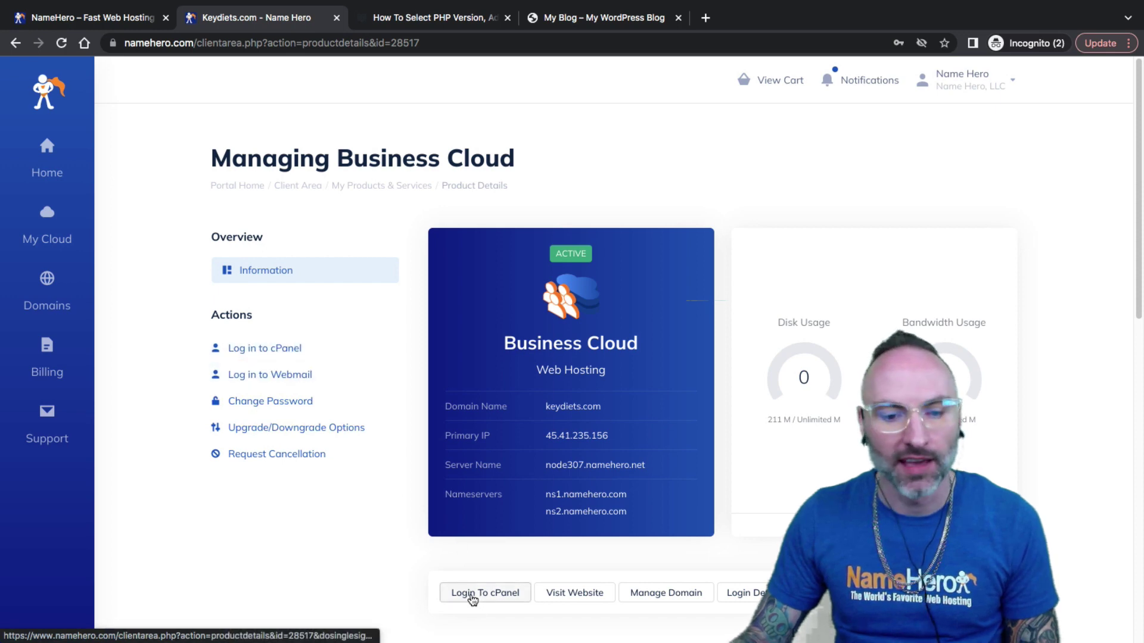
pyautogui.click(472, 596)
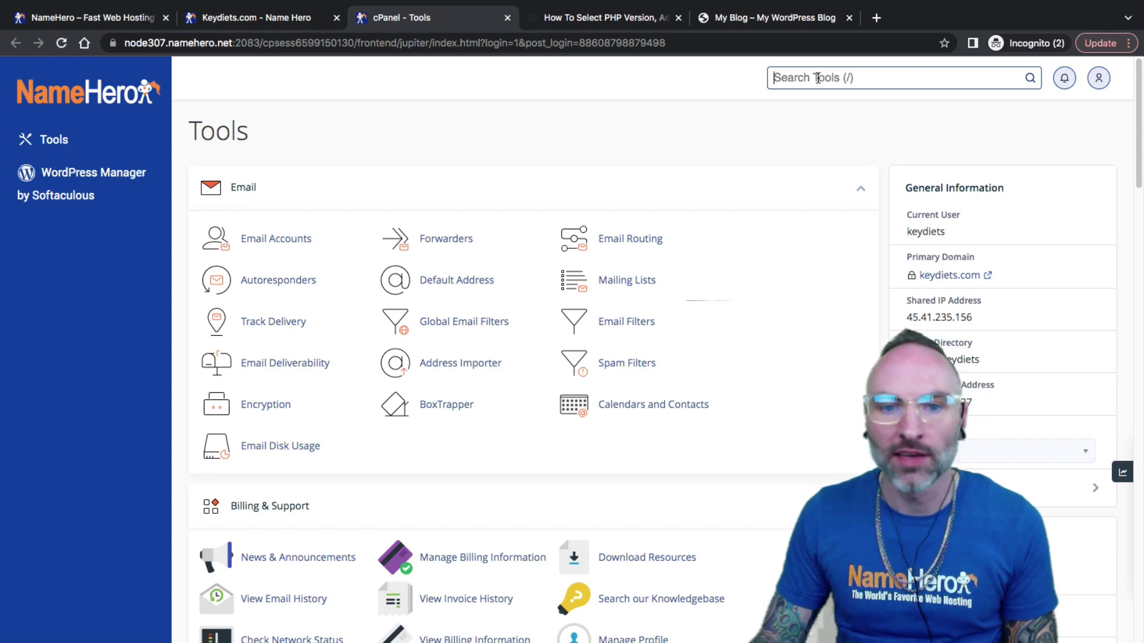
# Search cPanel tools for 'php' and open Select PHP Version.
pyautogui.scroll(-20, 612, 258)
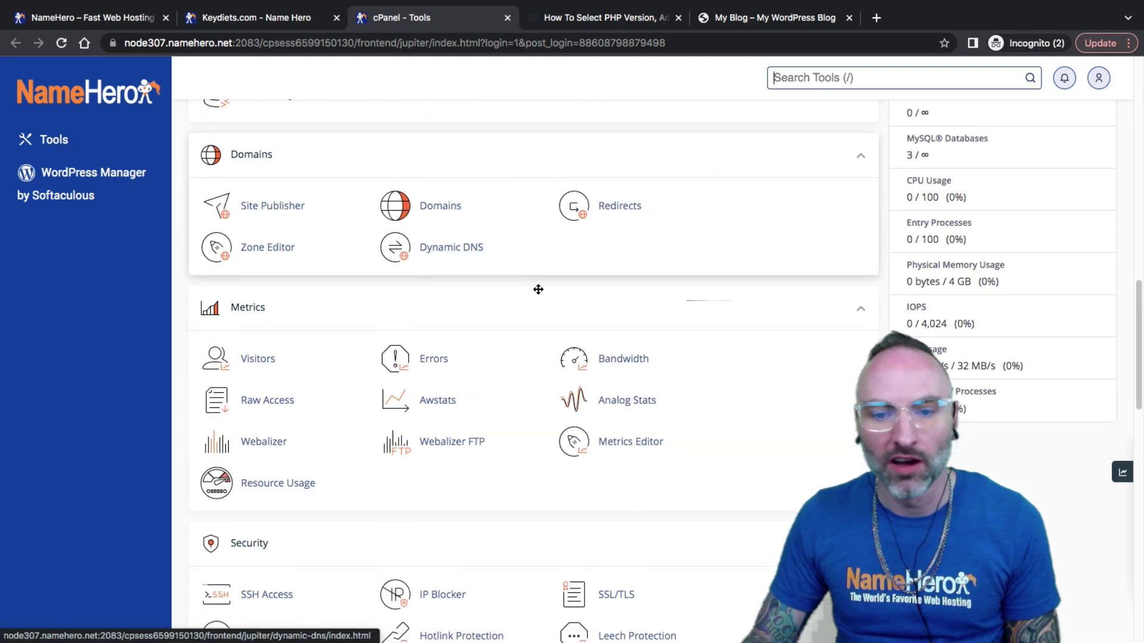
pyautogui.scroll(20, 502, 420)
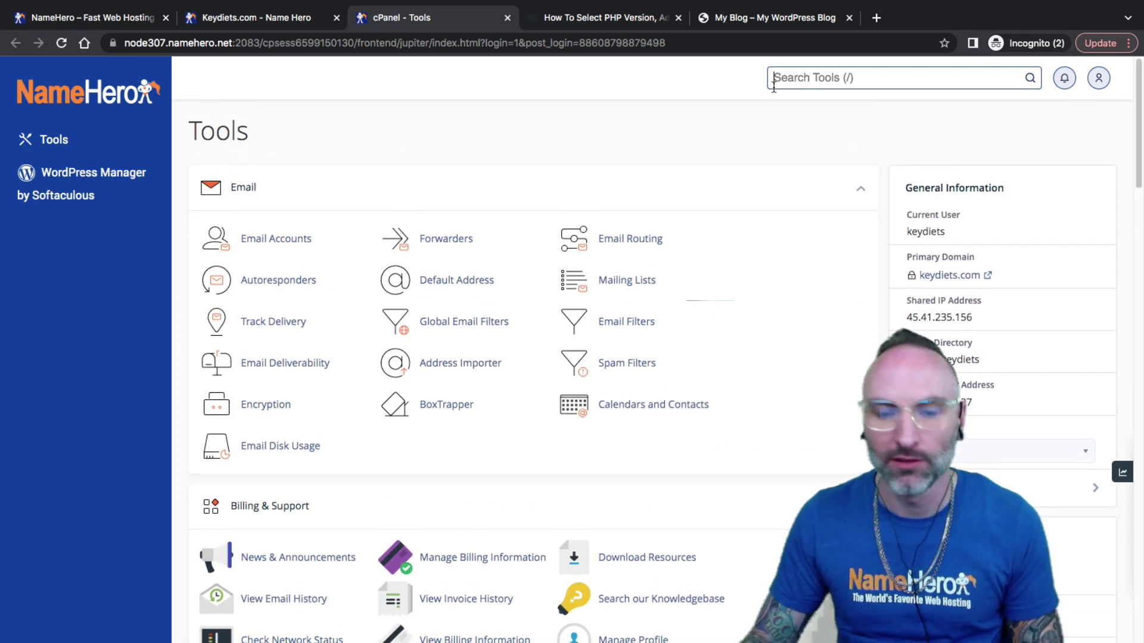
pyautogui.write('php')
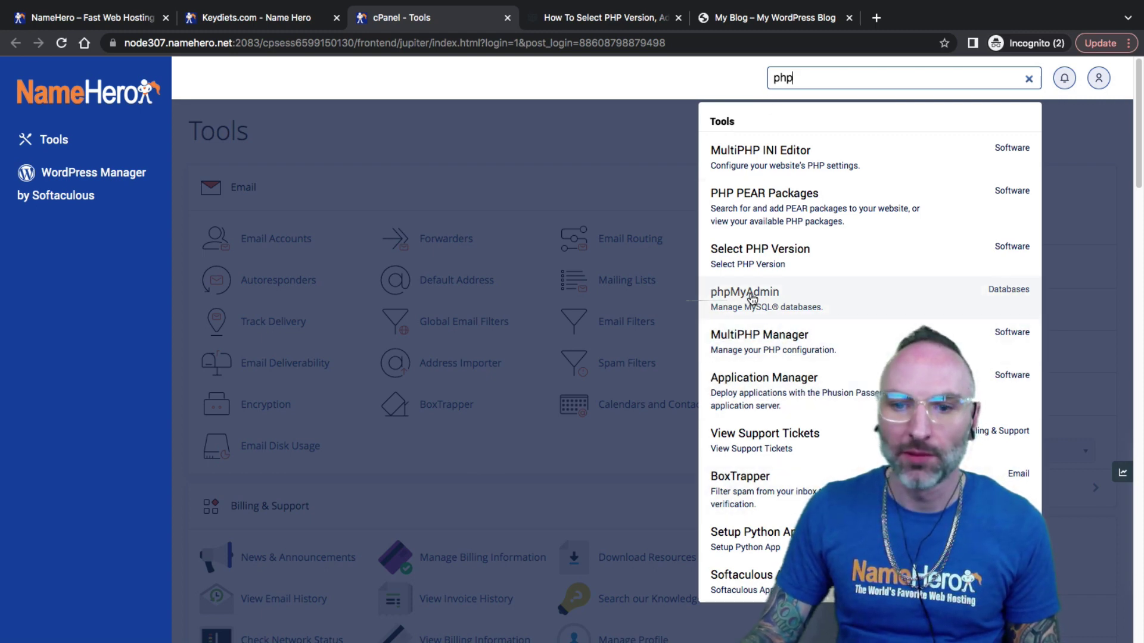
pyautogui.click(758, 262)
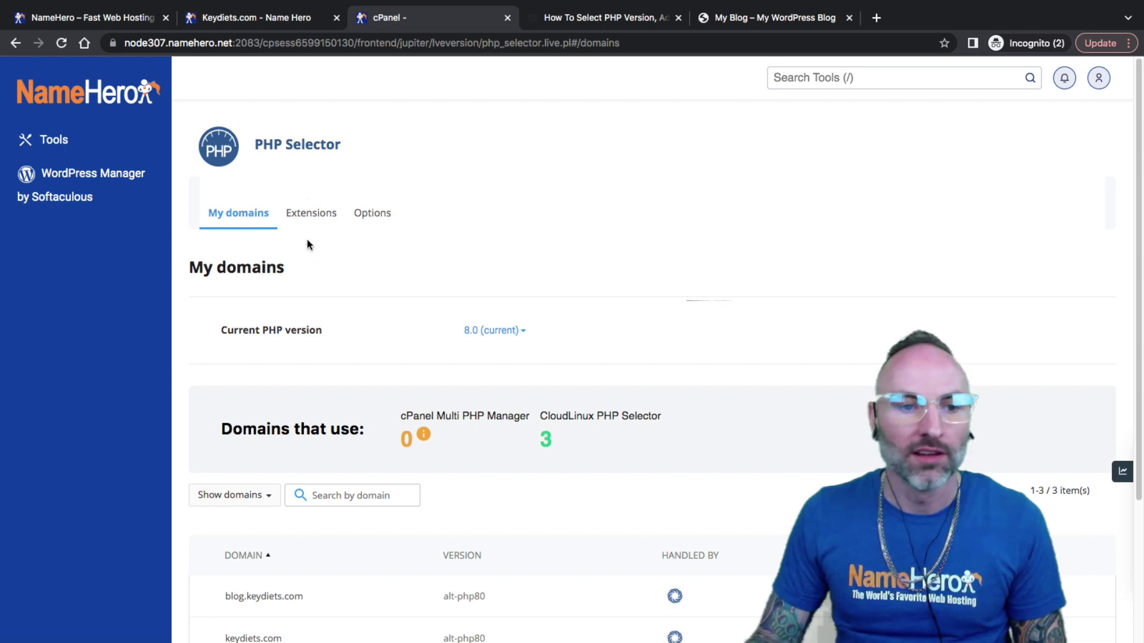
pyautogui.click(489, 339)
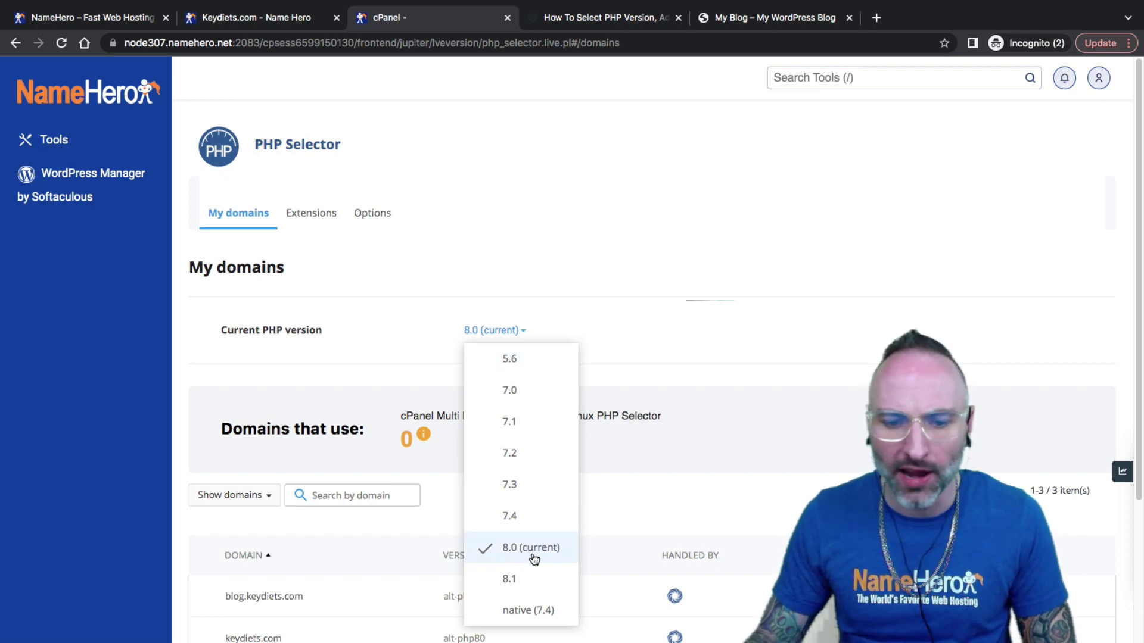
pyautogui.click(496, 209)
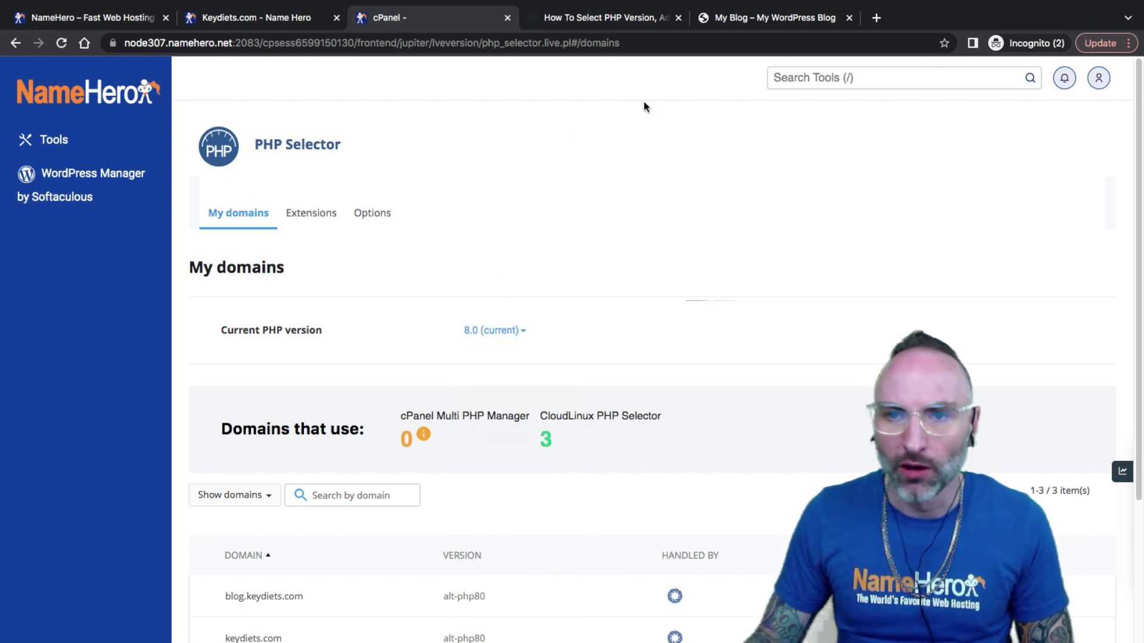
# Switch to the keydiets.com blog and scroll through its 'Mindblown' homepage.
pyautogui.click(731, 27)
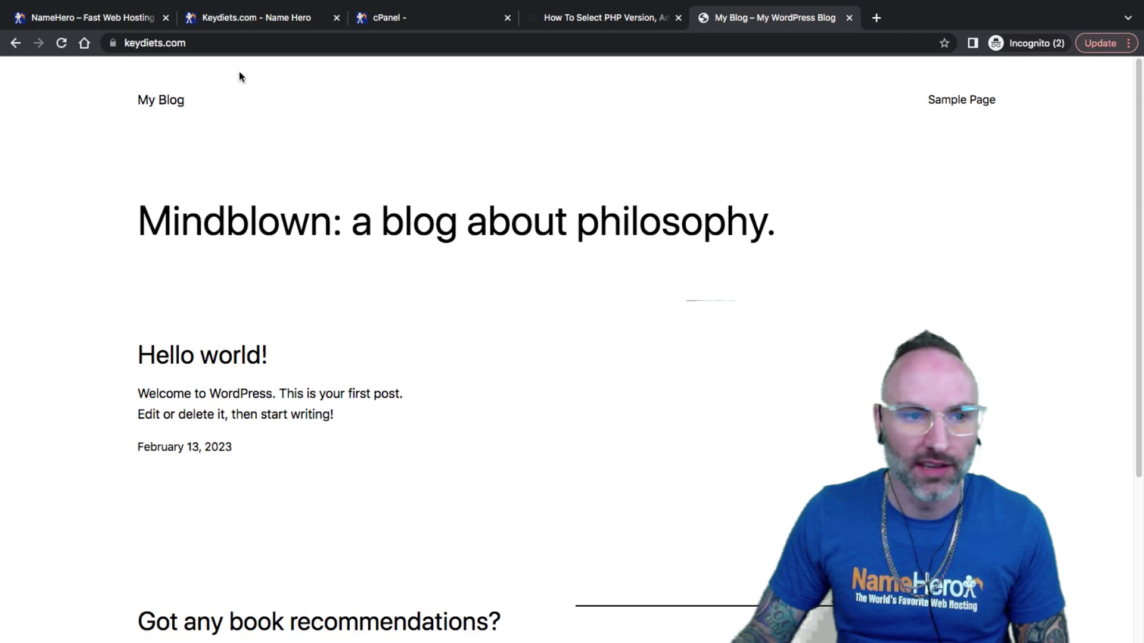
pyautogui.scroll(-4, 582, 388)
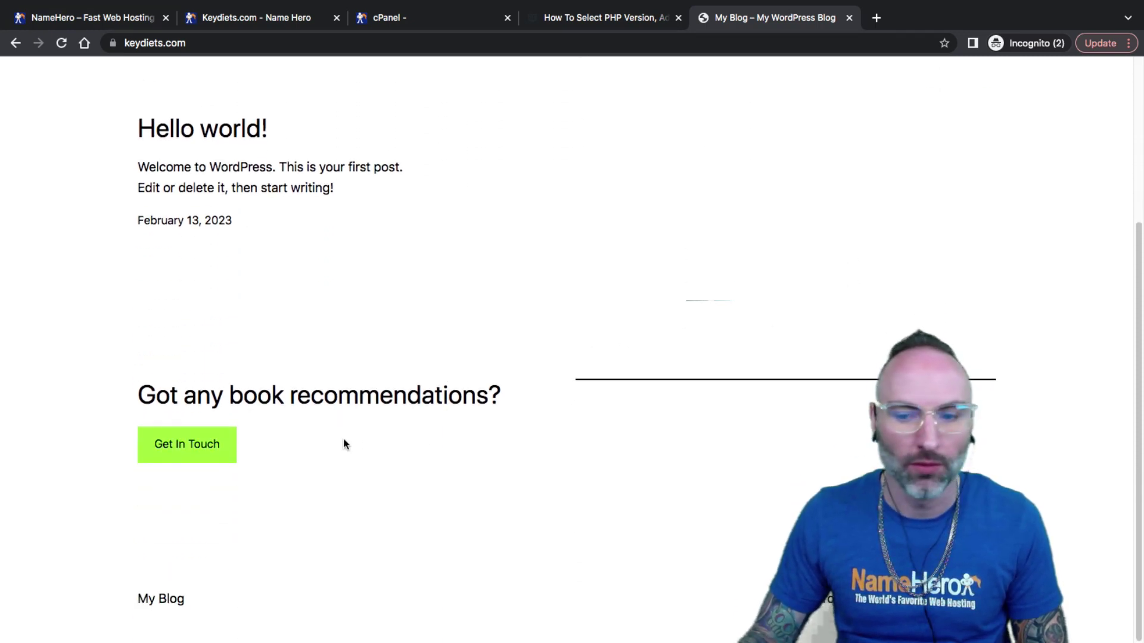
pyautogui.scroll(4, 663, 462)
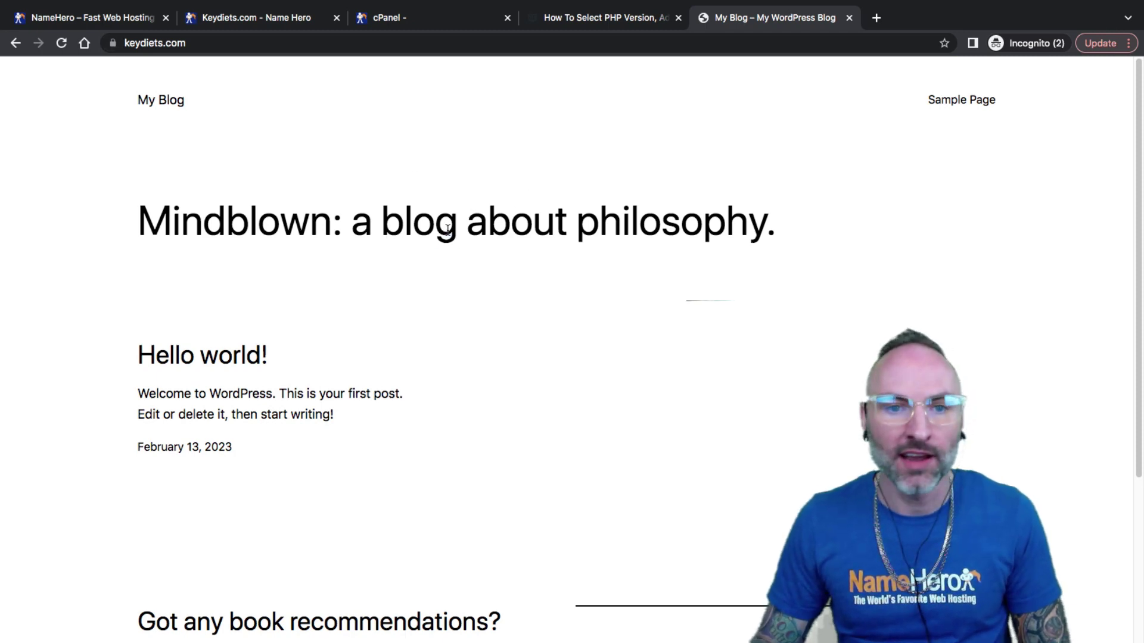
# Return to cPanel's PHP Selector and browse the PHP 8.0 extensions list.
pyautogui.click(402, 21)
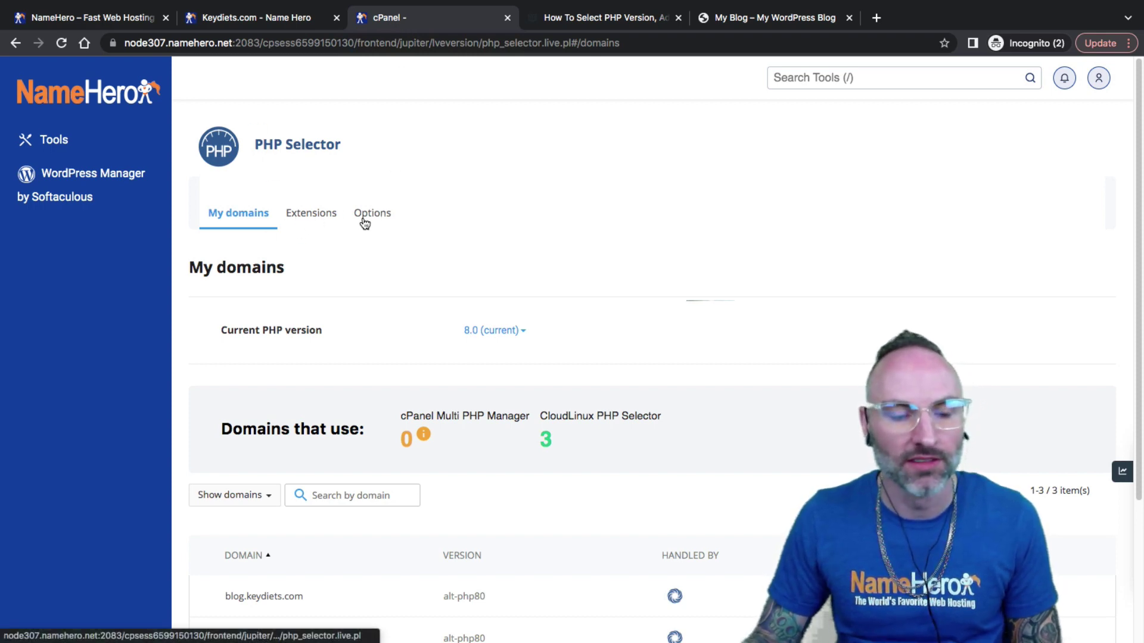
pyautogui.click(307, 220)
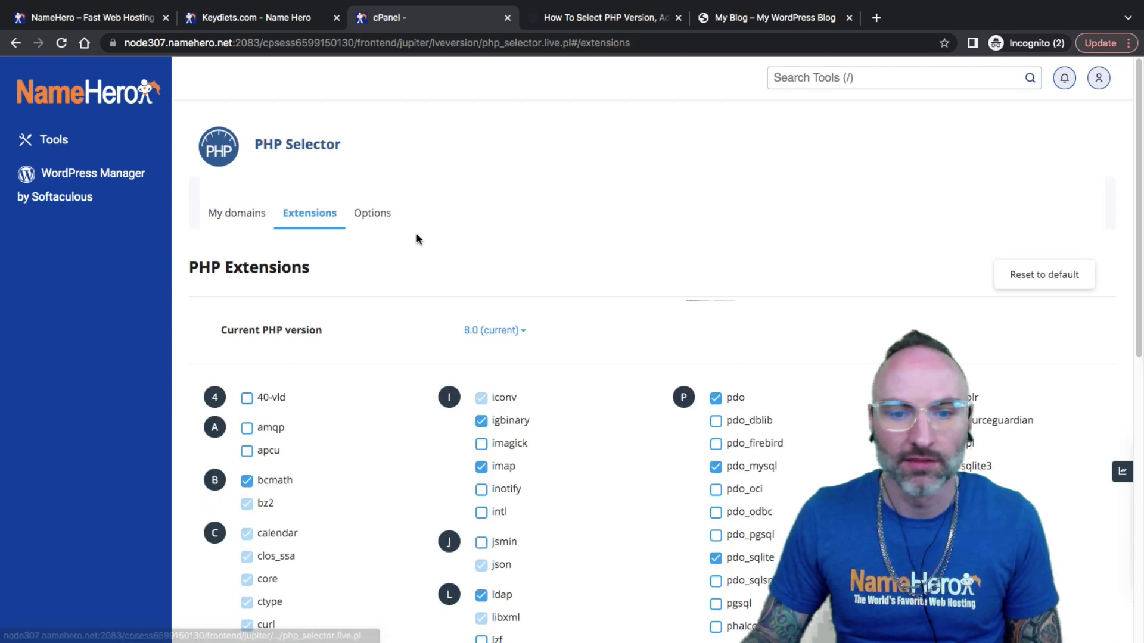
pyautogui.scroll(-4, 415, 237)
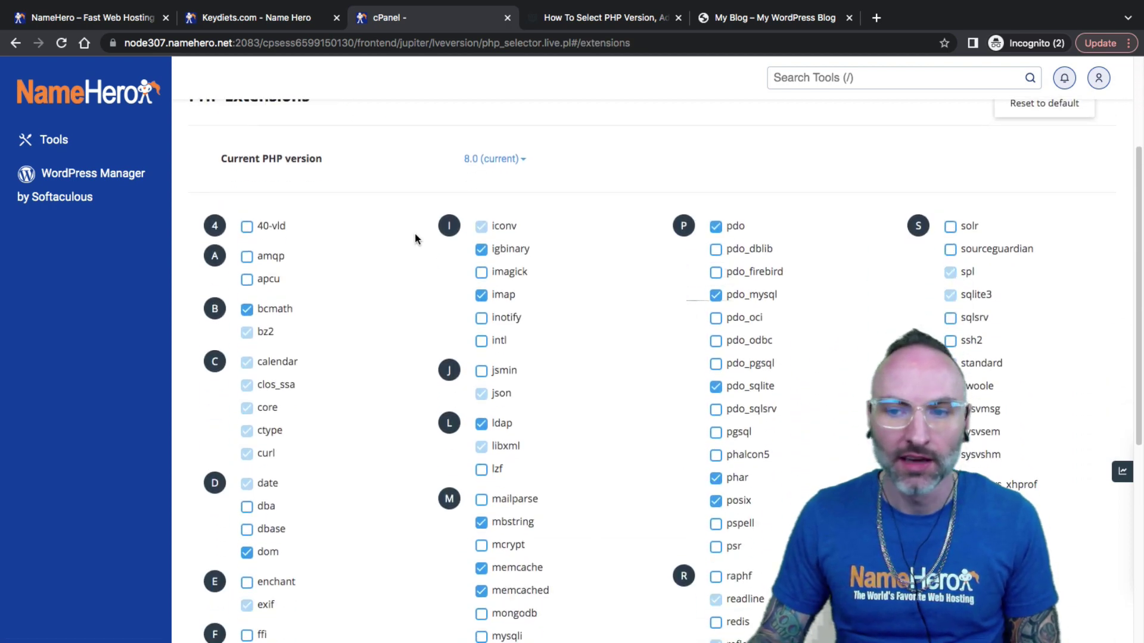
pyautogui.scroll(-3, 369, 378)
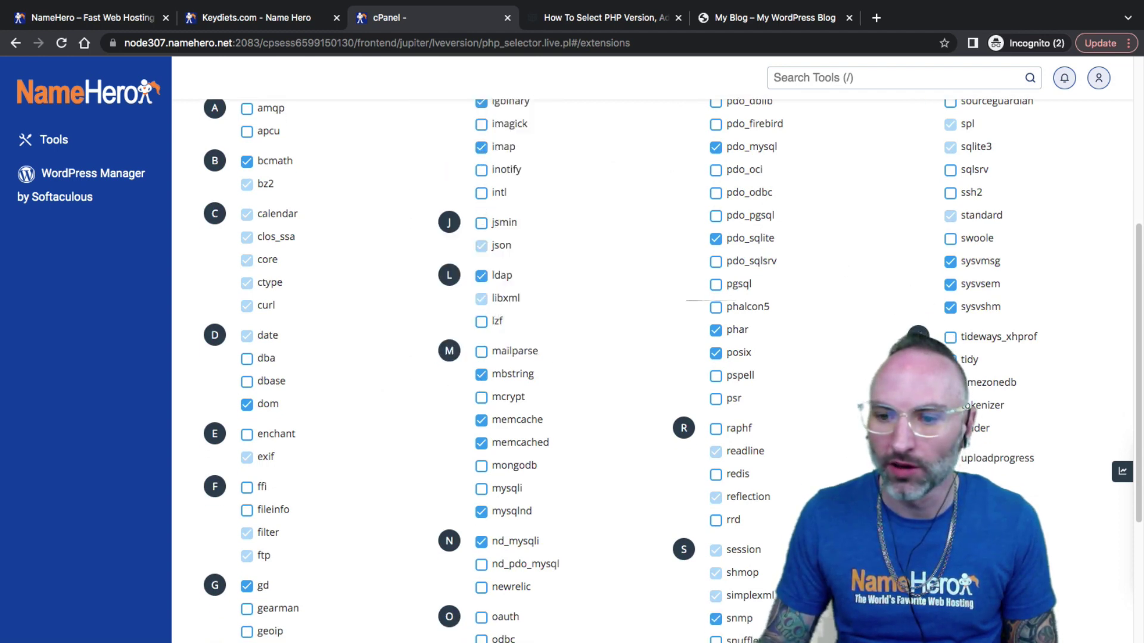
pyautogui.scroll(-4, 843, 267)
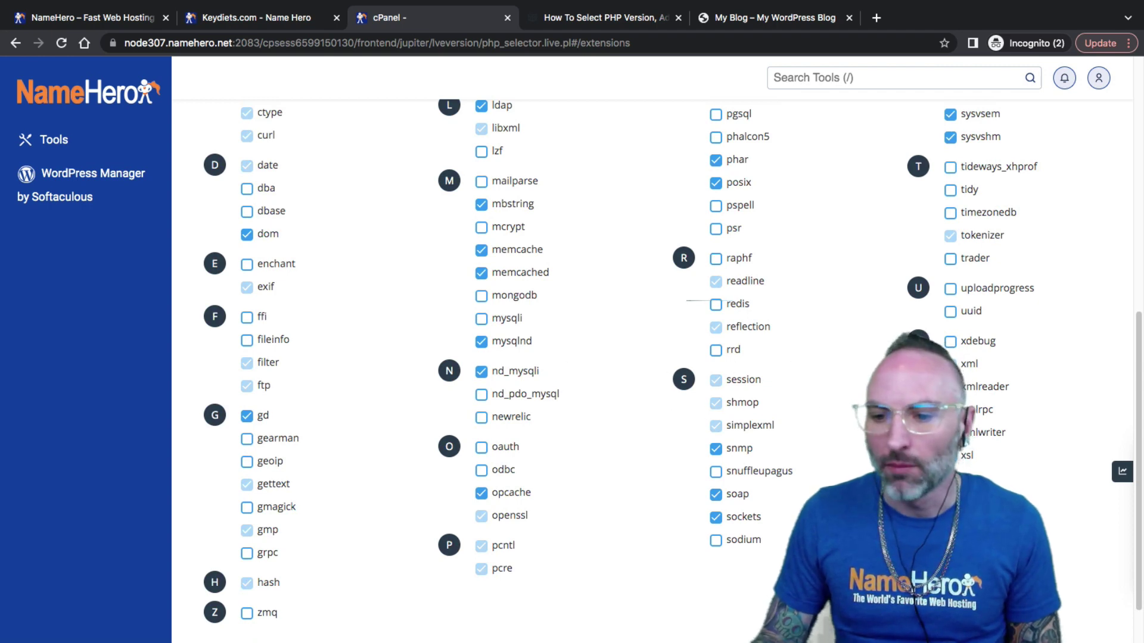
pyautogui.scroll(-1, 574, 462)
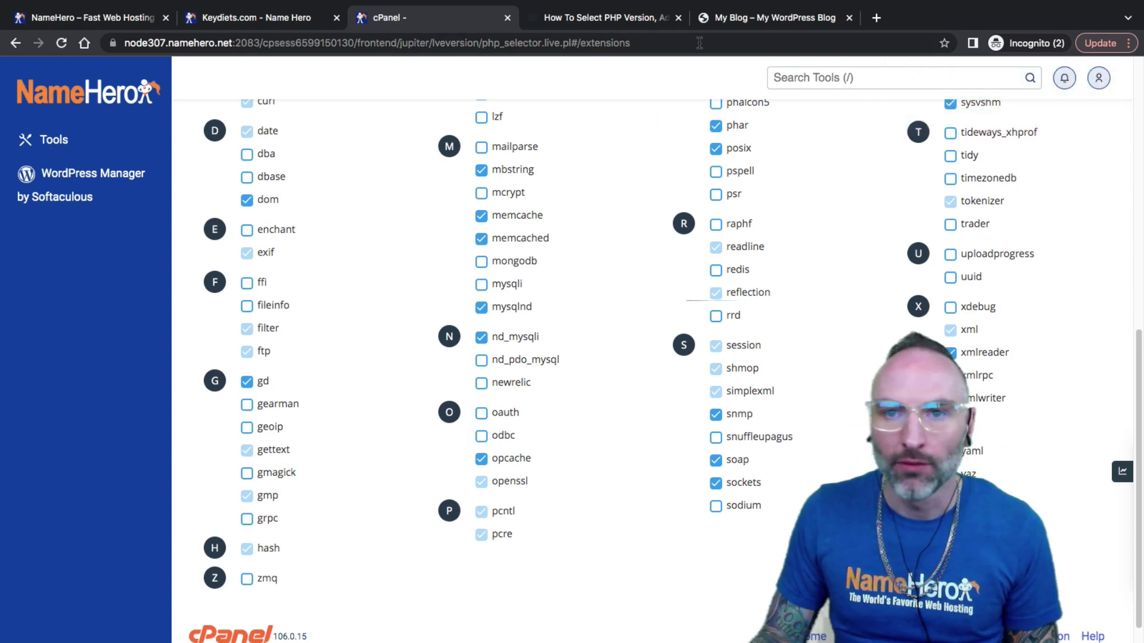
# Reload the blog, uncheck nd_mysqli and mysqlnd, then view the blog's MySQL error.
pyautogui.click(704, 19)
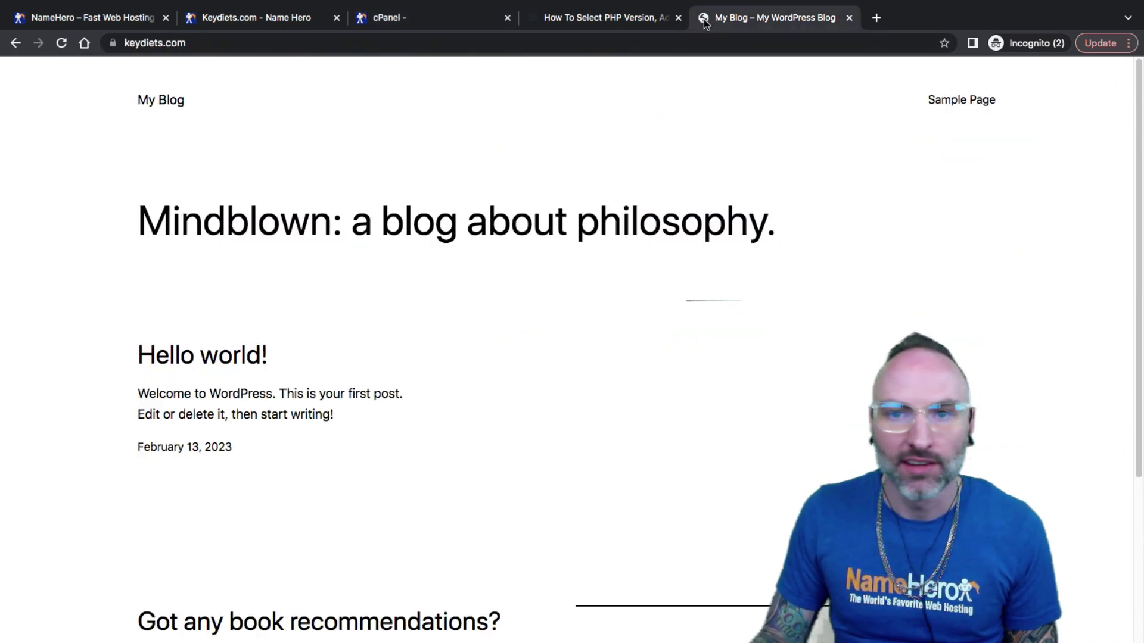
pyautogui.click(62, 42)
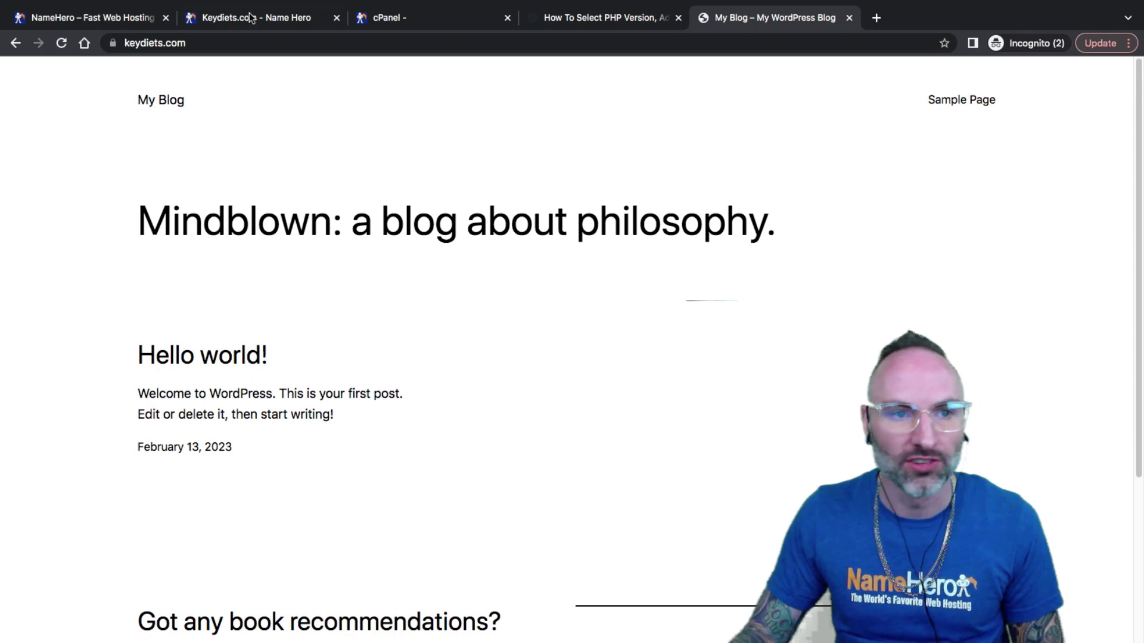
pyautogui.click(394, 25)
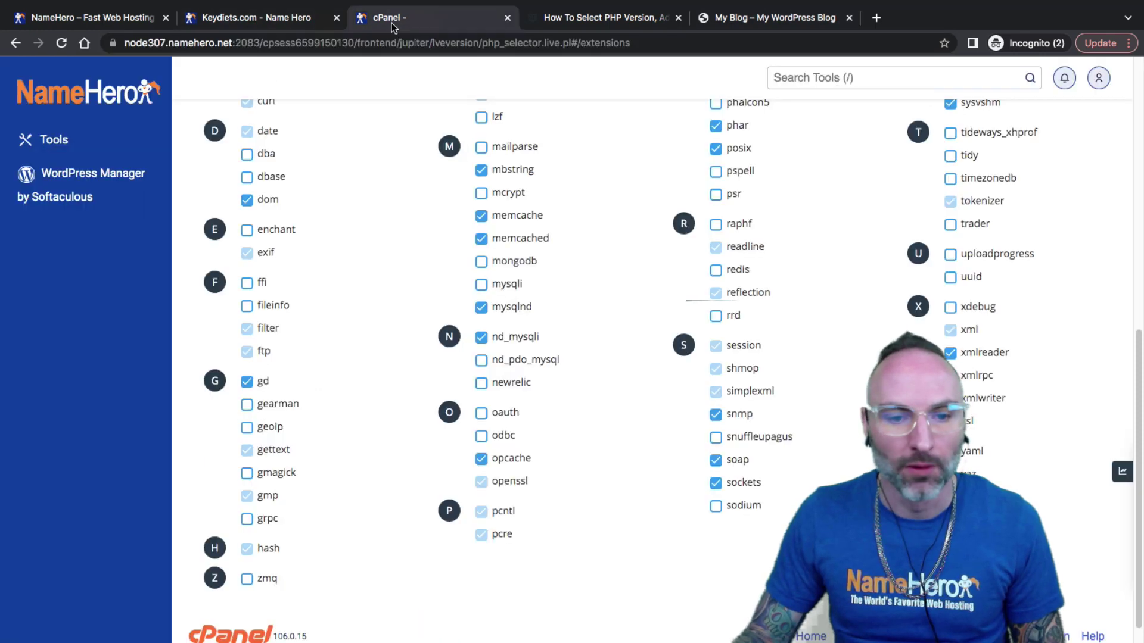
pyautogui.click(481, 341)
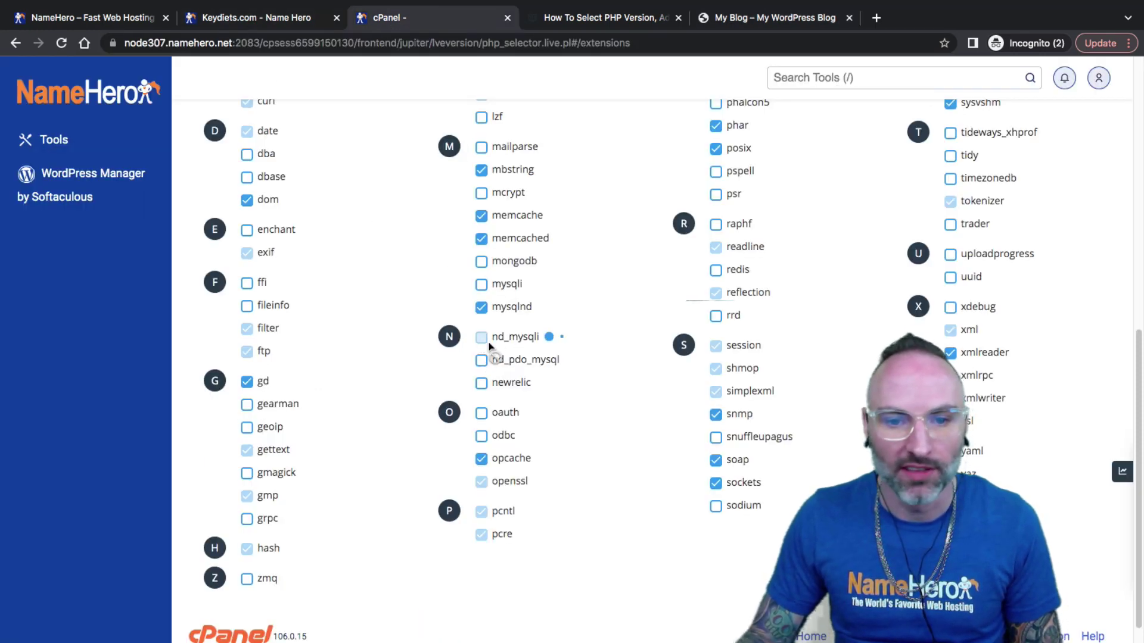
pyautogui.click(482, 308)
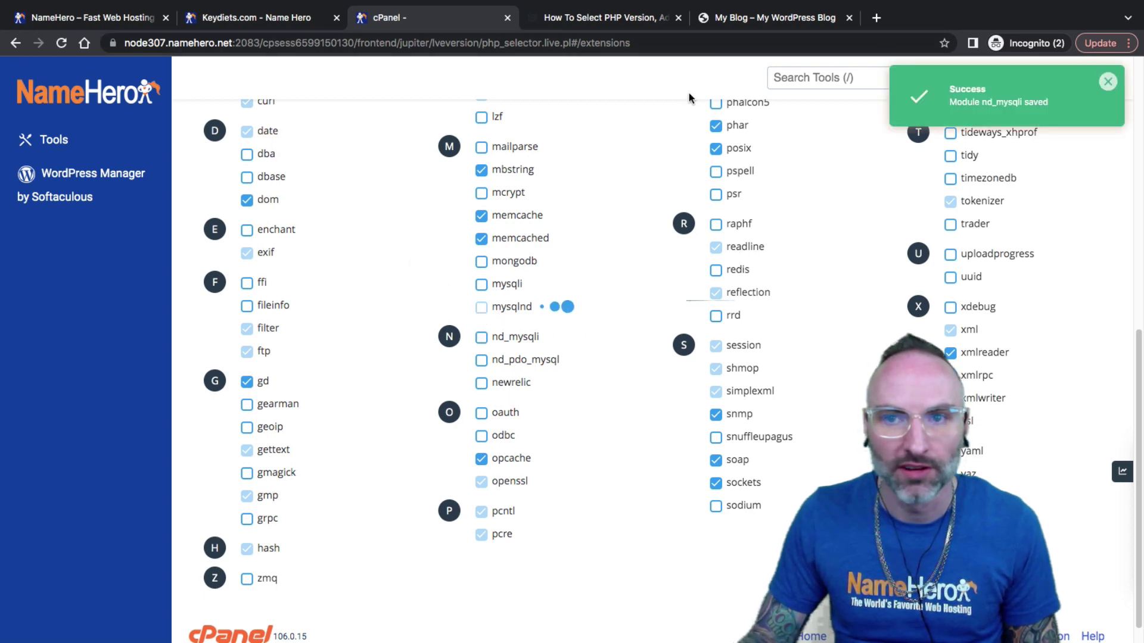
pyautogui.click(774, 17)
# Mark the missing-MySQL error, then enable nd_pdo_mysql and try nd_mysqli in cPanel.
pyautogui.click(62, 44)
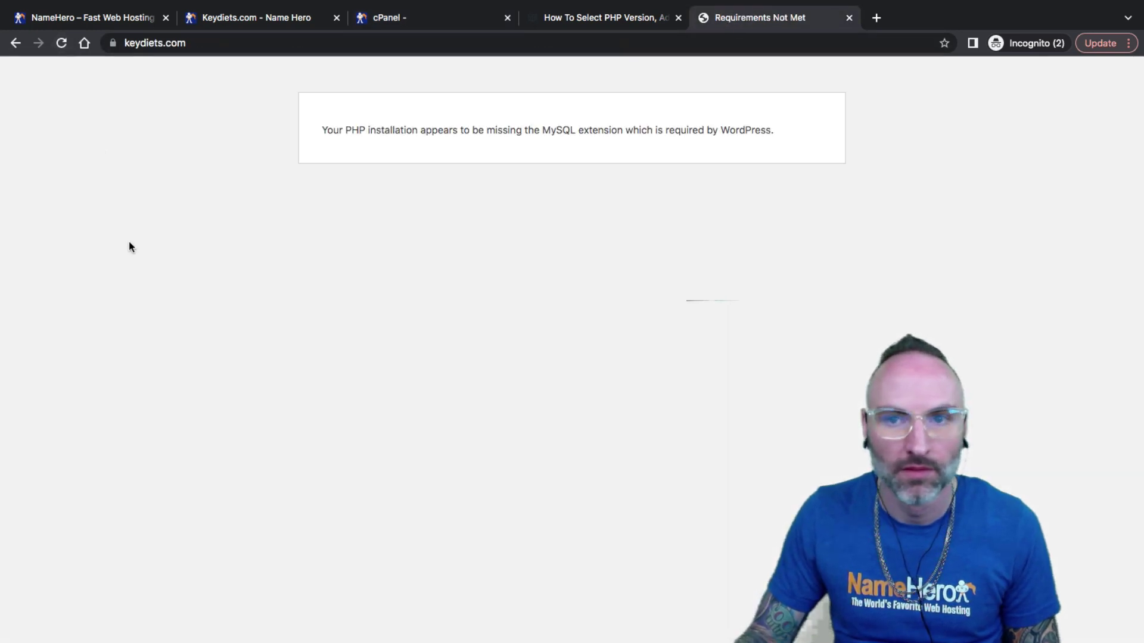
pyautogui.moveTo(634, 129); pyautogui.dragTo(483, 130)
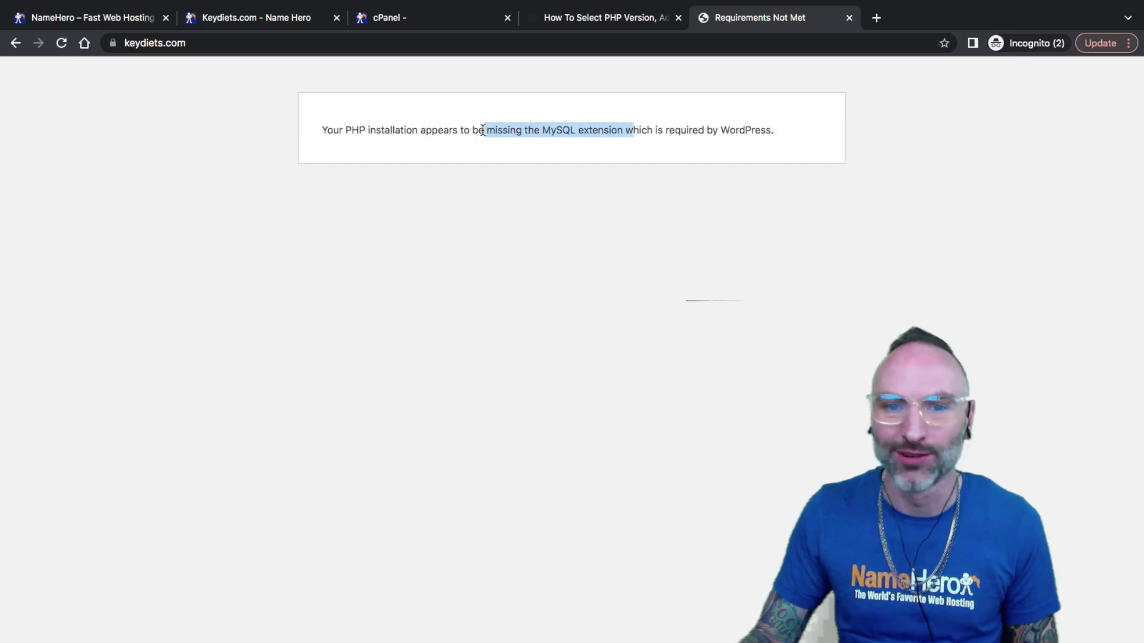
pyautogui.click(411, 20)
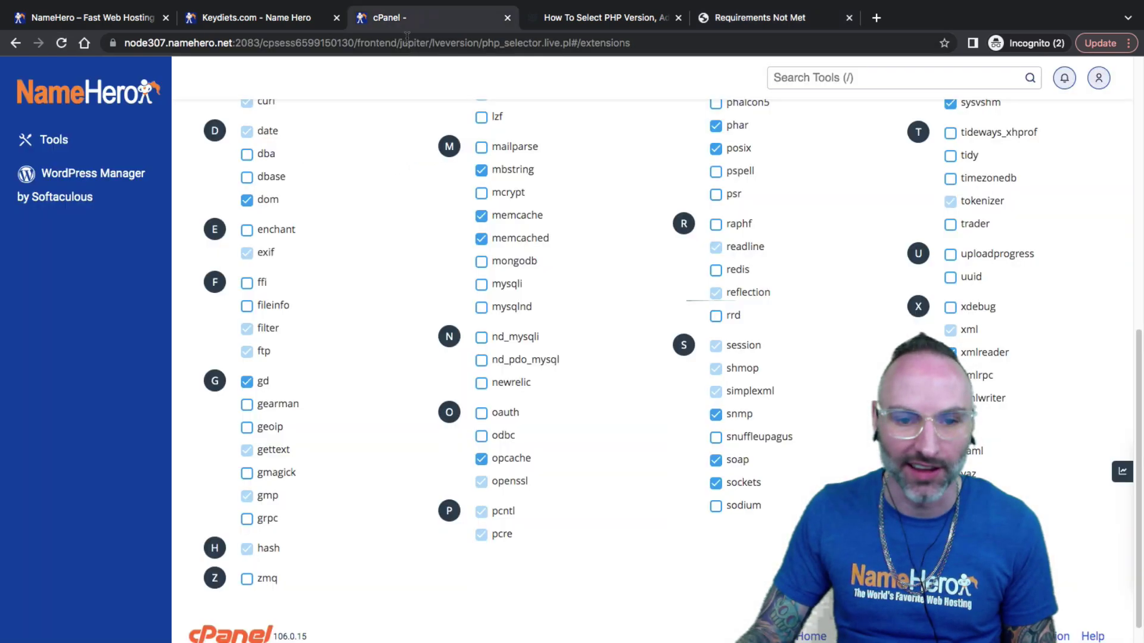
pyautogui.click(481, 360)
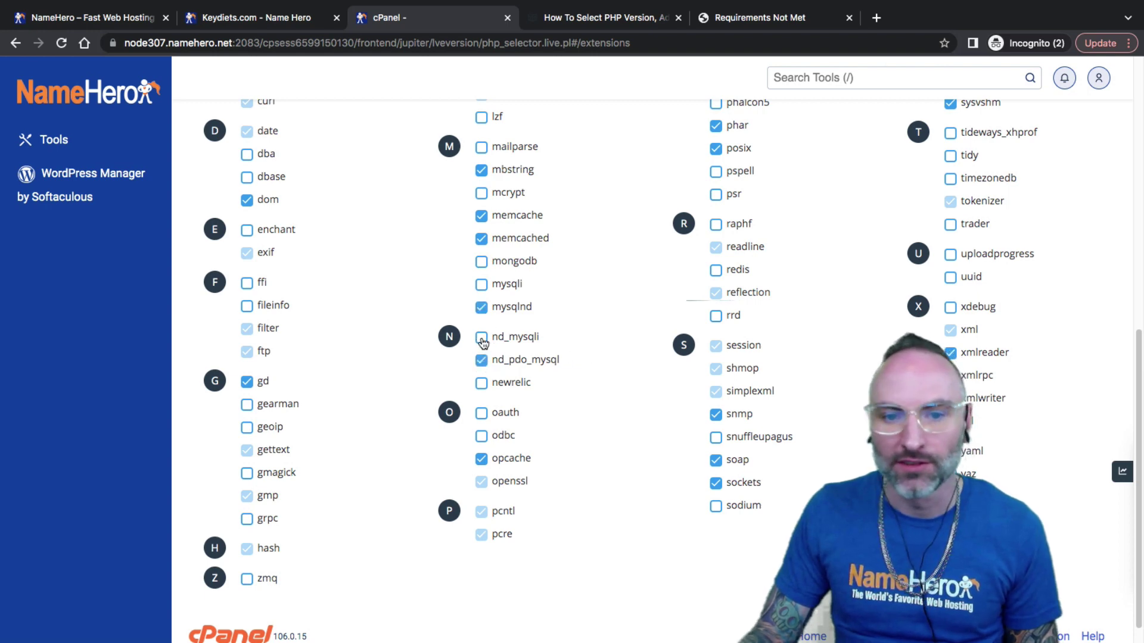
pyautogui.click(481, 337)
# Reload the blog to confirm it loads, then dismiss the mysqlnd and pdo_mysql warnings.
pyautogui.click(768, 18)
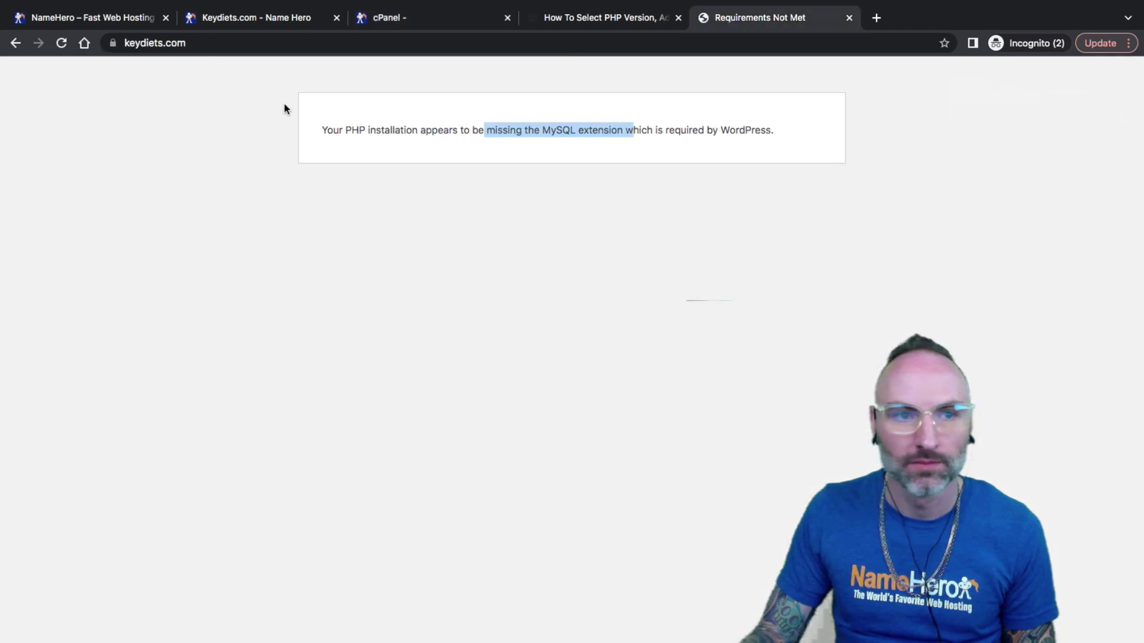
pyautogui.press('super+r')
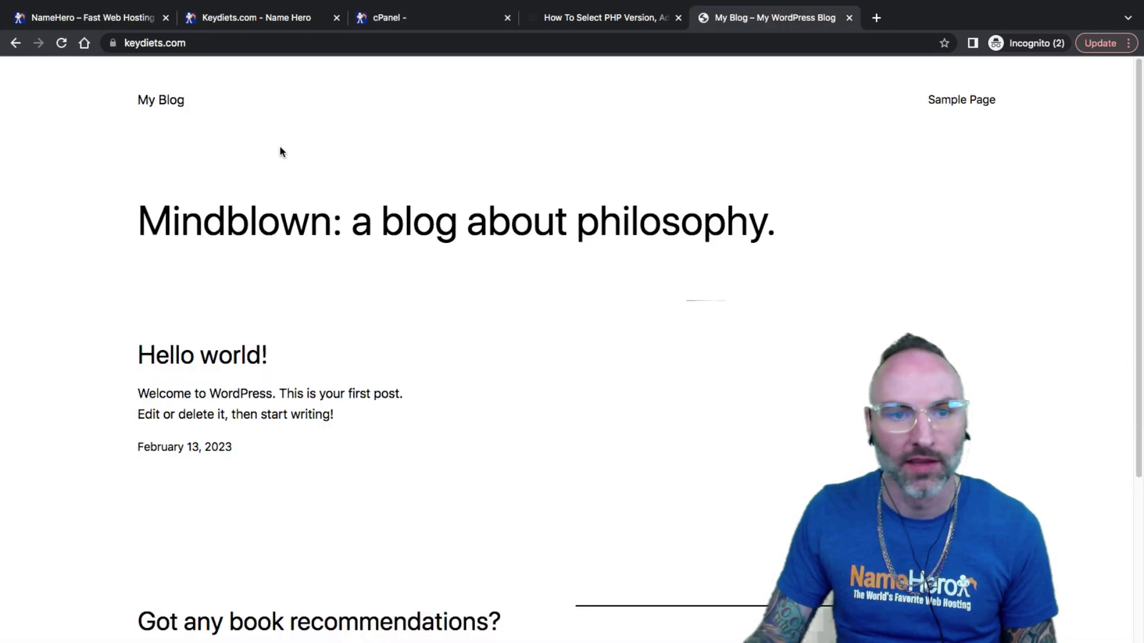
pyautogui.click(382, 20)
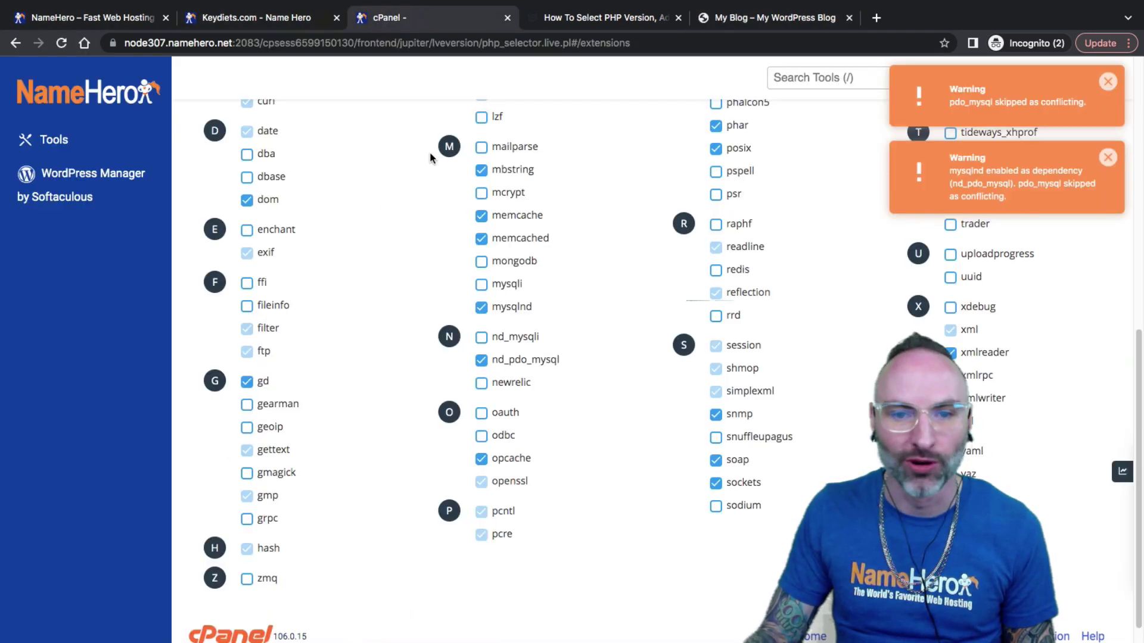
pyautogui.click(1108, 157)
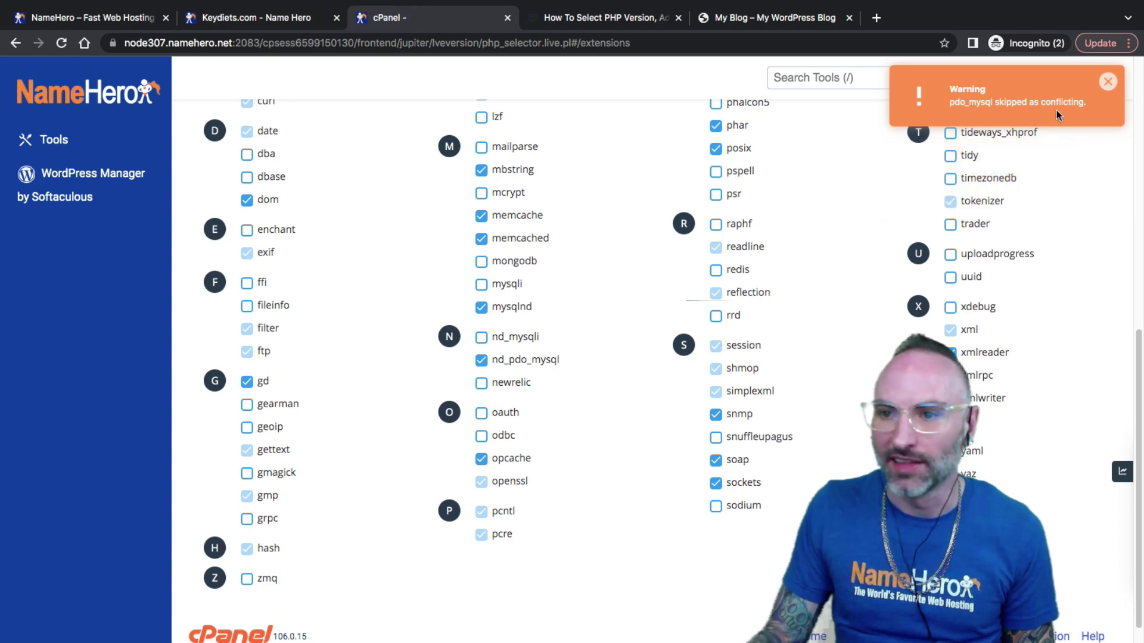
pyautogui.click(1107, 83)
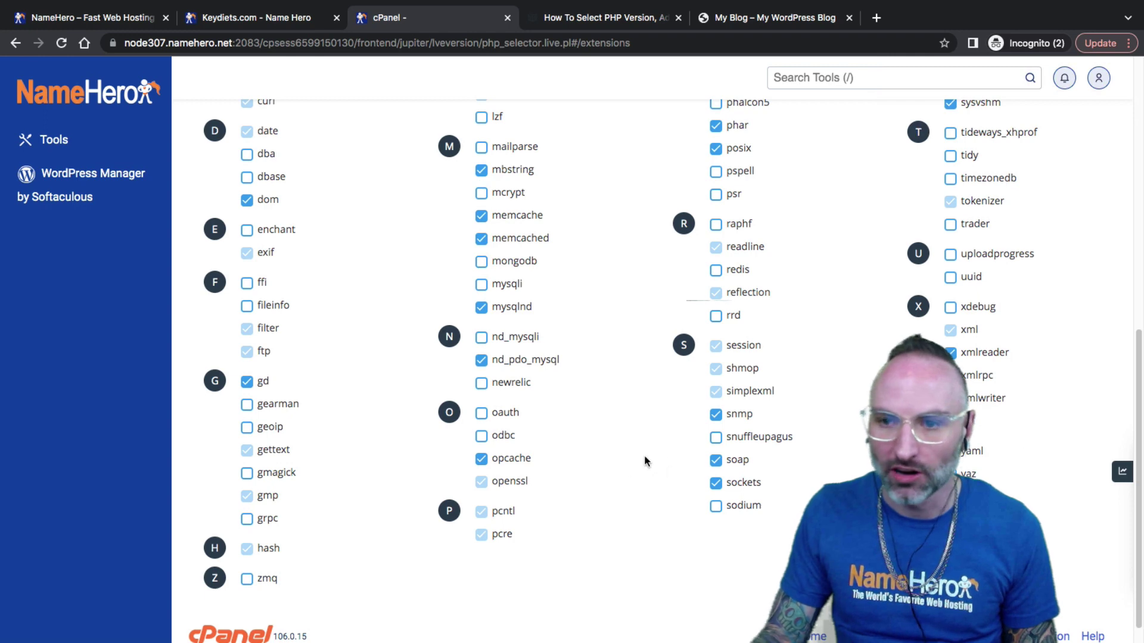
# Scroll the PHP 8.0 extensions list to see mysqlnd, nd_pdo_mysql, opcache and soap enabled.
pyautogui.scroll(3, 659, 448)
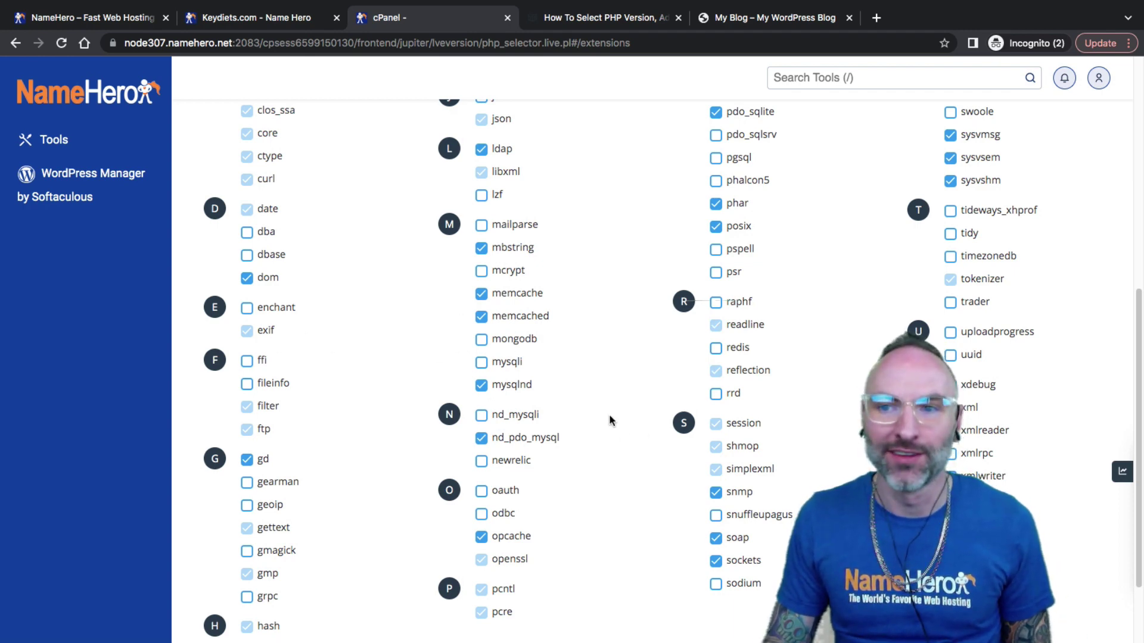
pyautogui.scroll(-2, 695, 415)
pyautogui.scroll(8, 696, 416)
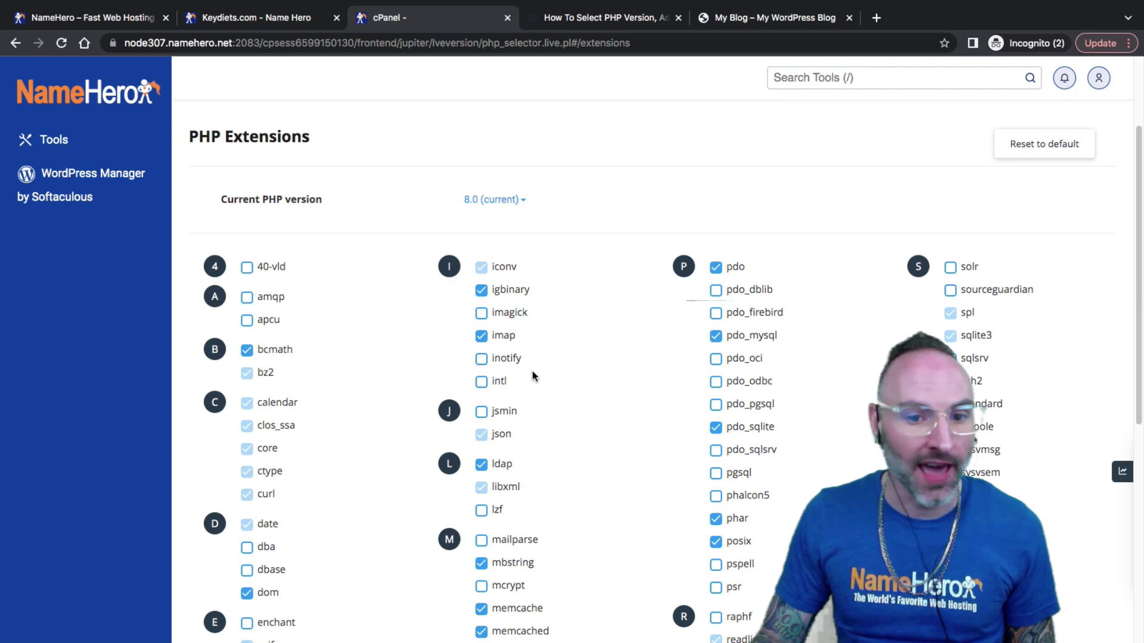
pyautogui.scroll(-1, 522, 375)
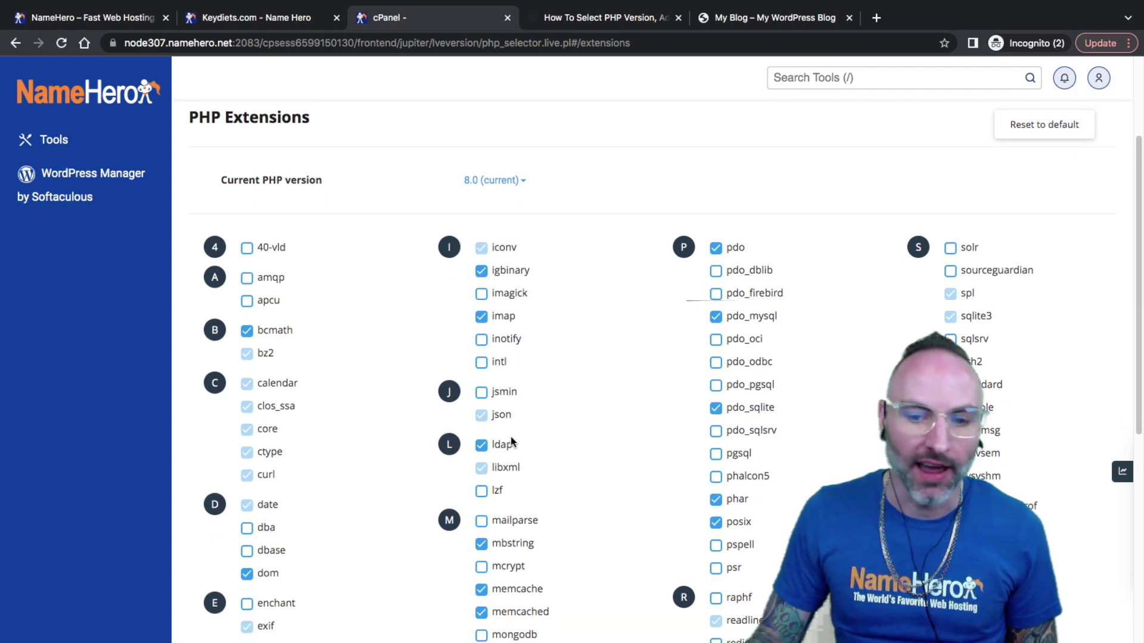
pyautogui.scroll(-6, 554, 446)
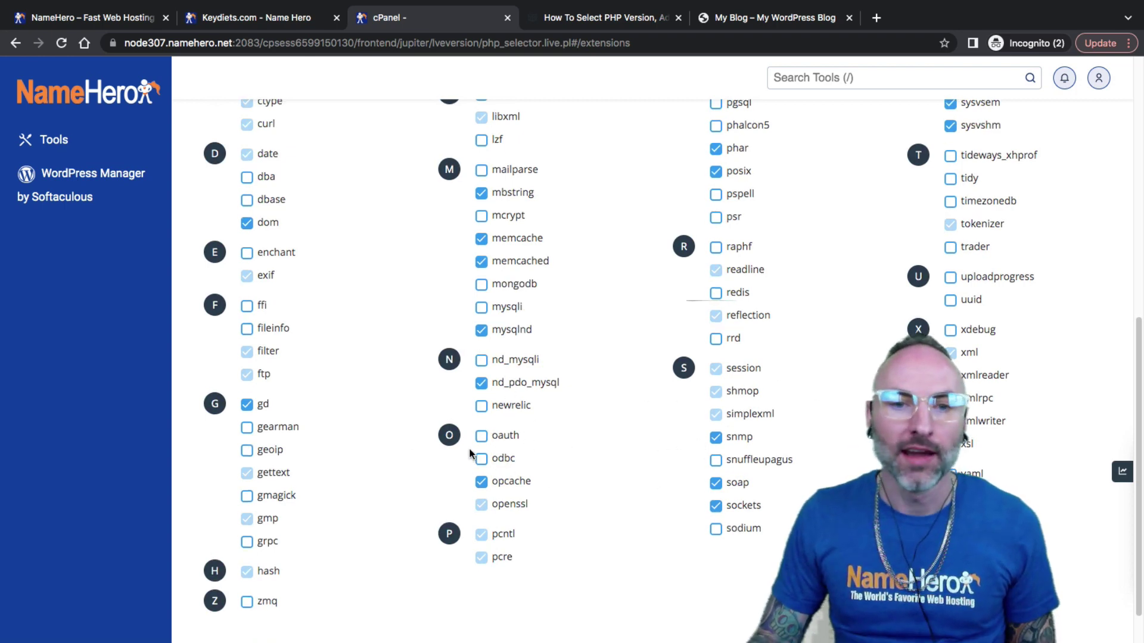
pyautogui.scroll(2, 460, 382)
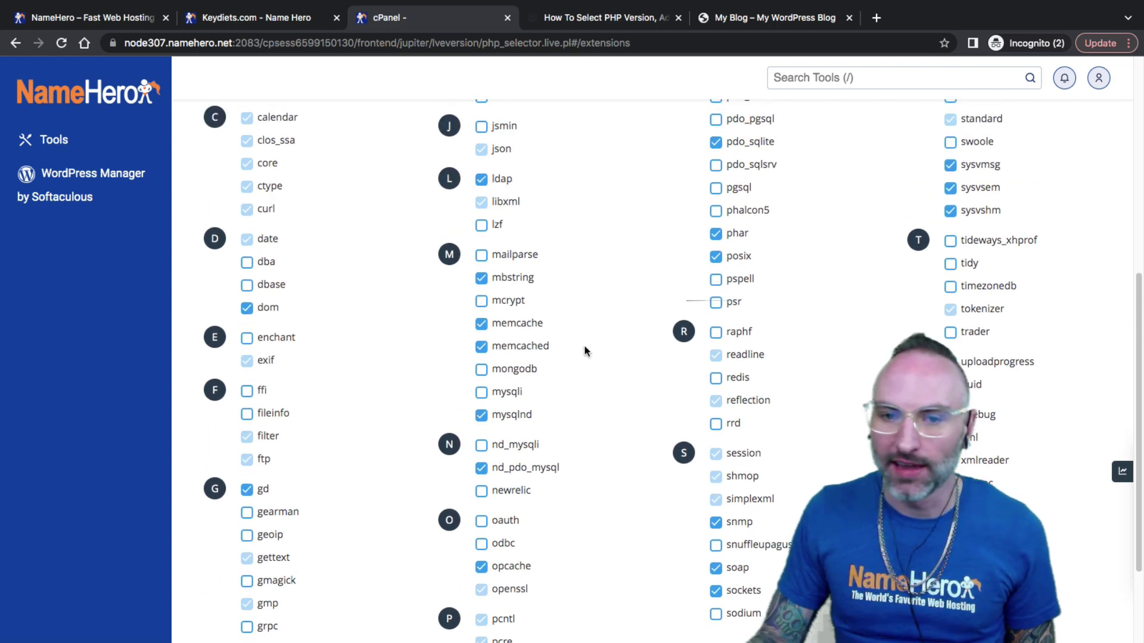
pyautogui.scroll(-1, 592, 359)
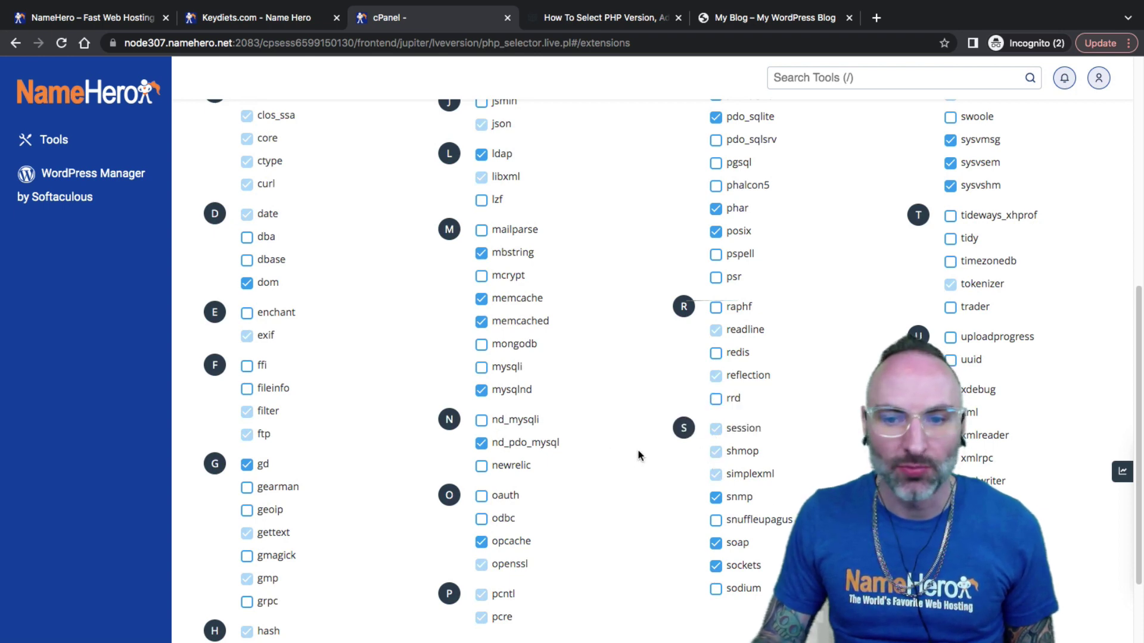
# Scroll the NameHero PHP version help article to find its sample phpinfo code block.
pyautogui.click(582, 24)
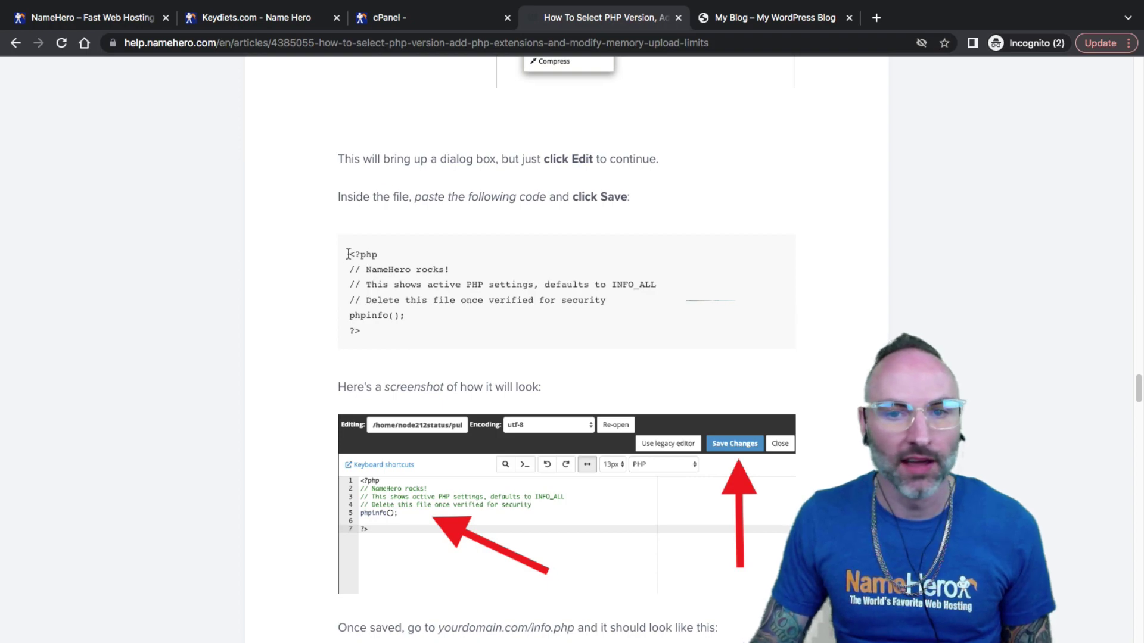
pyautogui.scroll(-20, 351, 255)
pyautogui.scroll(8, 338, 258)
pyautogui.scroll(15, 345, 270)
pyautogui.scroll(-1, 400, 290)
pyautogui.scroll(3, 399, 289)
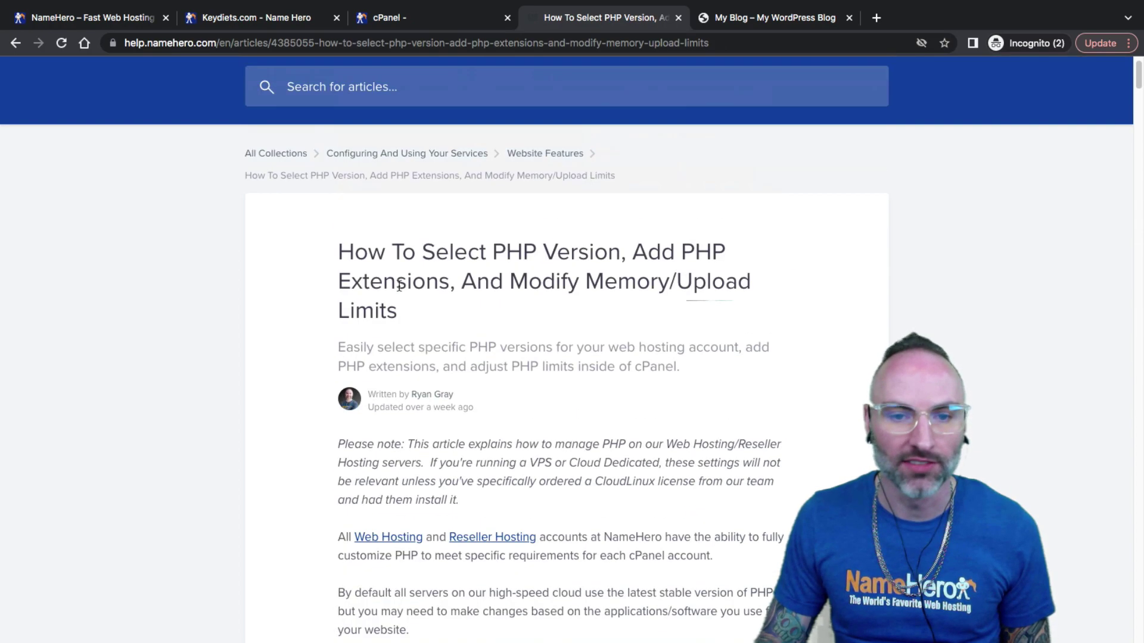
pyautogui.scroll(-20, 393, 285)
pyautogui.scroll(-20, 392, 280)
pyautogui.scroll(20, 392, 277)
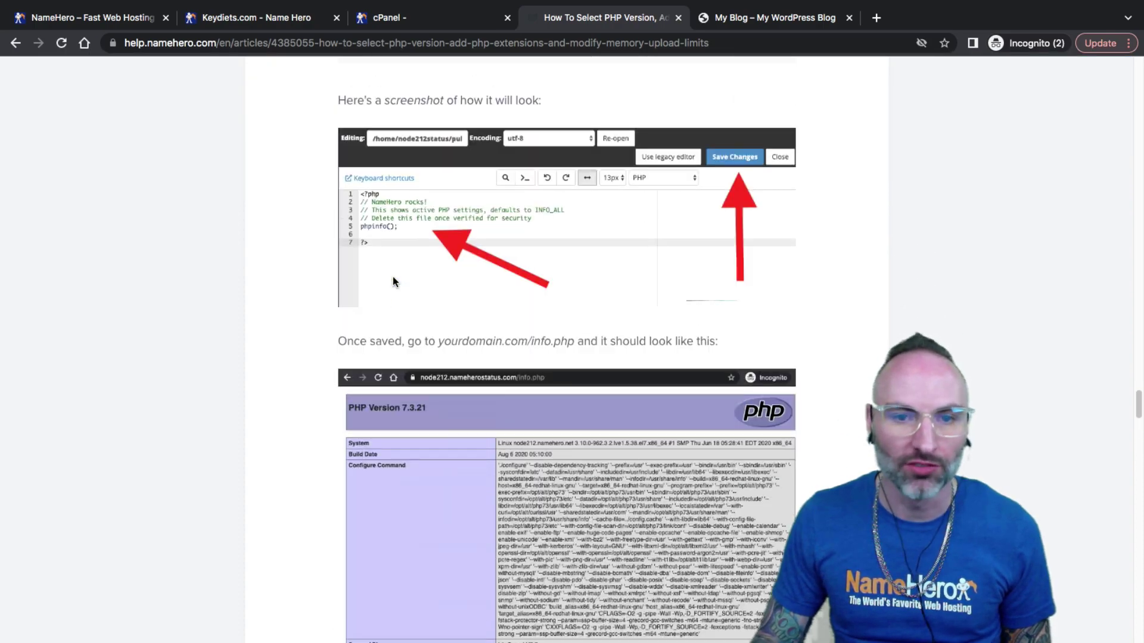
pyautogui.scroll(-10, 395, 276)
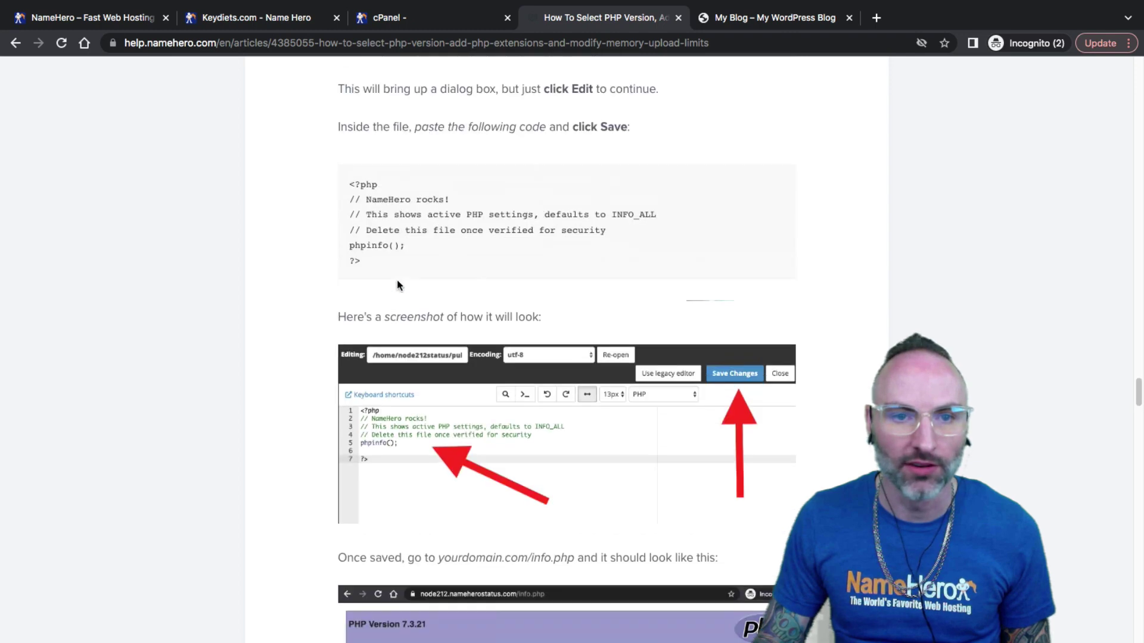
# Copy the phpinfo() code block and go back to the cPanel extensions page.
pyautogui.moveTo(396, 278); pyautogui.dragTo(350, 205)
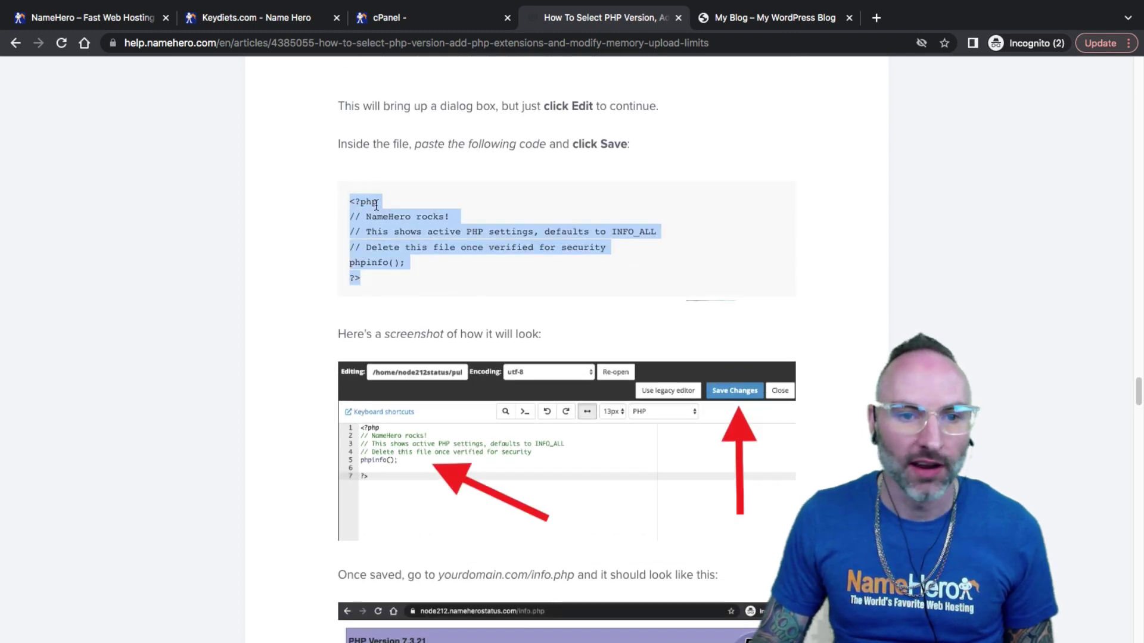
pyautogui.rightClick(373, 200)
pyautogui.click(386, 226)
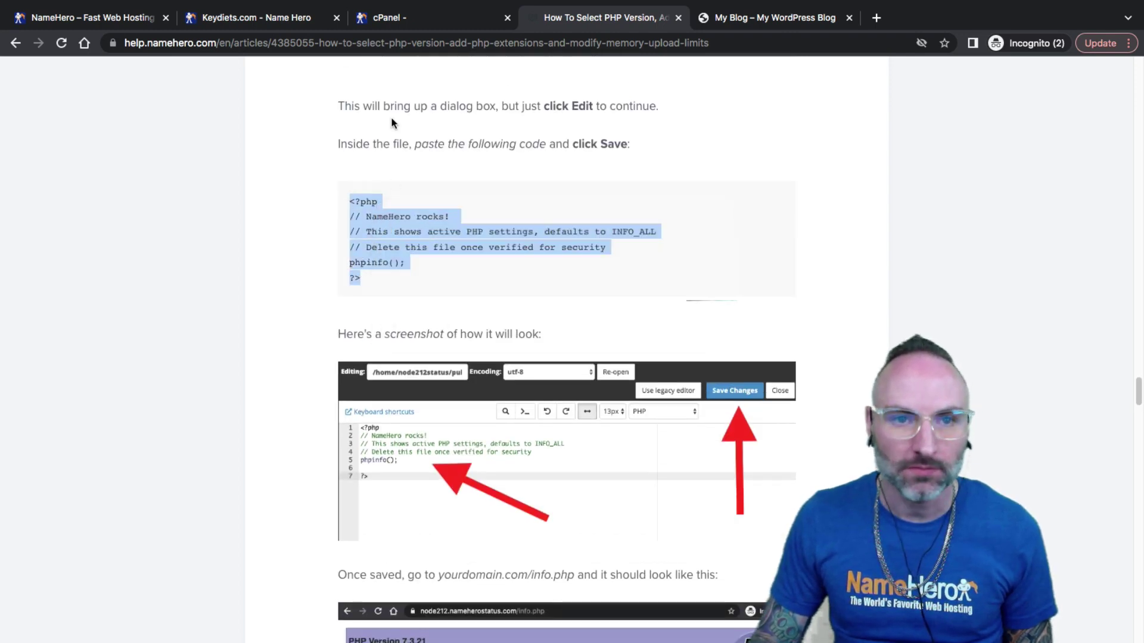
pyautogui.click(384, 20)
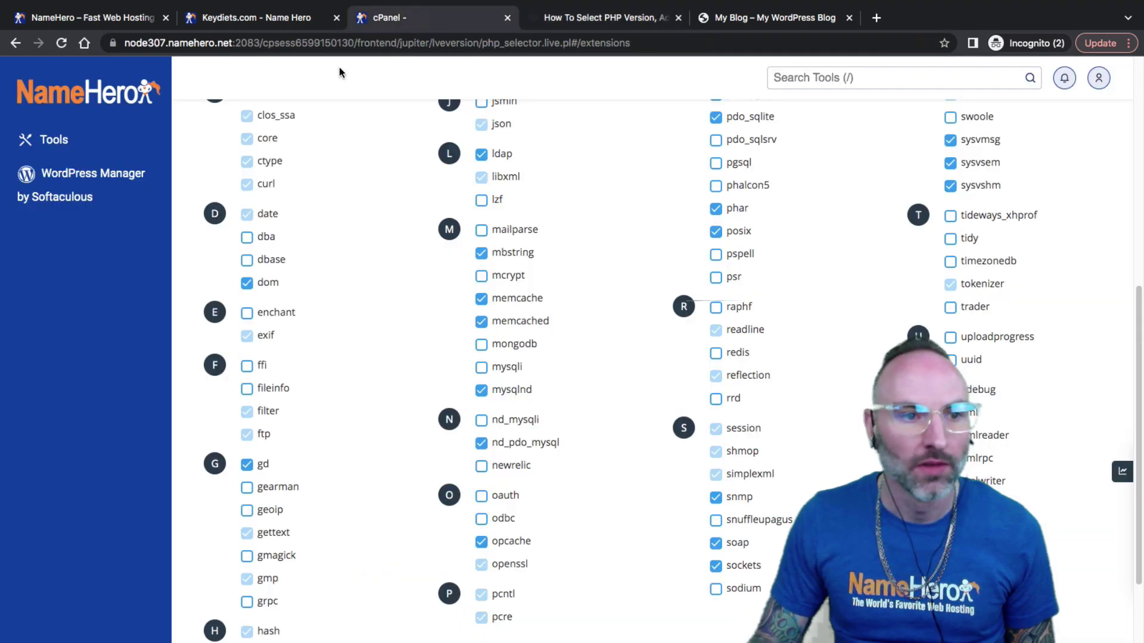
# Find File Manager with the 'file' tools search and open the public_html folder.
pyautogui.click(137, 97)
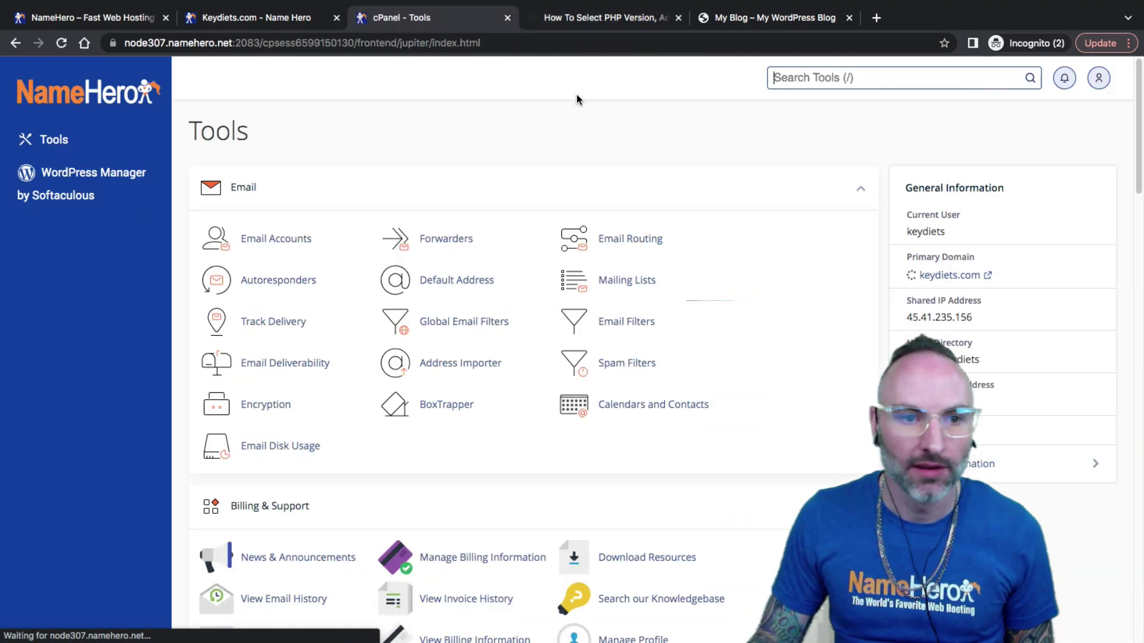
pyautogui.click(813, 86)
pyautogui.write('file')
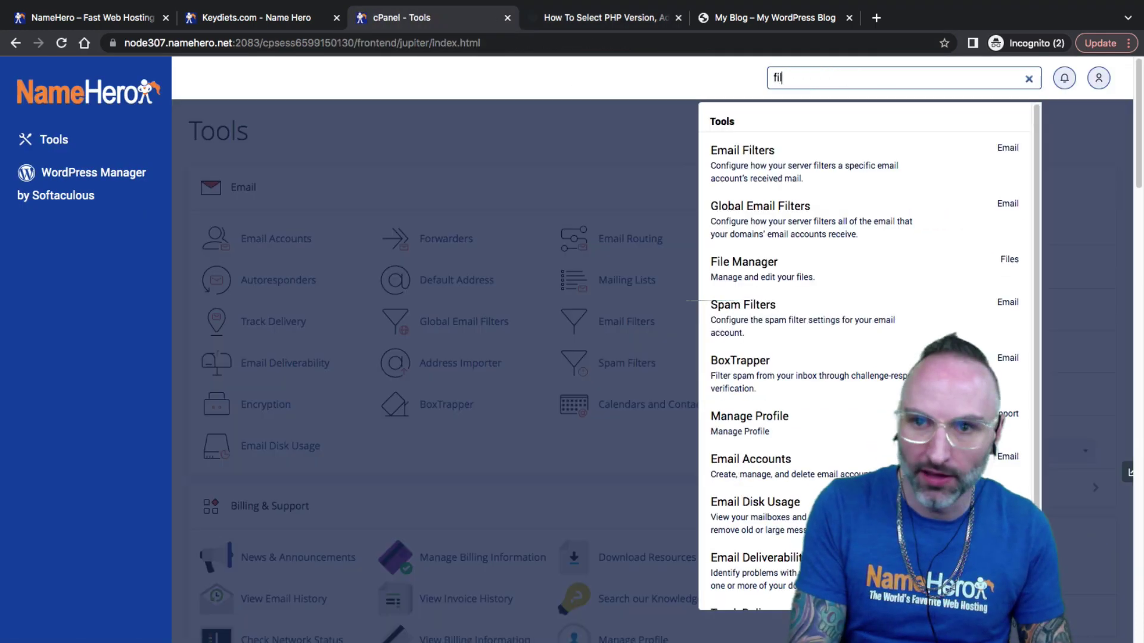
pyautogui.click(764, 159)
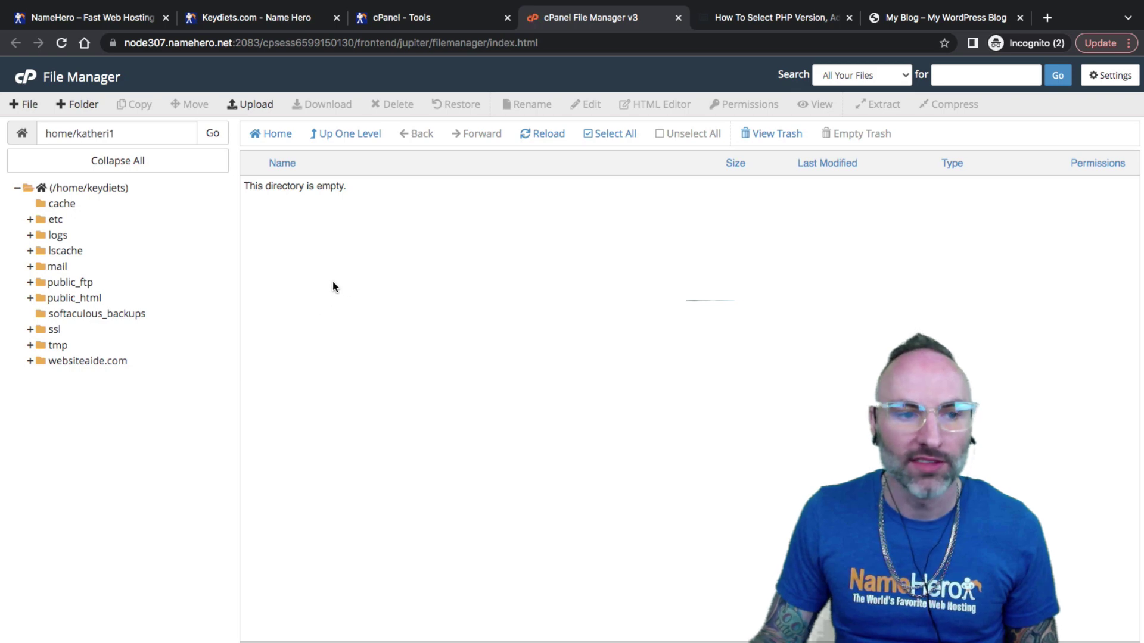
pyautogui.click(57, 297)
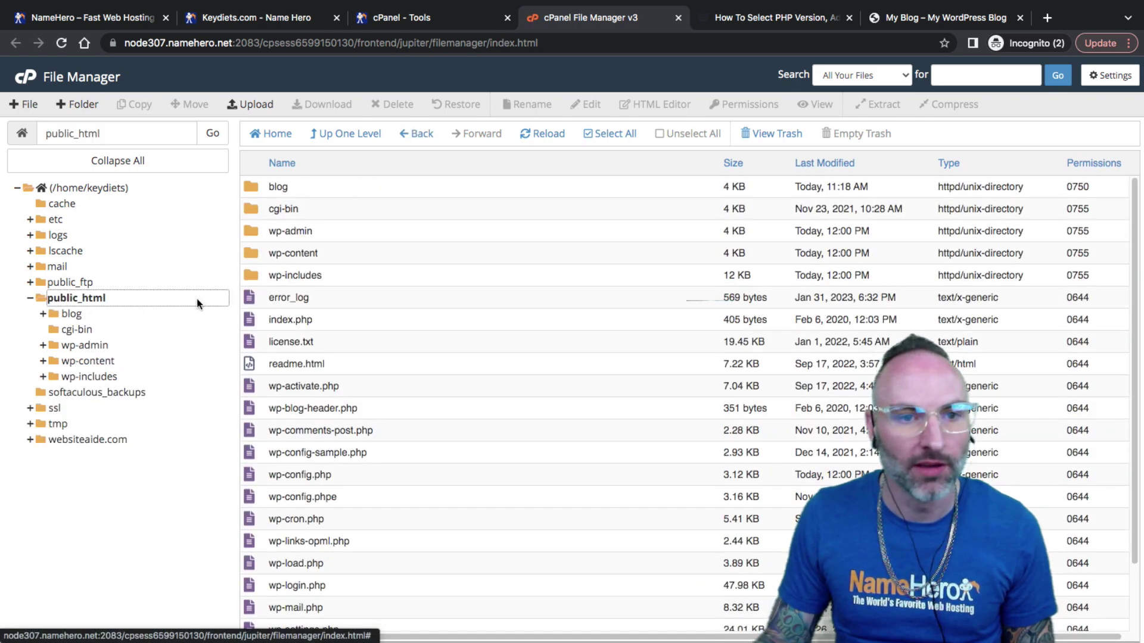
# Create a new empty info.php file in public_html and open it for editing.
pyautogui.click(23, 104)
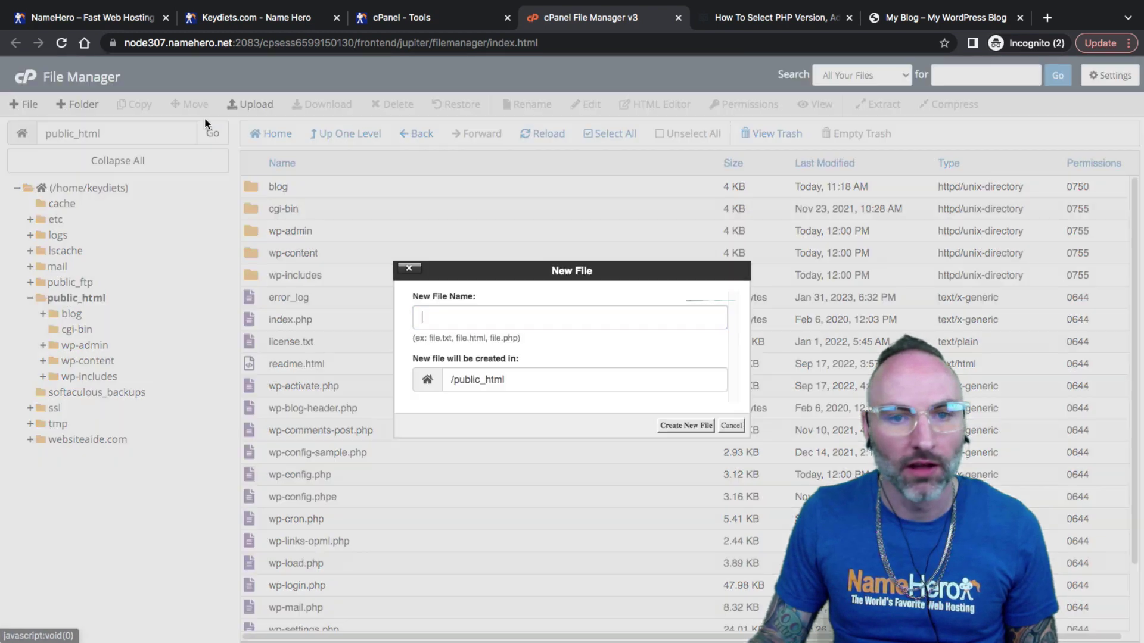
pyautogui.write('info.php')
pyautogui.moveTo(534, 383); pyautogui.dragTo(446, 385)
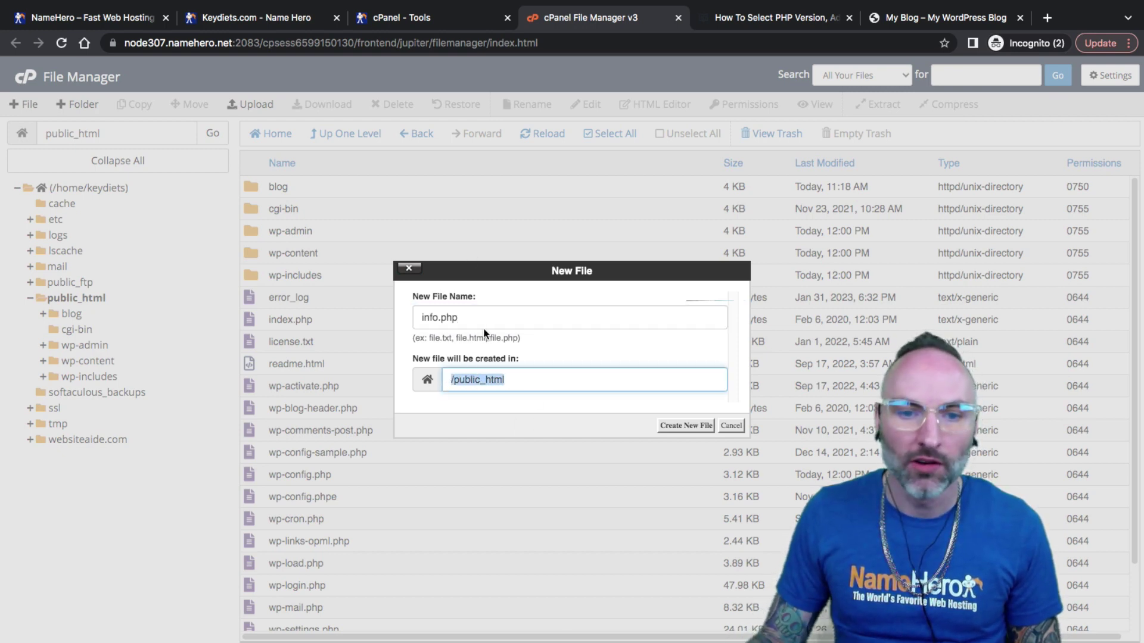
pyautogui.moveTo(462, 320); pyautogui.dragTo(416, 317)
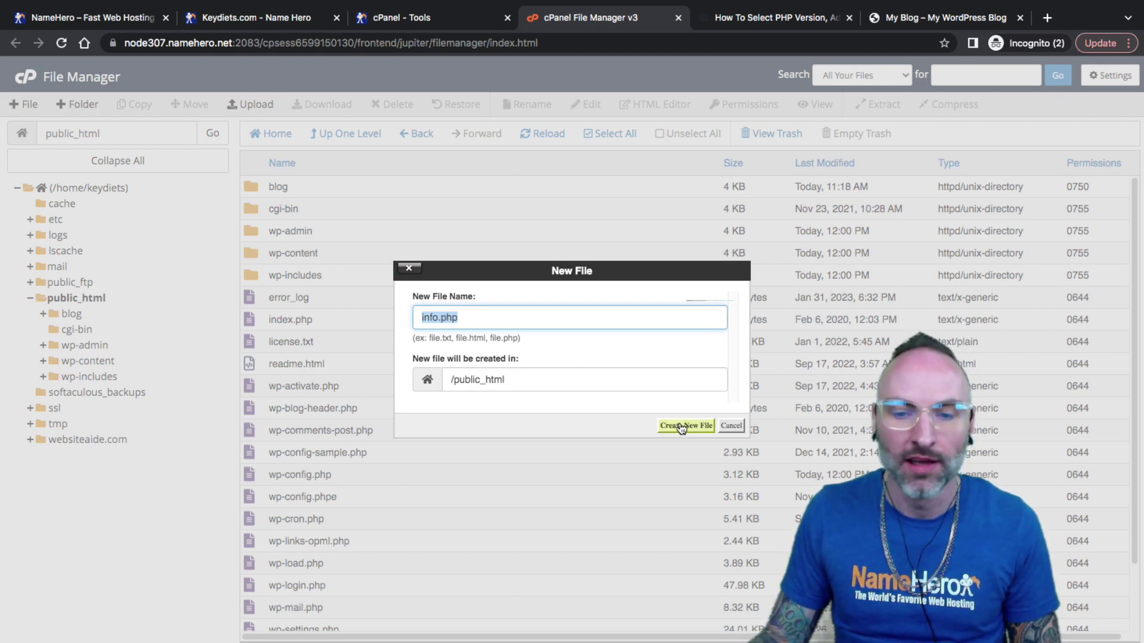
pyautogui.click(472, 319)
pyautogui.doubleClick(439, 318)
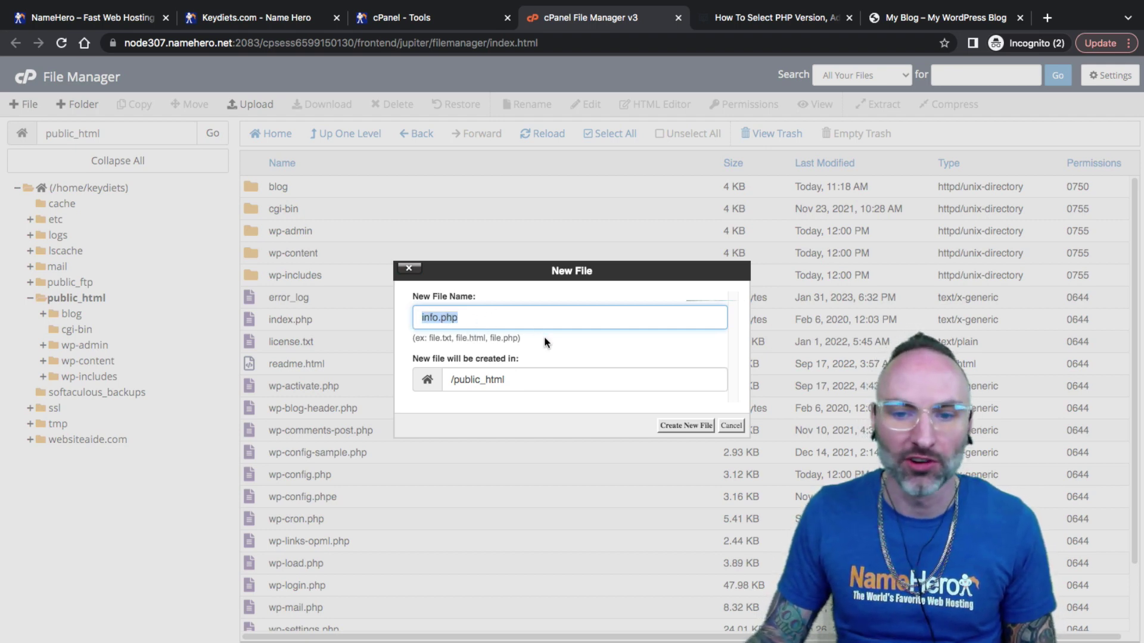
pyautogui.click(528, 381)
pyautogui.click(507, 325)
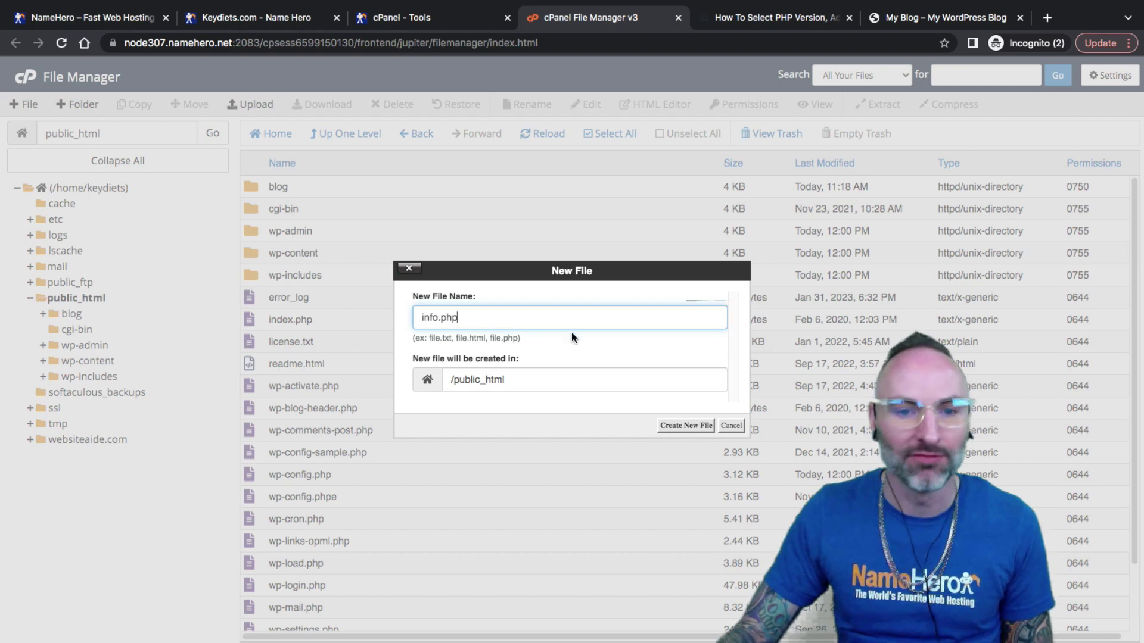
pyautogui.moveTo(477, 322); pyautogui.dragTo(413, 317)
pyautogui.click(518, 380)
pyautogui.click(491, 320)
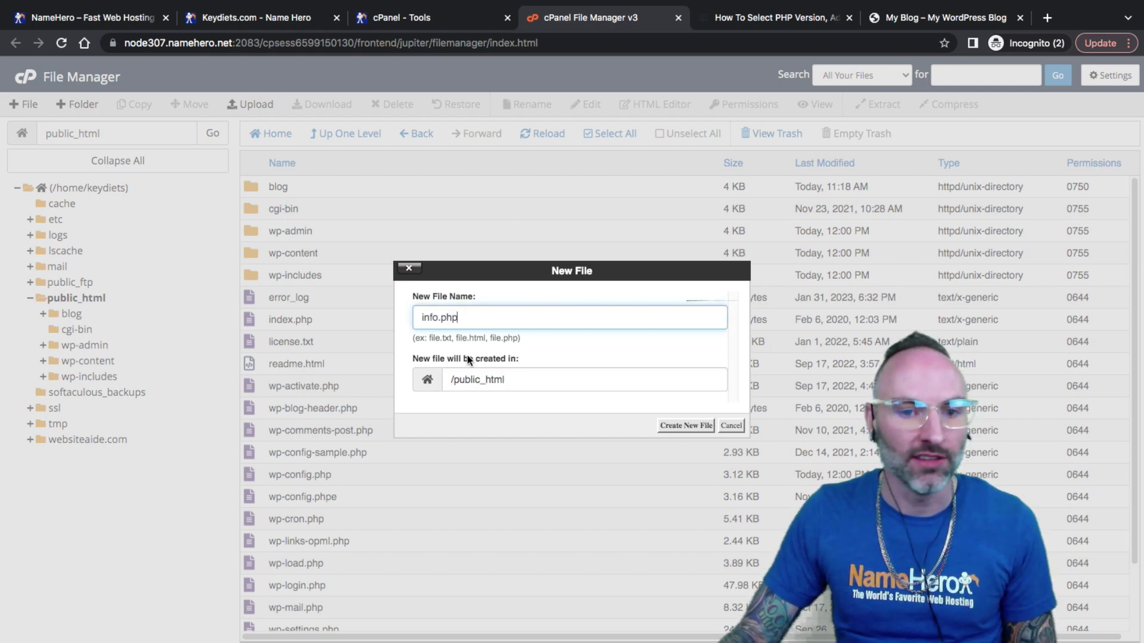
pyautogui.click(673, 425)
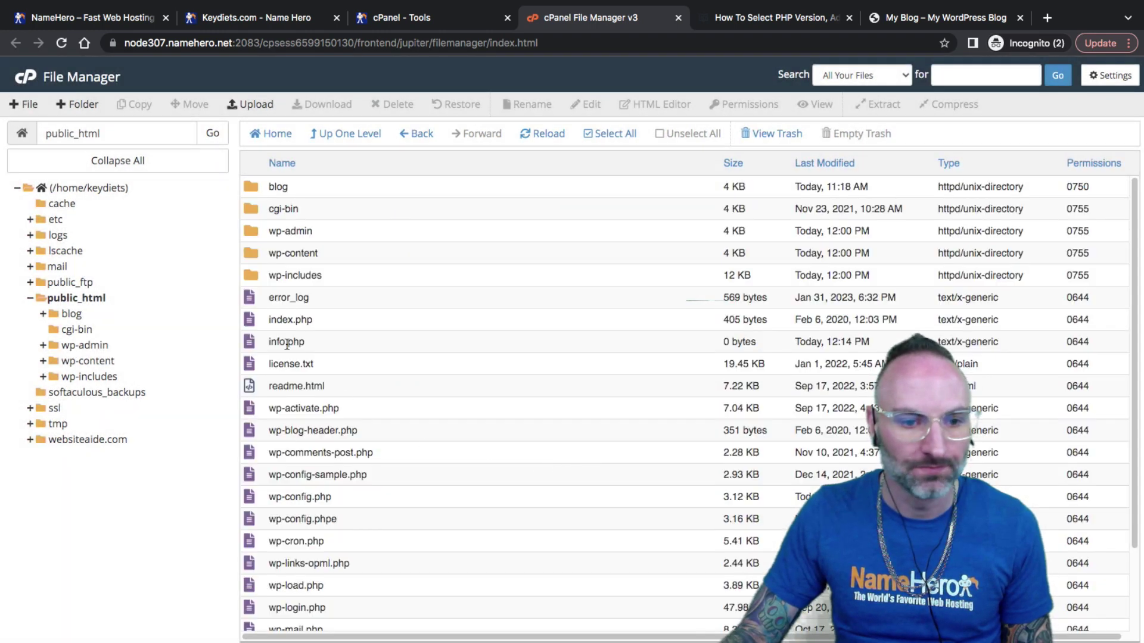
pyautogui.click(278, 340)
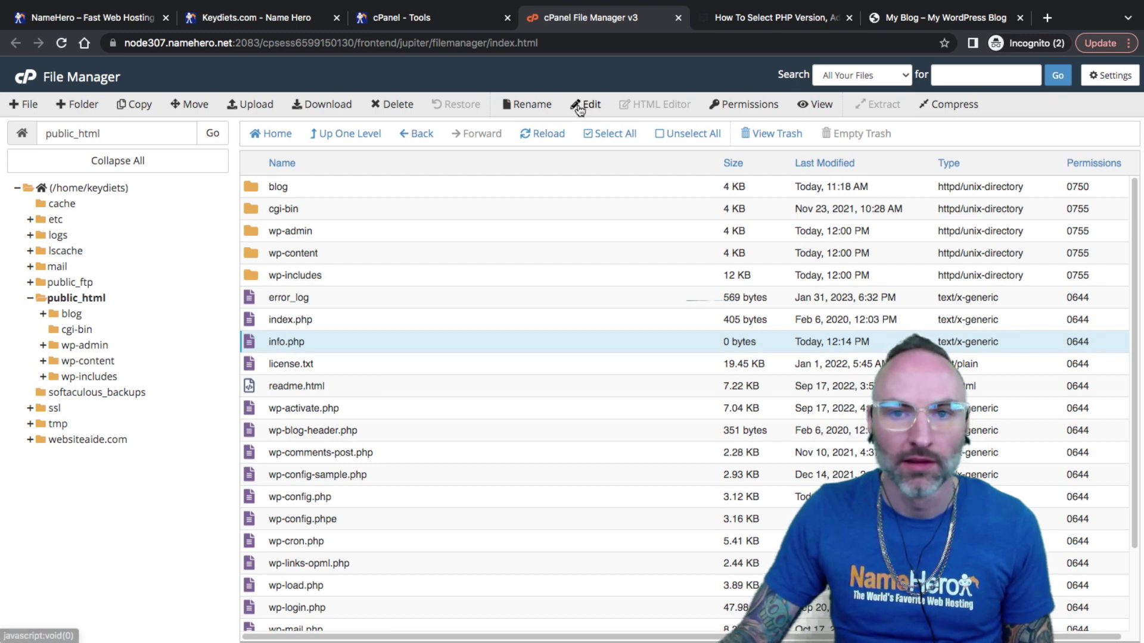
pyautogui.click(587, 105)
# Paste the copied phpinfo() code into info.php and save it, confirming the overwrite.
pyautogui.click(705, 458)
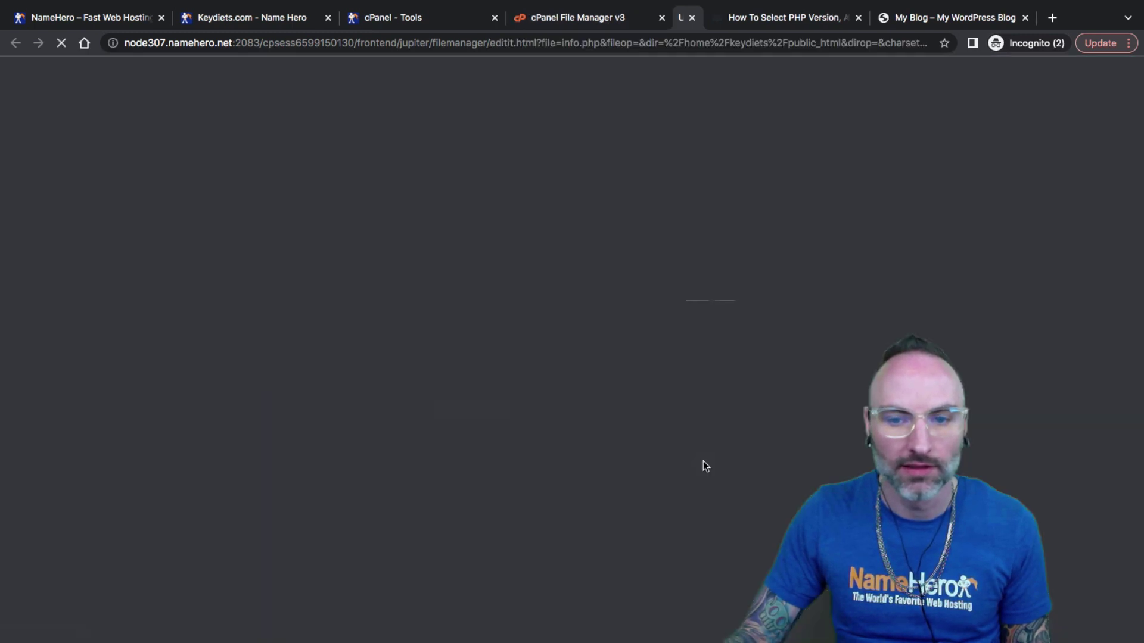
pyautogui.rightClick(148, 166)
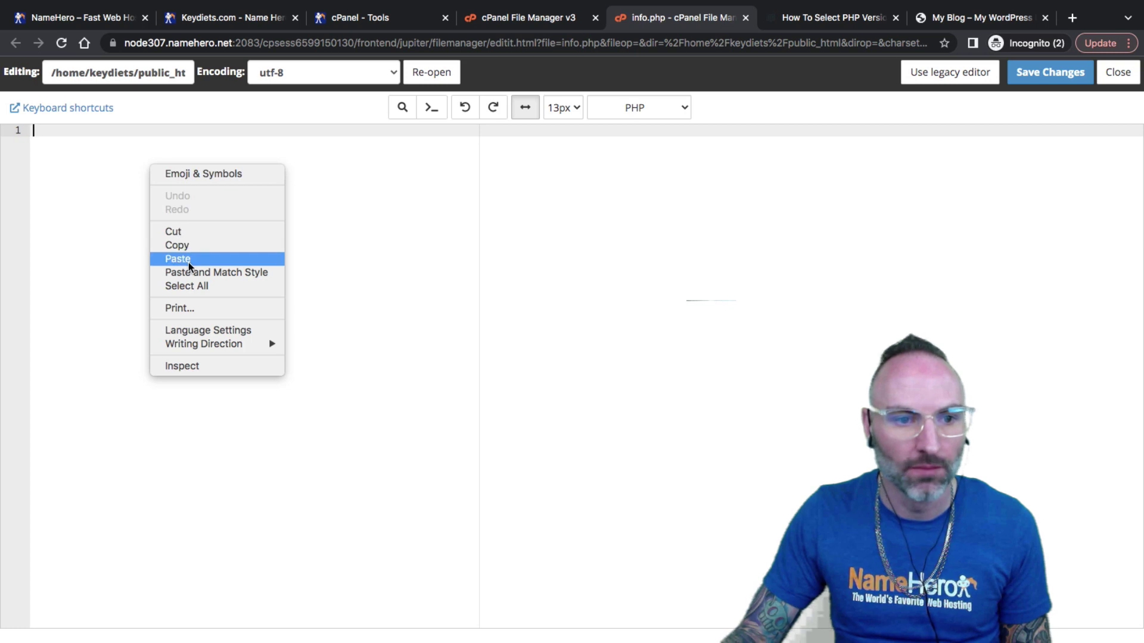
pyautogui.click(177, 259)
pyautogui.hotkey('ctrl', 'a')
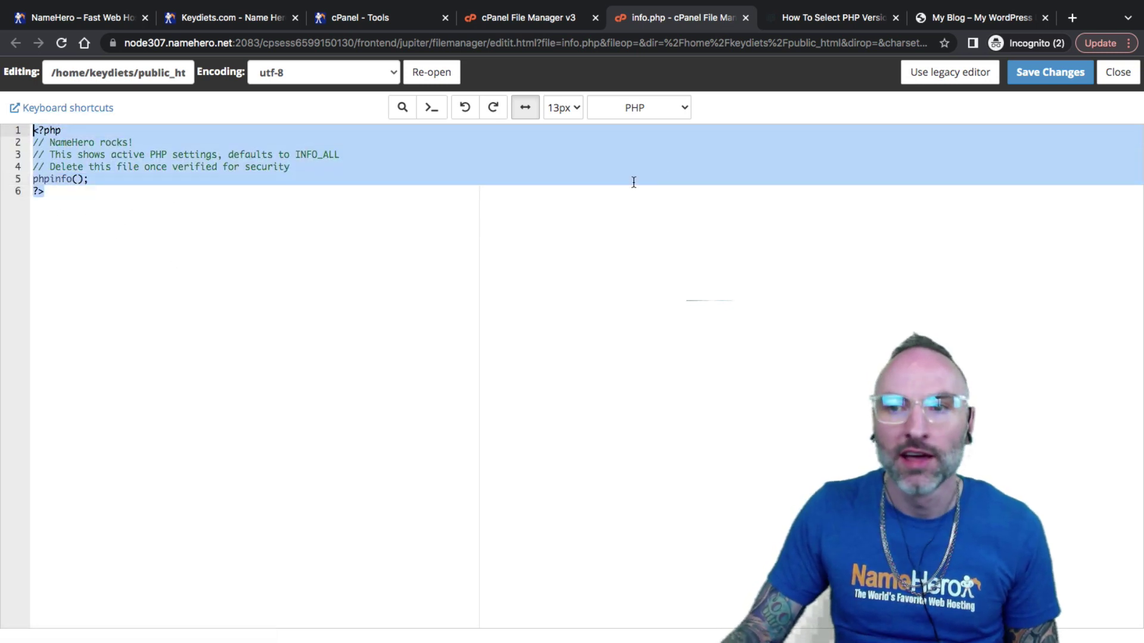
pyautogui.click(1051, 74)
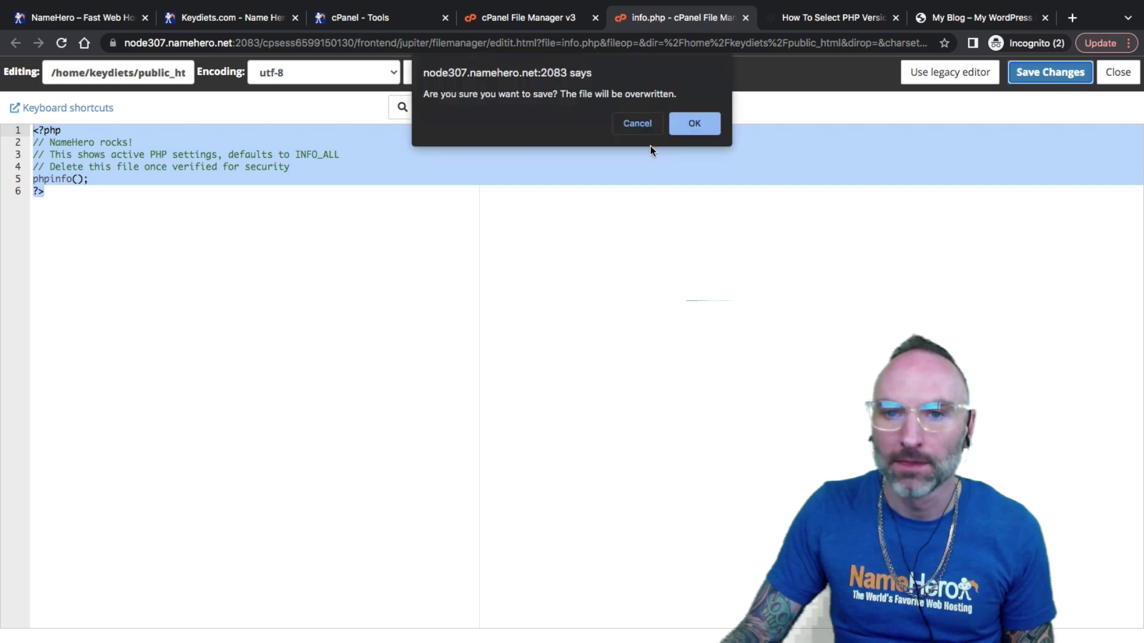
pyautogui.click(678, 127)
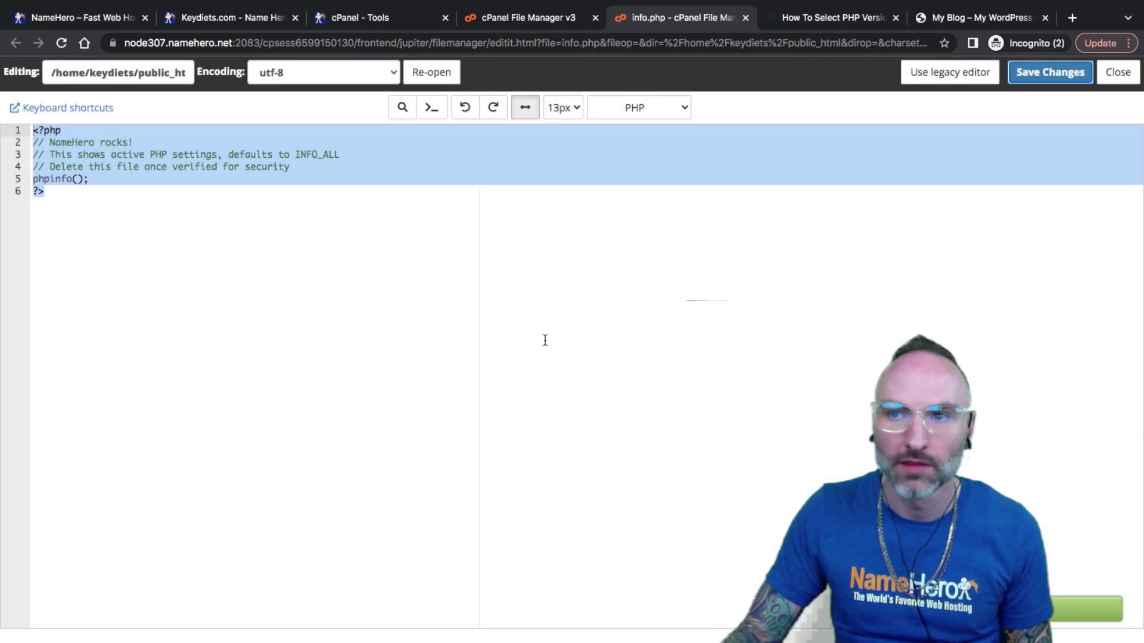
# Load keydiets.com/info.php and check that the phpinfo page reports PHP Version 8.0.27.
pyautogui.click(947, 20)
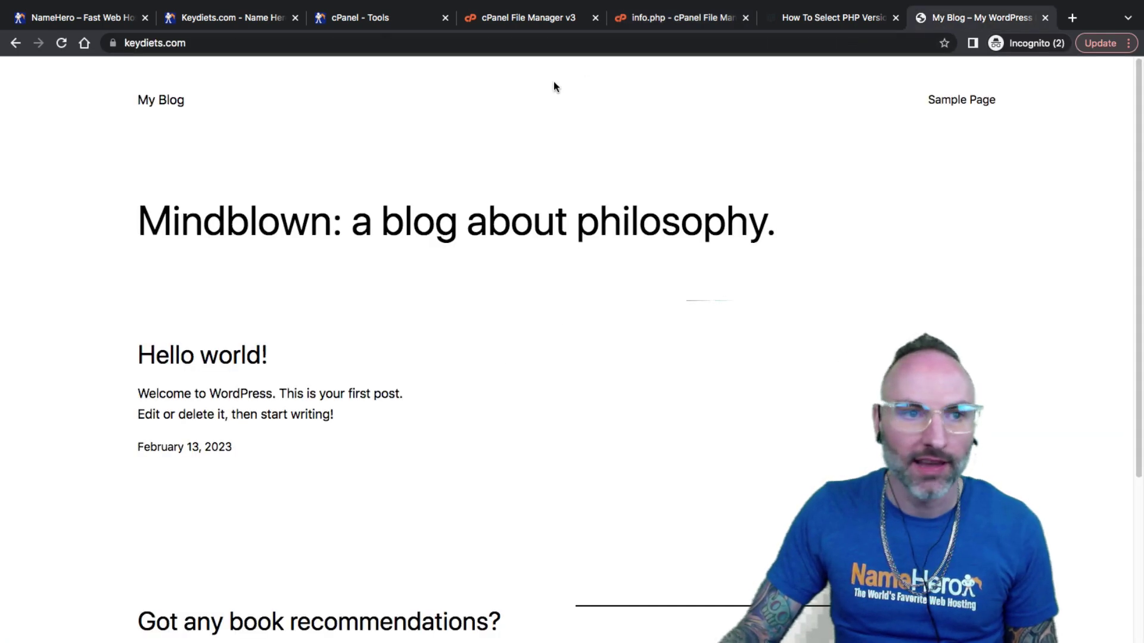
pyautogui.click(231, 45)
pyautogui.click(265, 45)
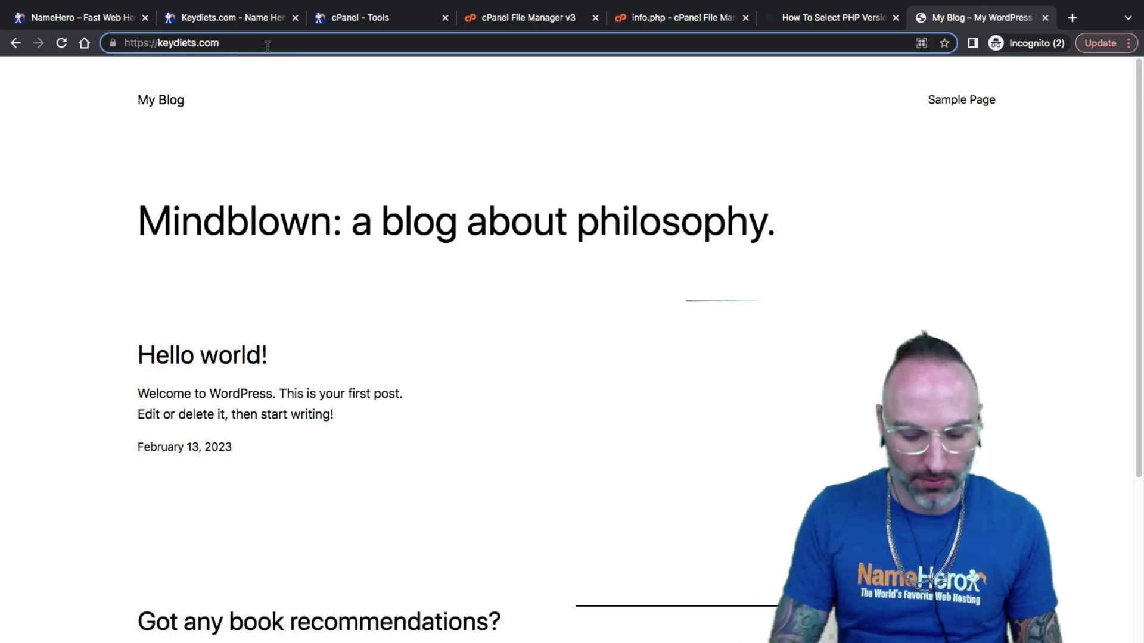
pyautogui.write('/info.')
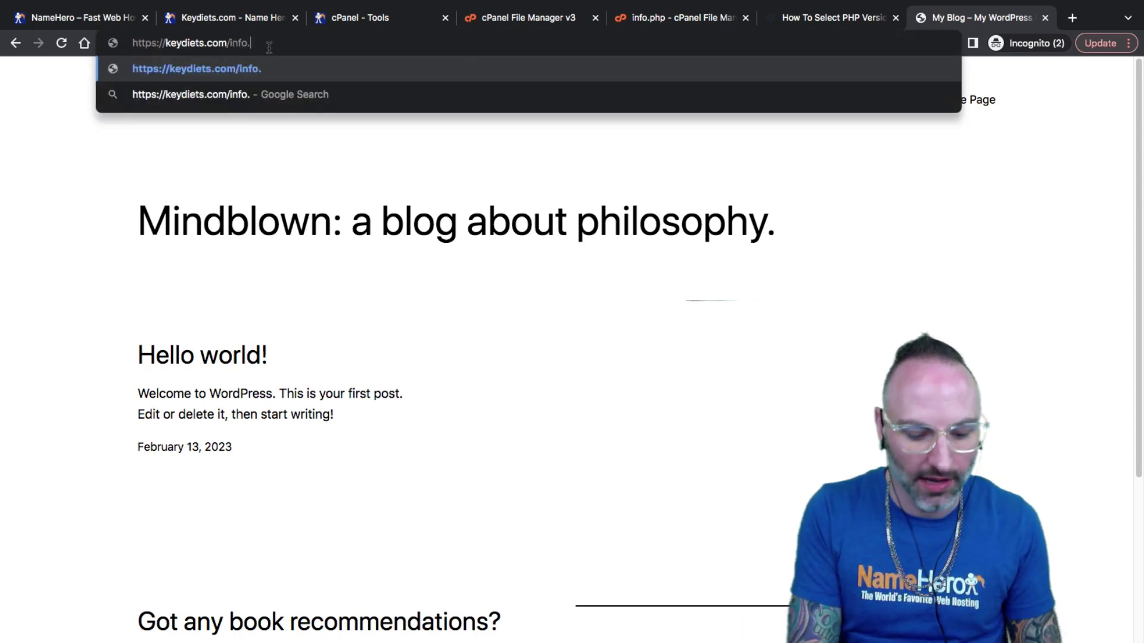
pyautogui.write('php')
pyautogui.press('Return')
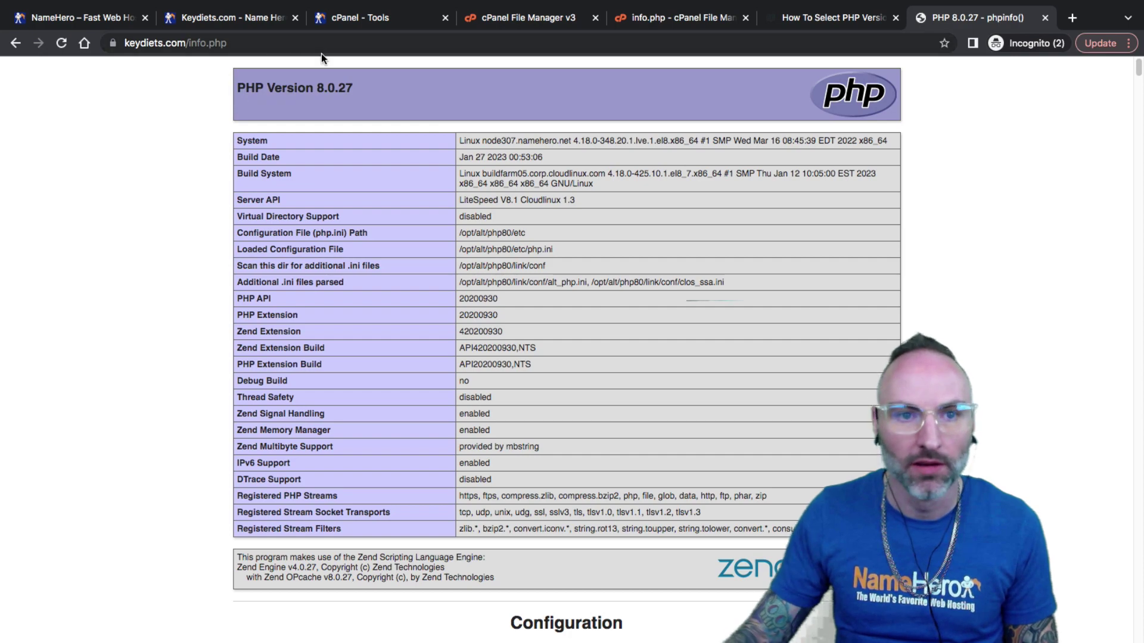
pyautogui.moveTo(357, 90); pyautogui.dragTo(238, 92)
pyautogui.scroll(-20, 414, 283)
pyautogui.scroll(-15, 414, 288)
pyautogui.scroll(15, 411, 289)
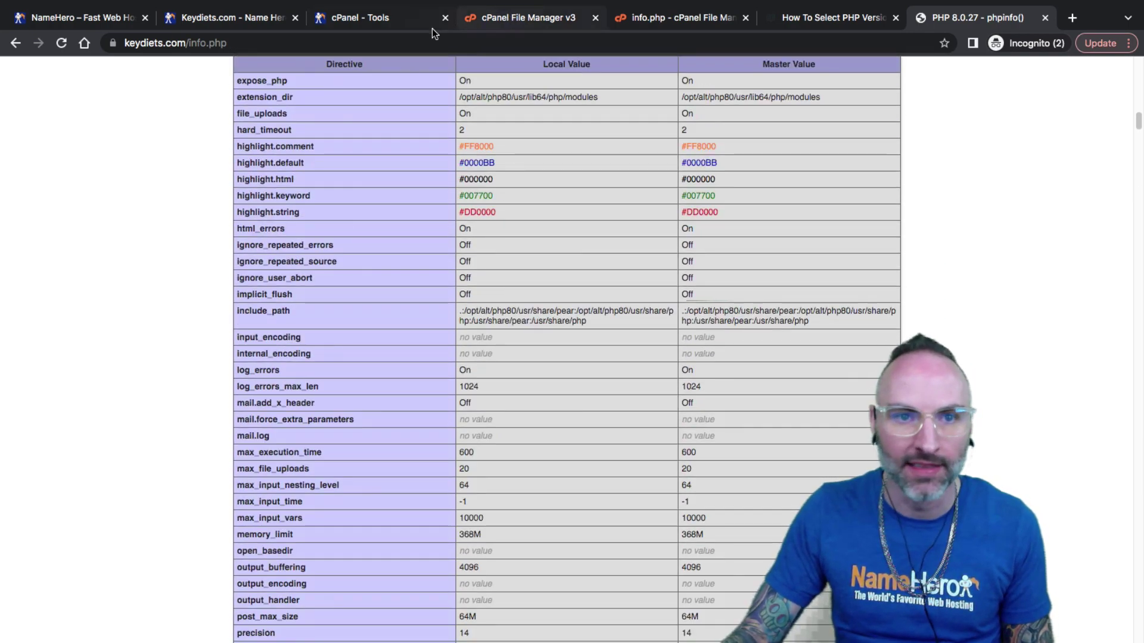
pyautogui.click(371, 29)
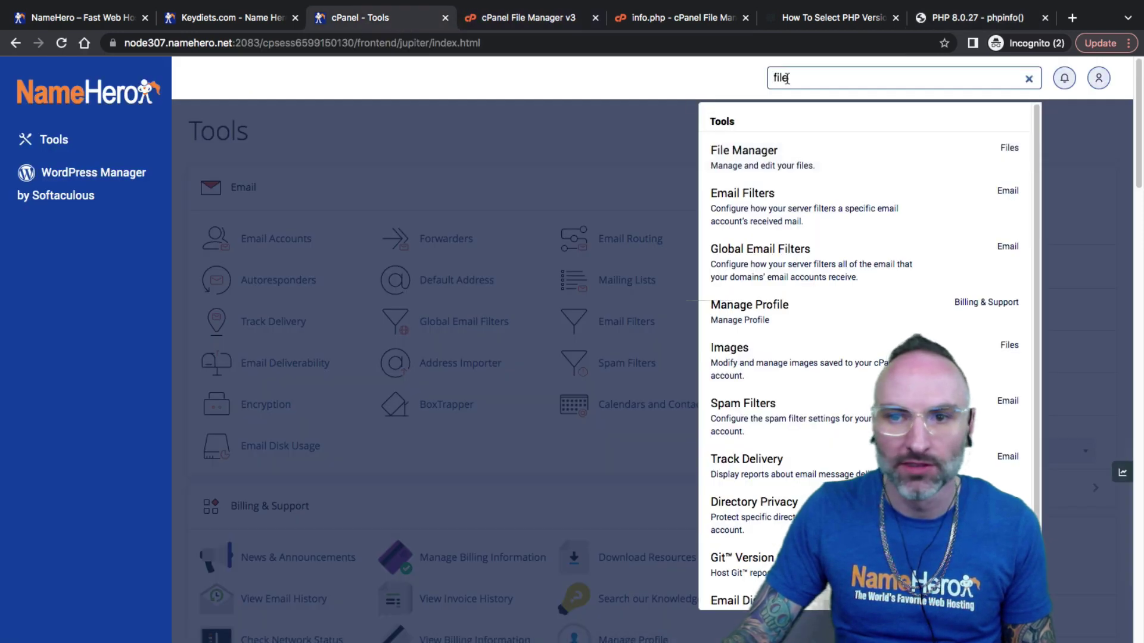
# Open Select PHP Version through a 'php' tools search and scroll its Extensions list.
pyautogui.hotkey('ctrl', 'a')
pyautogui.write('php')
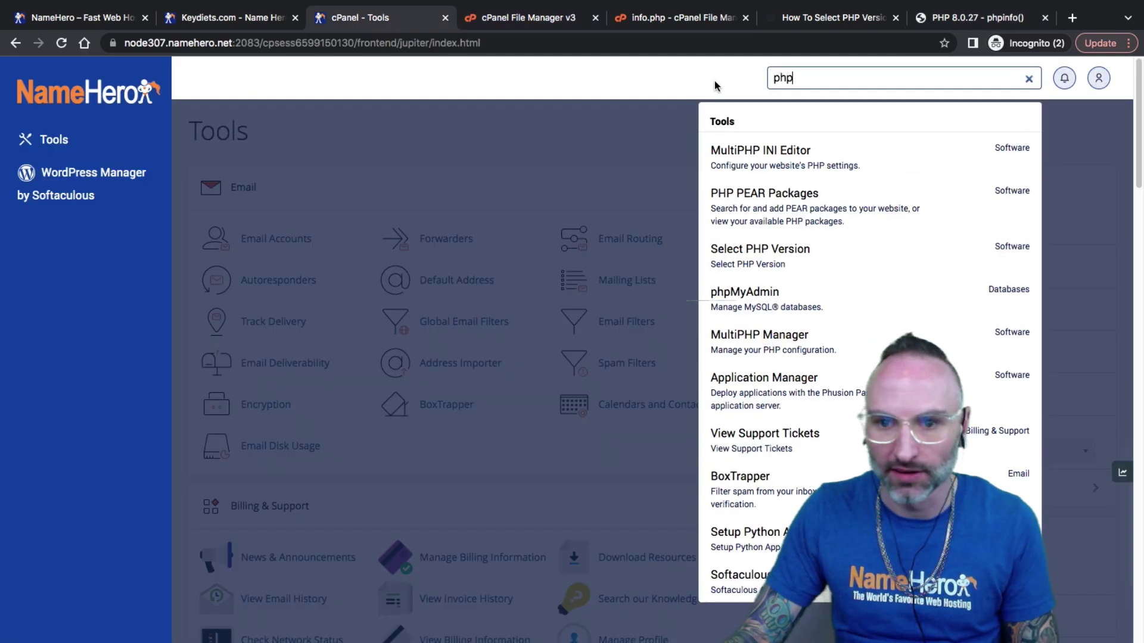
pyautogui.click(763, 262)
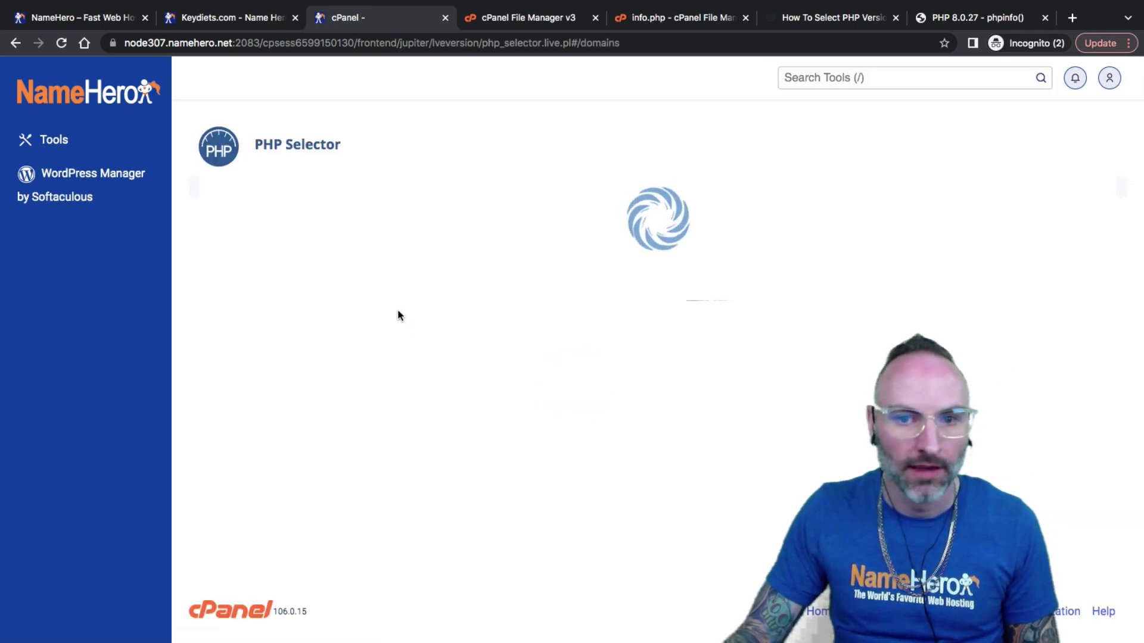
pyautogui.click(315, 219)
pyautogui.scroll(-5, 658, 301)
pyautogui.scroll(-4, 657, 304)
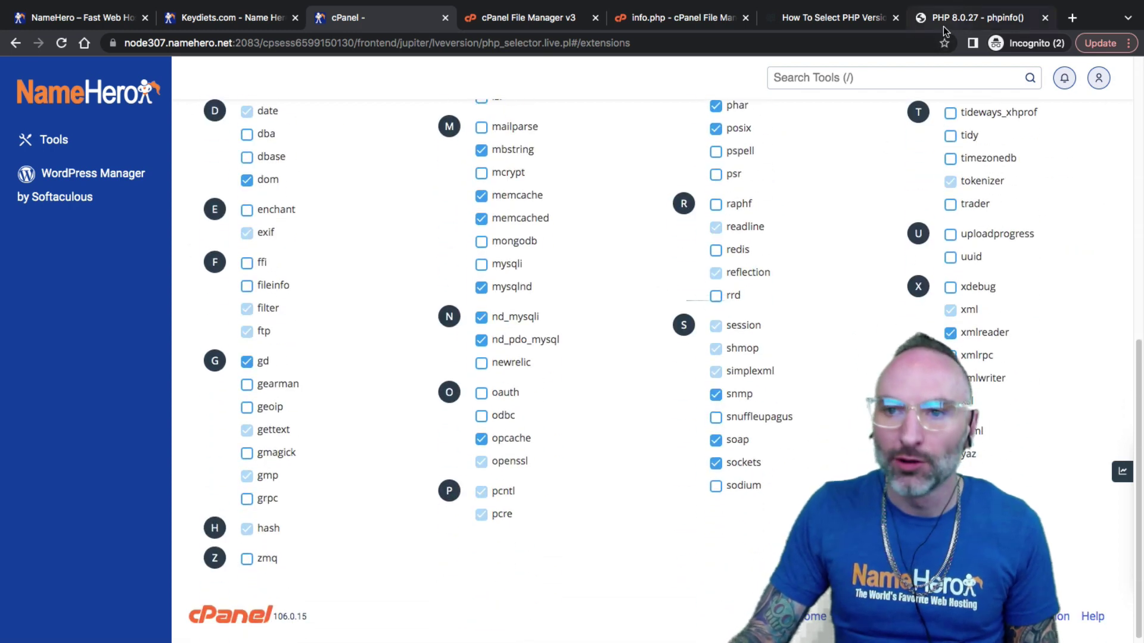
# Search the phpinfo page for zip and confirm zip 1.19.5 with Libzip 1.3.2 is enabled.
pyautogui.click(964, 19)
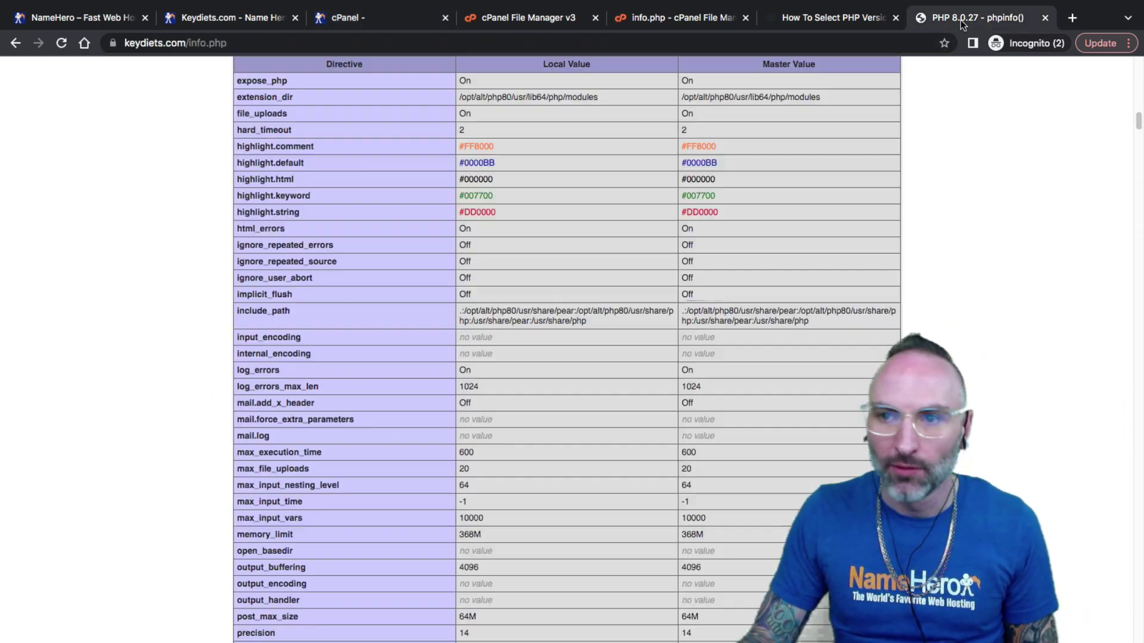
pyautogui.hotkey('ctrl', 'f')
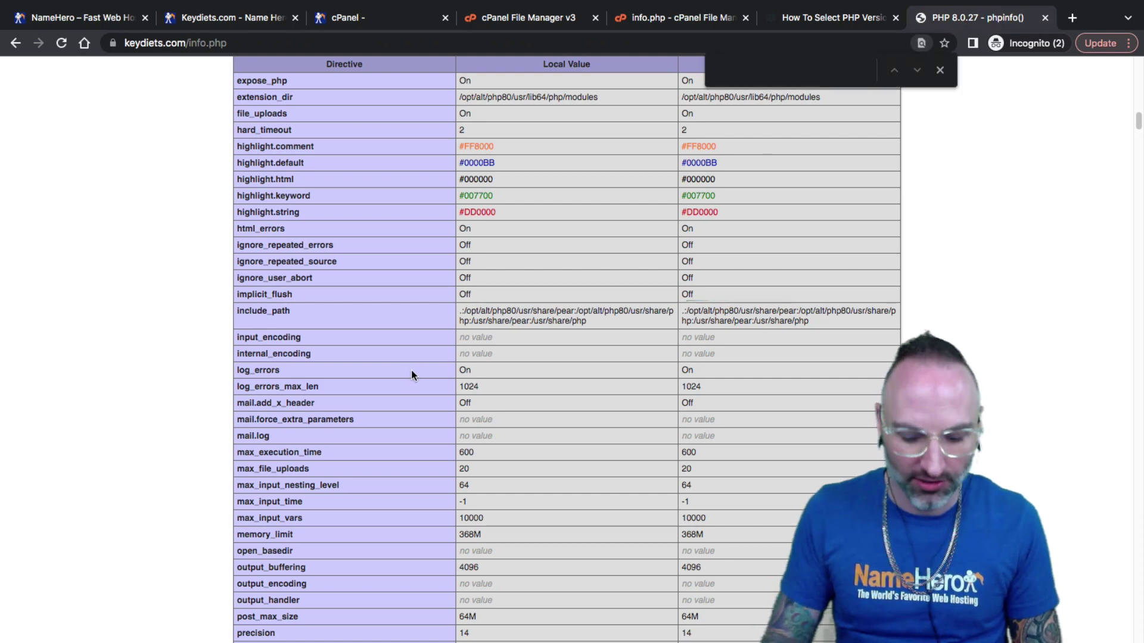
pyautogui.write('.zip')
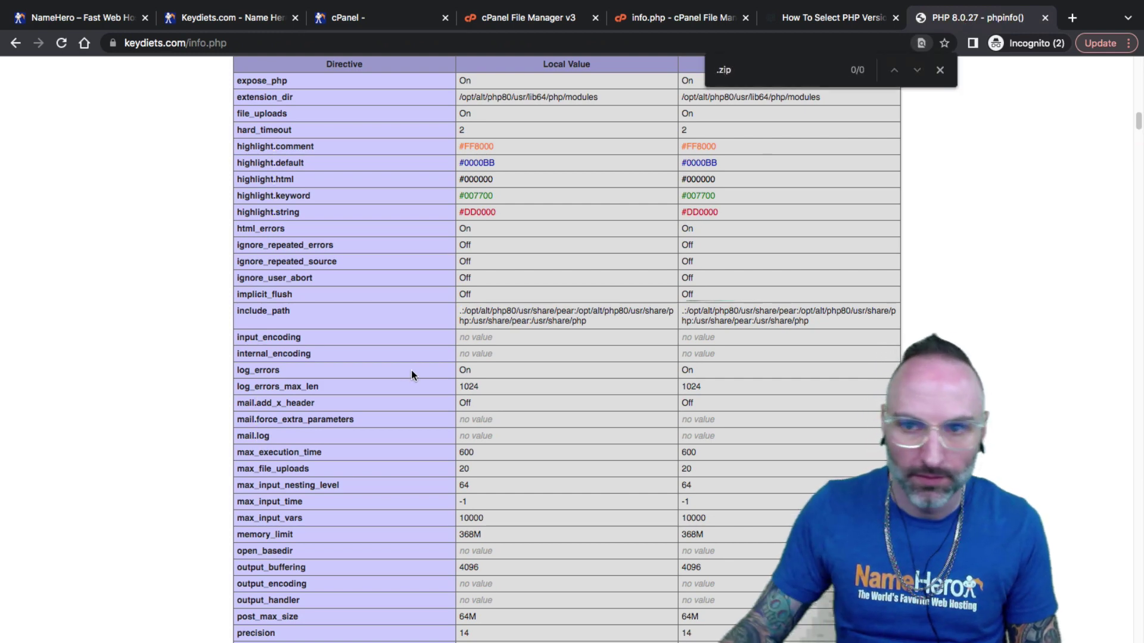
pyautogui.click(720, 72)
pyautogui.press('BackSpace')
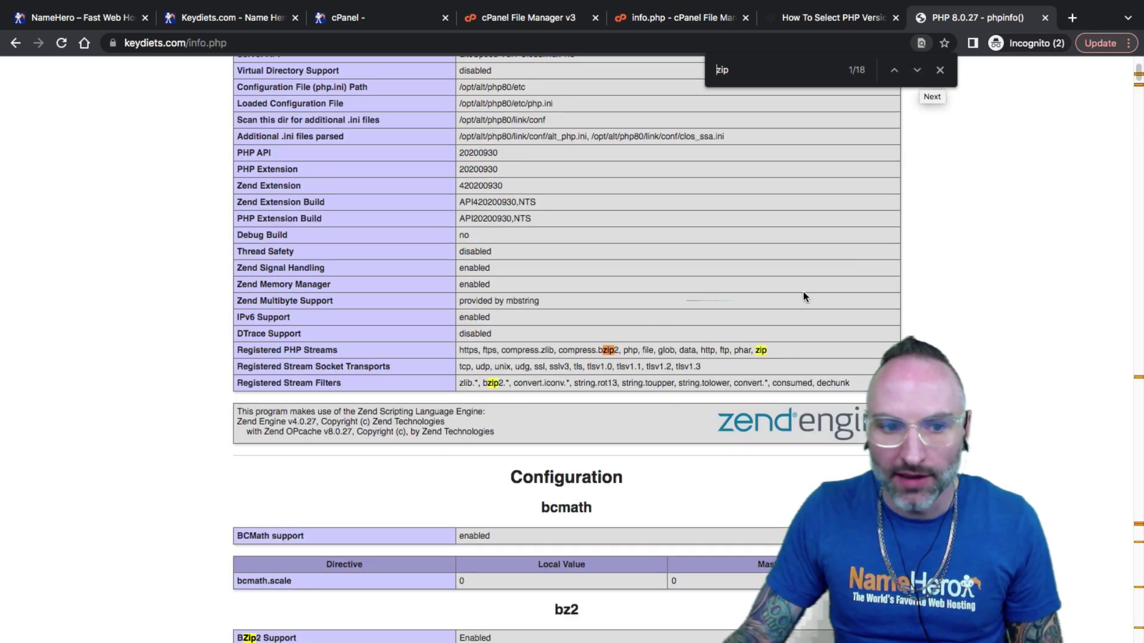
pyautogui.click(916, 71)
pyautogui.click(916, 72)
pyautogui.click(916, 72)
pyautogui.click(915, 71)
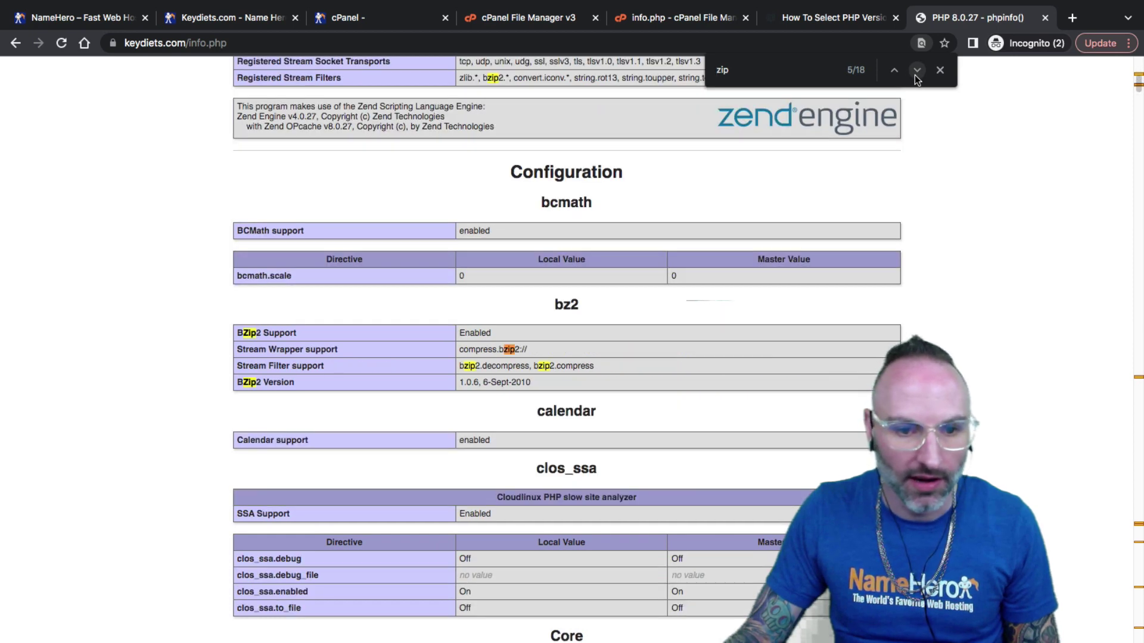
pyautogui.click(916, 70)
pyautogui.click(916, 70)
pyautogui.click(916, 71)
pyautogui.click(916, 70)
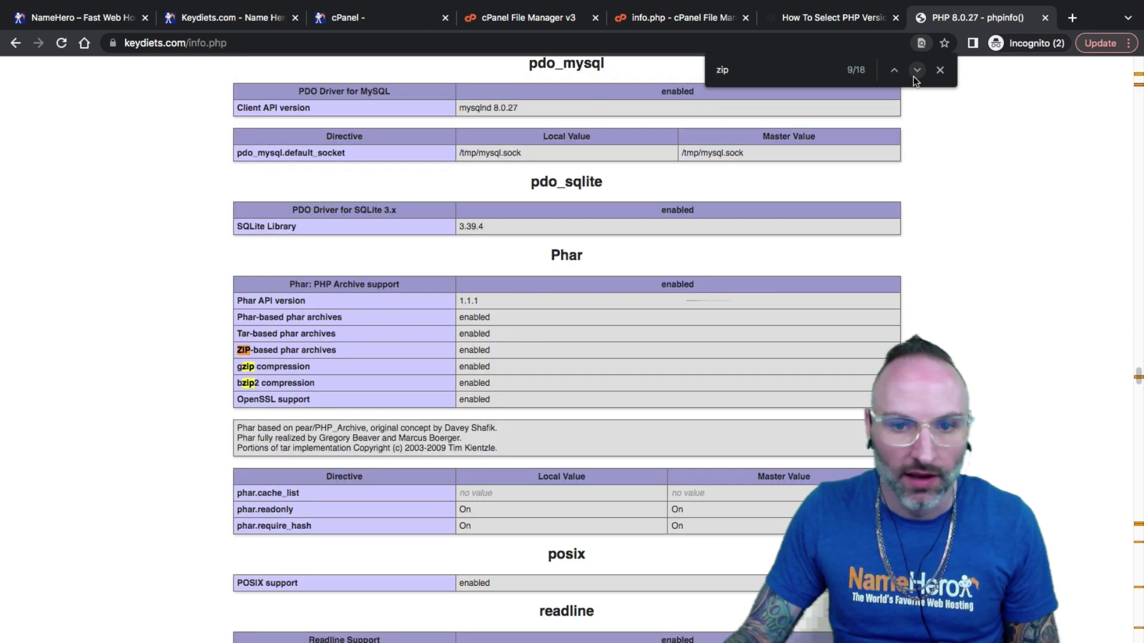
pyautogui.click(913, 75)
pyautogui.click(914, 75)
pyautogui.click(914, 75)
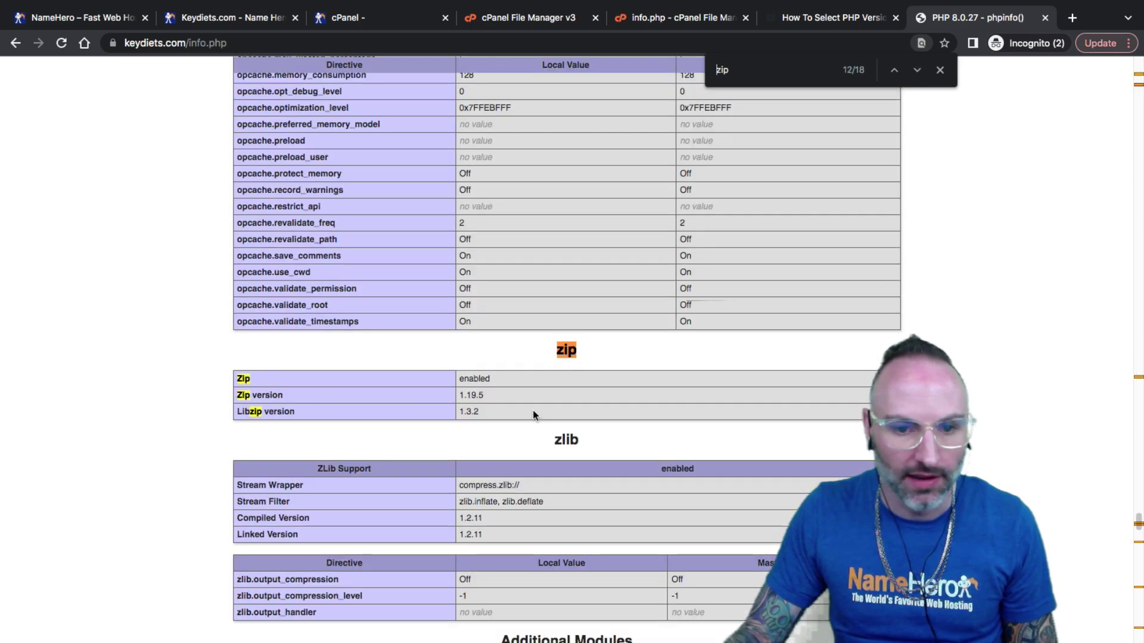
pyautogui.moveTo(457, 381); pyautogui.dragTo(489, 375)
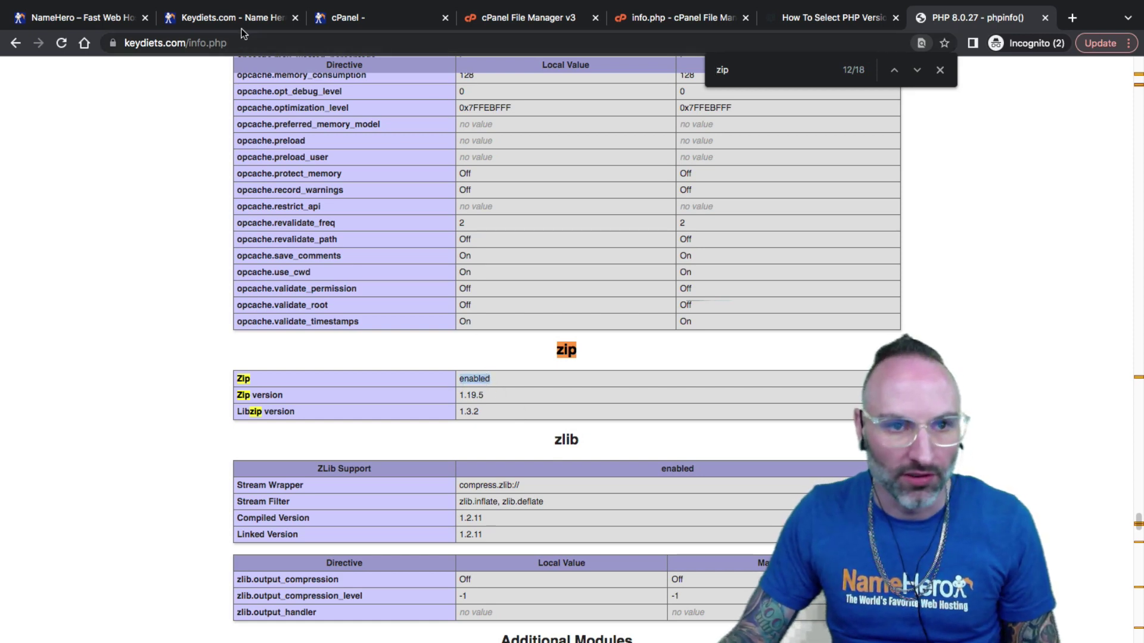
# Uncheck the zip extension and reload phpinfo to confirm zip is no longer listed.
pyautogui.moveTo(394, 3)
pyautogui.click(379, 52)
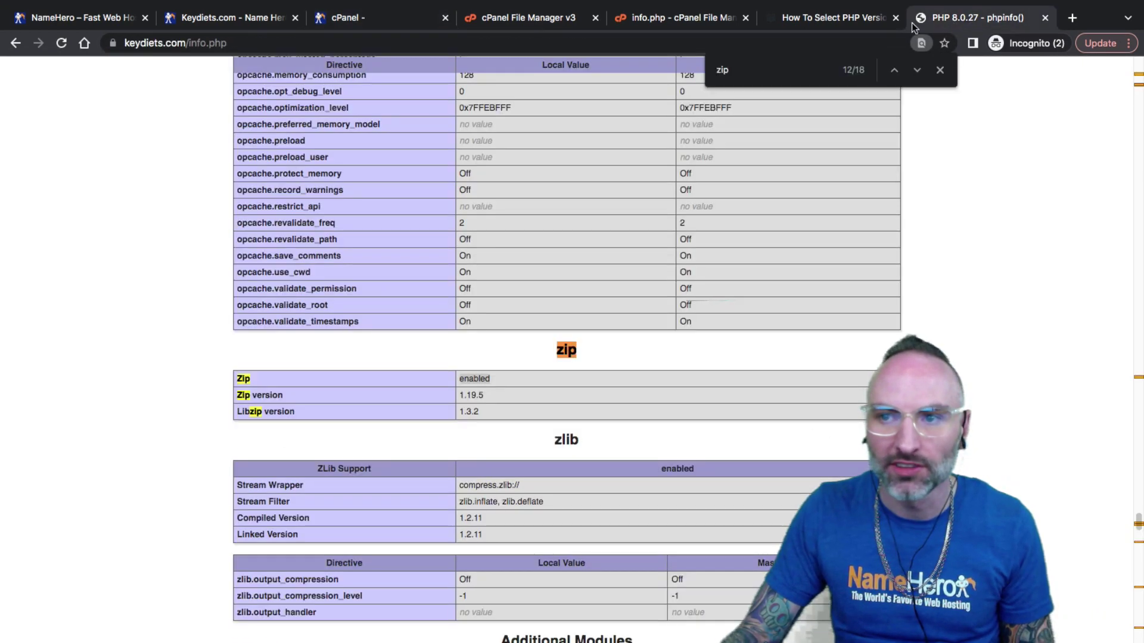
pyautogui.click(977, 17)
pyautogui.click(67, 42)
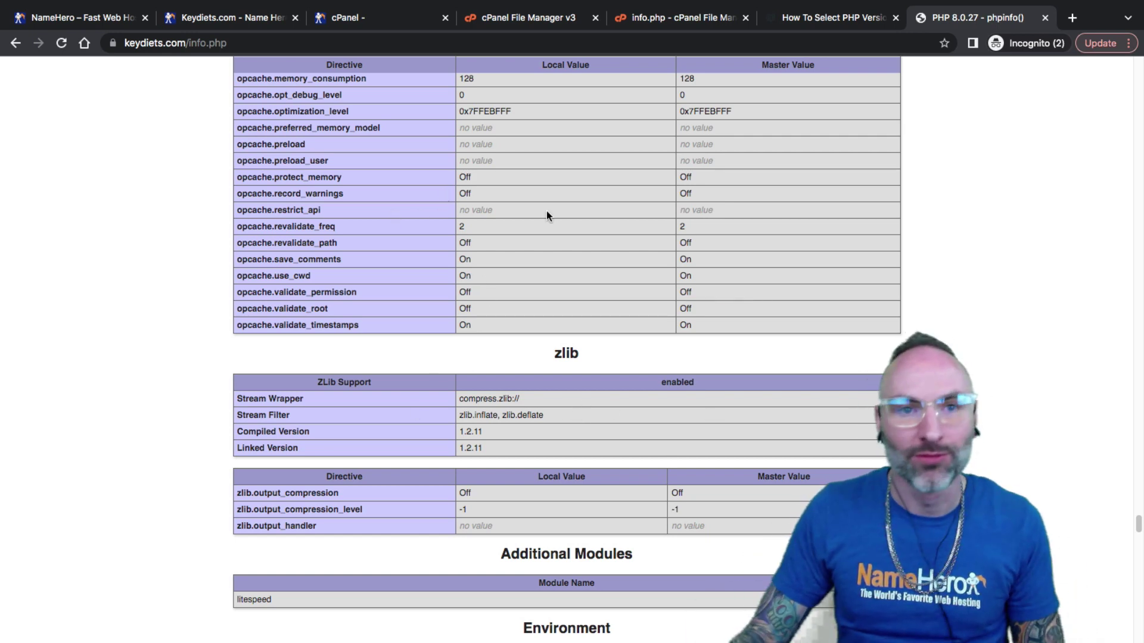
# Re-check zip and reload phpinfo to confirm it reports enabled again.
pyautogui.click(371, 17)
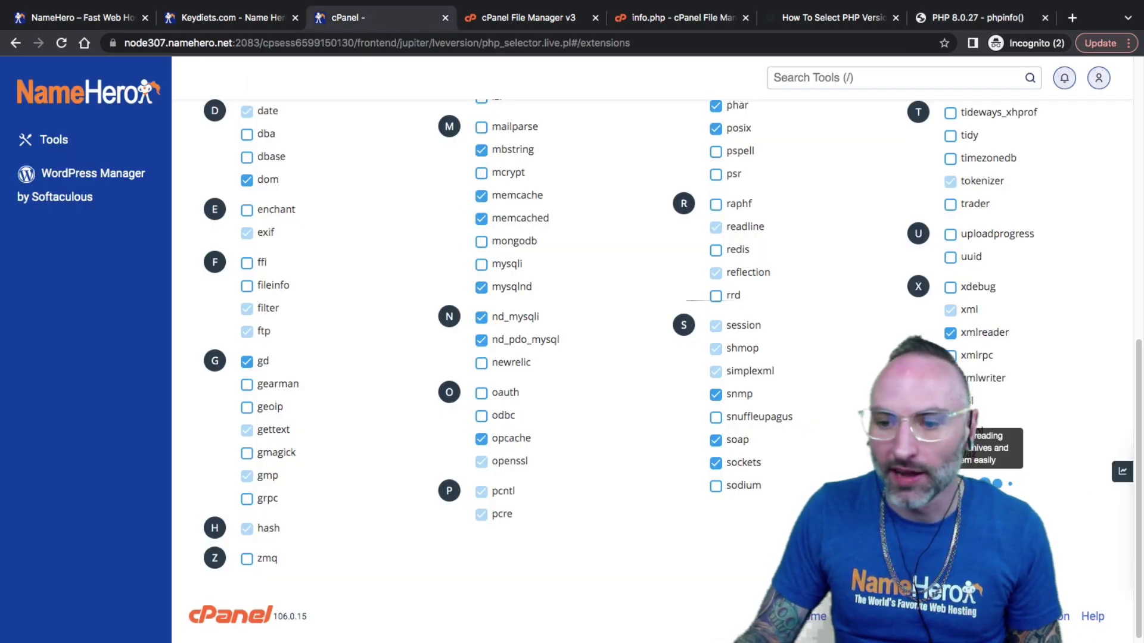
pyautogui.click(977, 17)
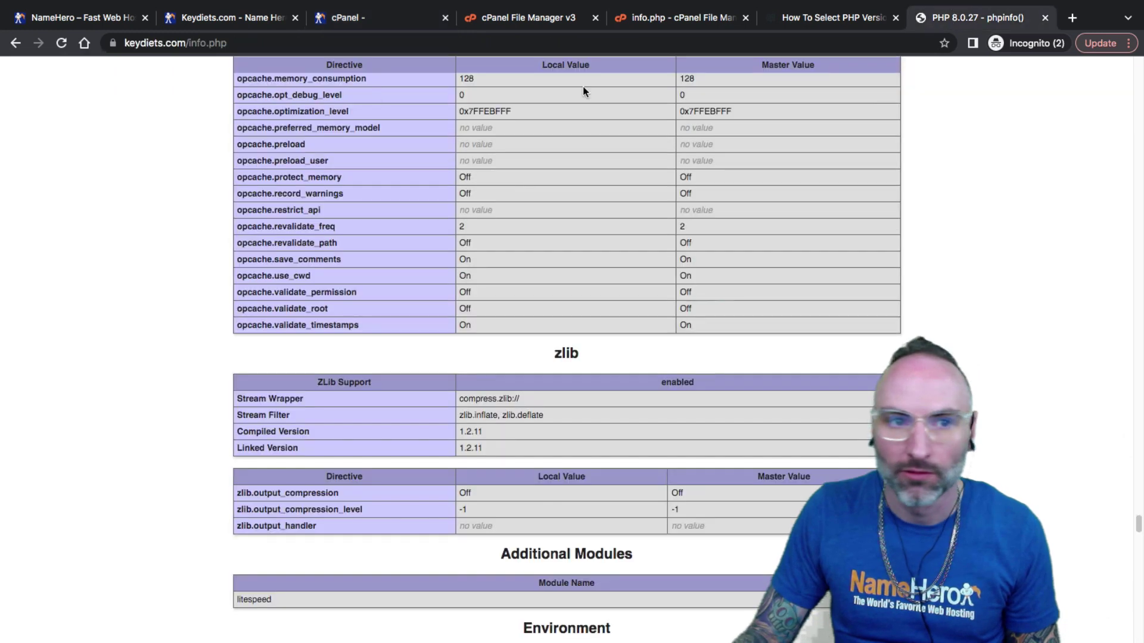
pyautogui.click(61, 43)
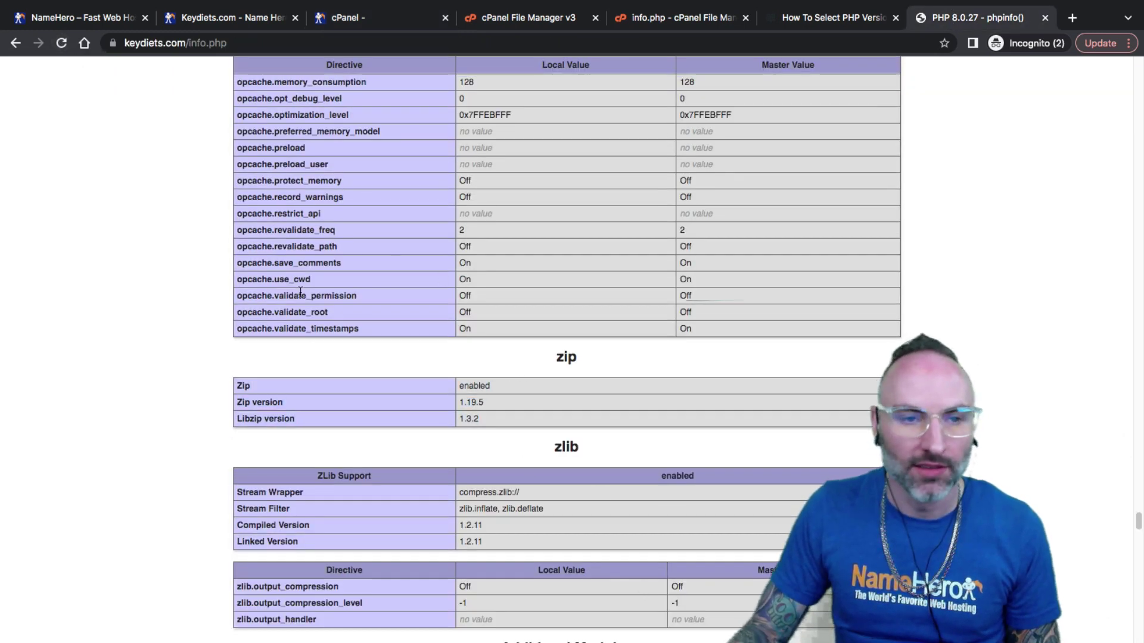
pyautogui.click(365, 18)
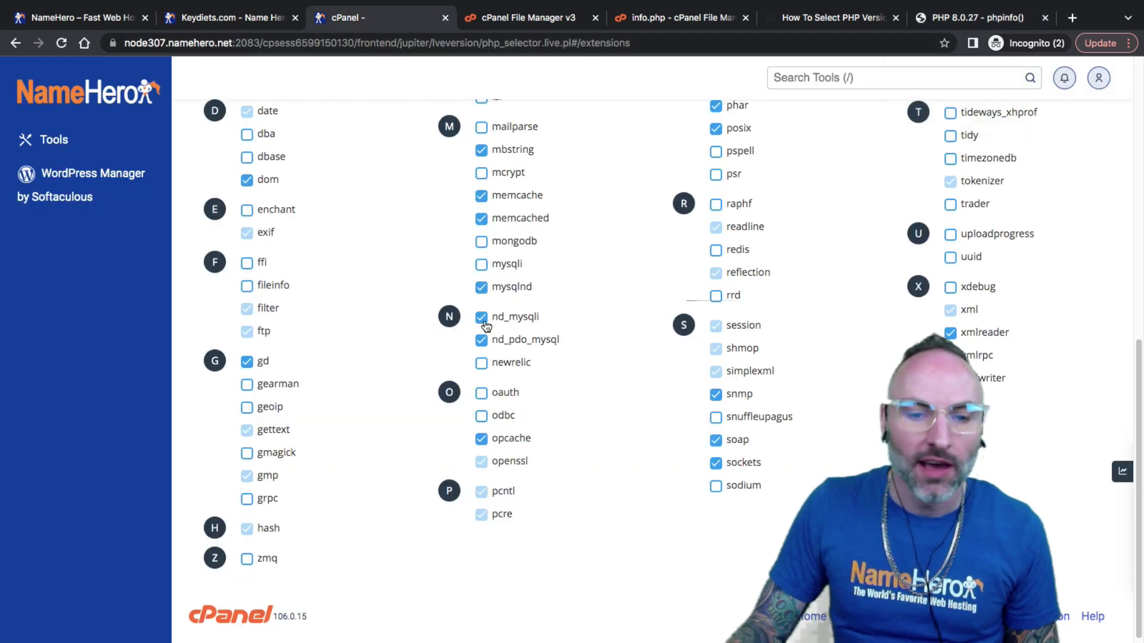
# Review the enabled PHP 8.0 extension checkboxes, then show Options with memory_limit 368M and post_max_size 64M.
pyautogui.scroll(2, 487, 330)
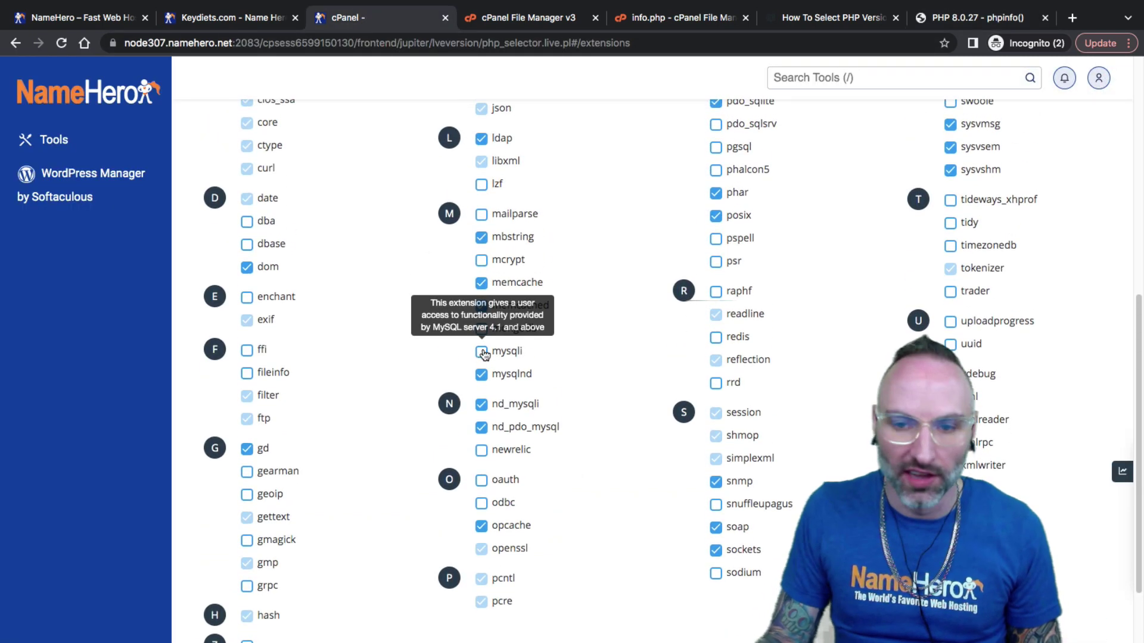
pyautogui.scroll(4, 459, 349)
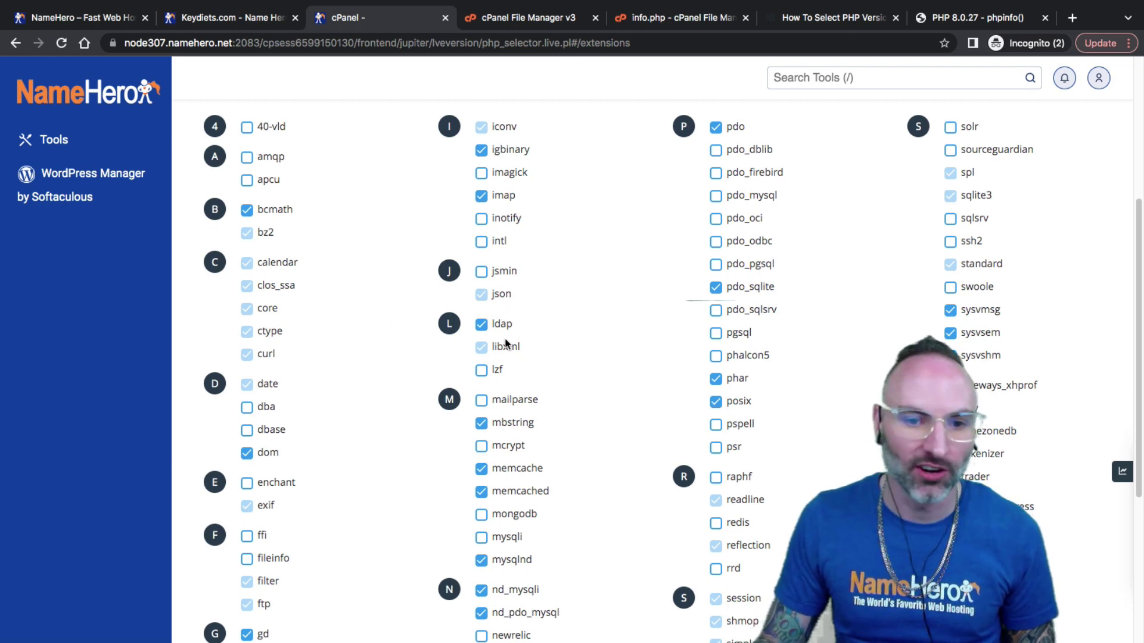
pyautogui.scroll(-1, 497, 381)
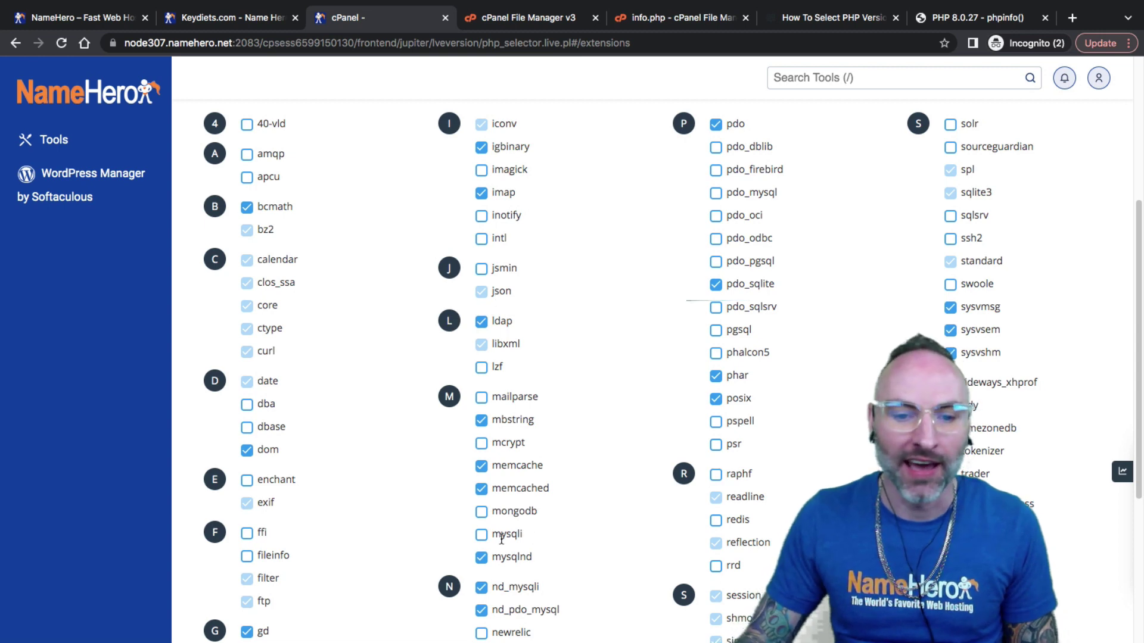
pyautogui.scroll(-1, 620, 541)
pyautogui.scroll(-5, 780, 481)
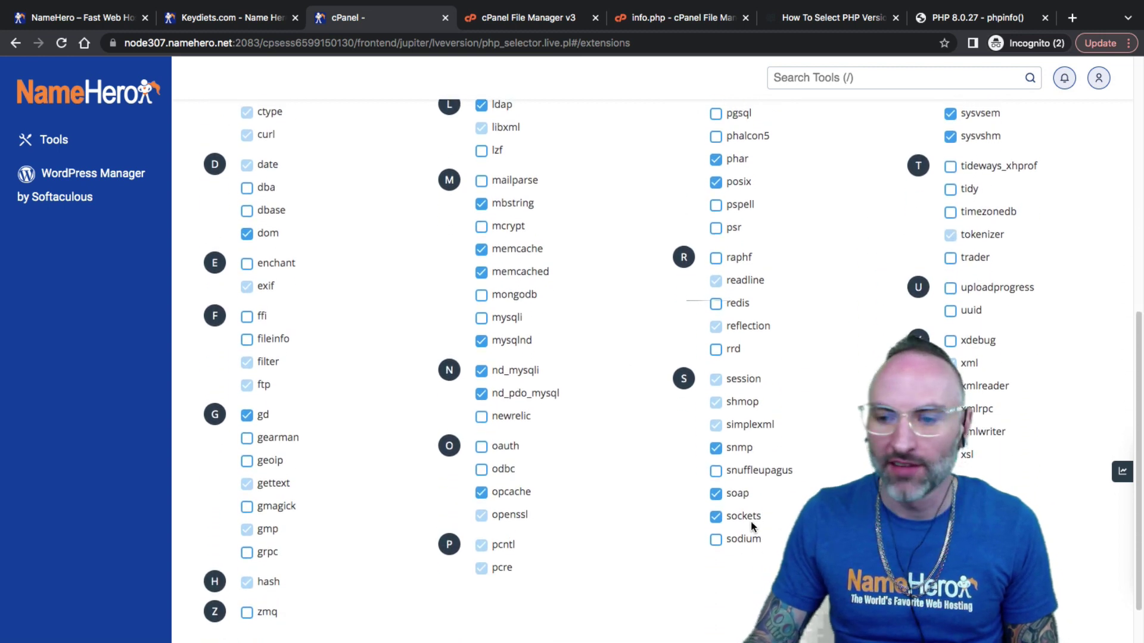
pyautogui.scroll(3, 780, 481)
pyautogui.scroll(3, 751, 520)
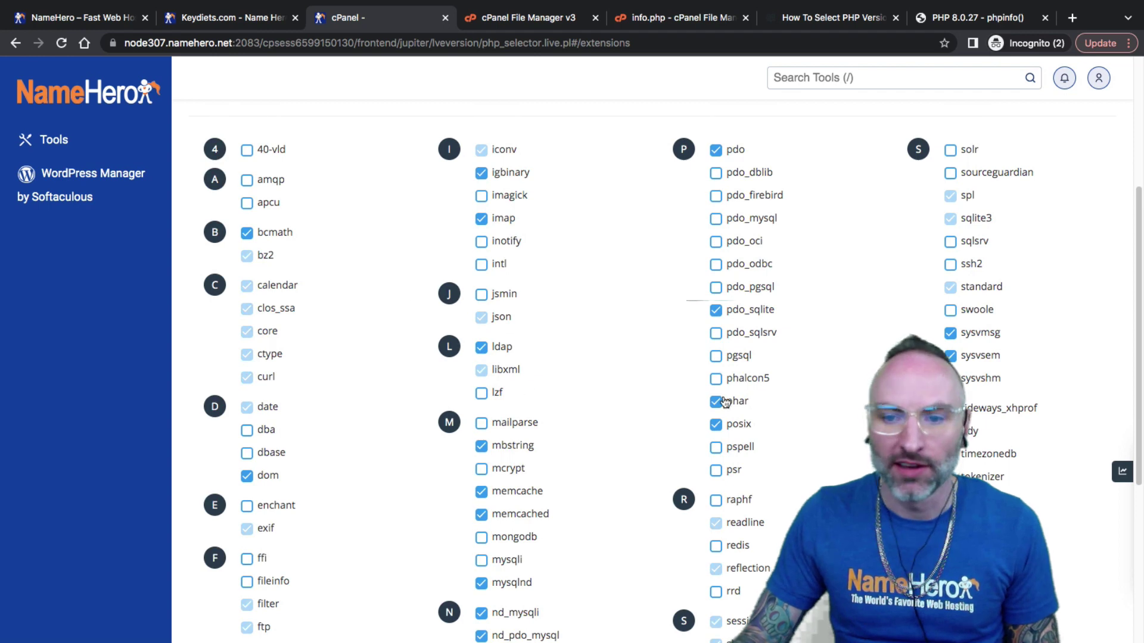
pyautogui.scroll(7, 669, 386)
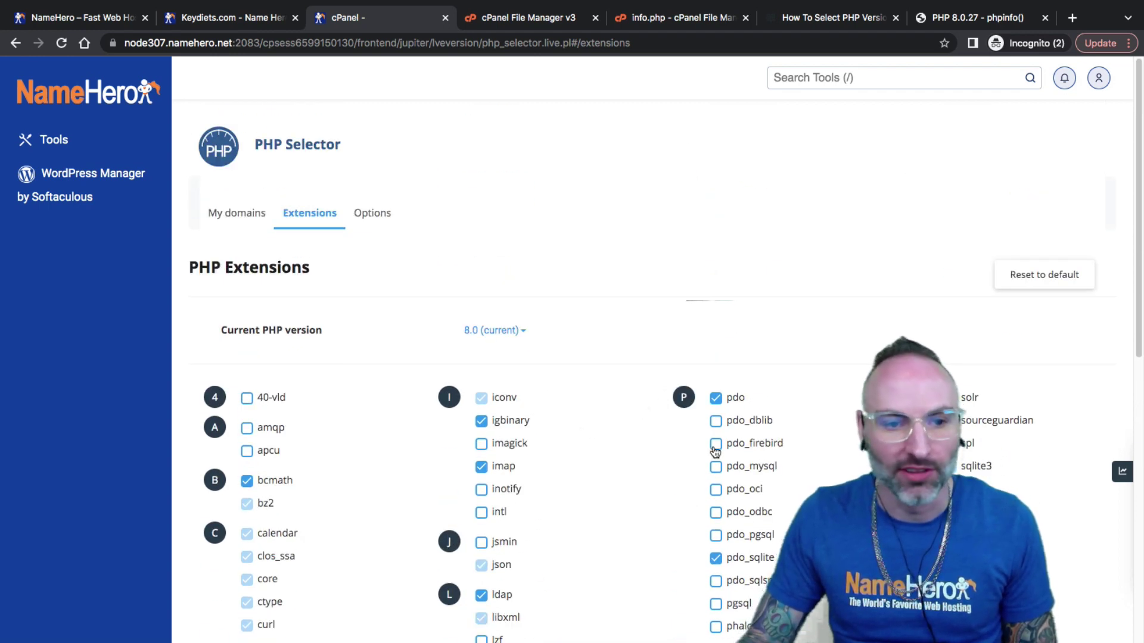
pyautogui.click(366, 218)
pyautogui.scroll(-3, 474, 251)
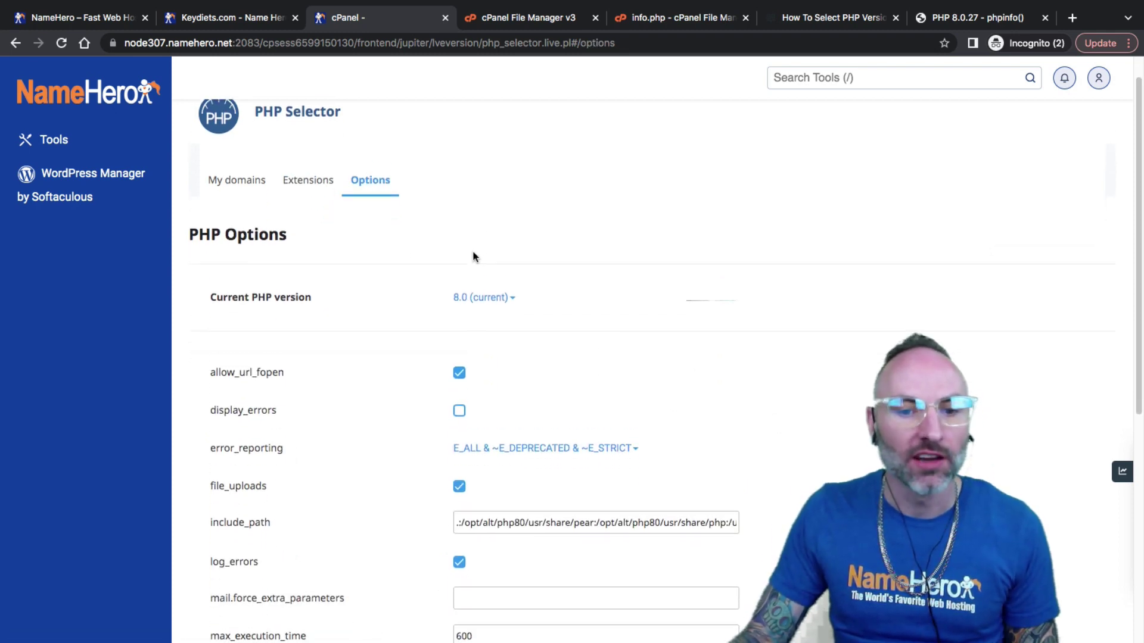
# Change upload_max_filesize from 64M to 128M in the PHP 8.0 Options.
pyautogui.scroll(-4, 471, 252)
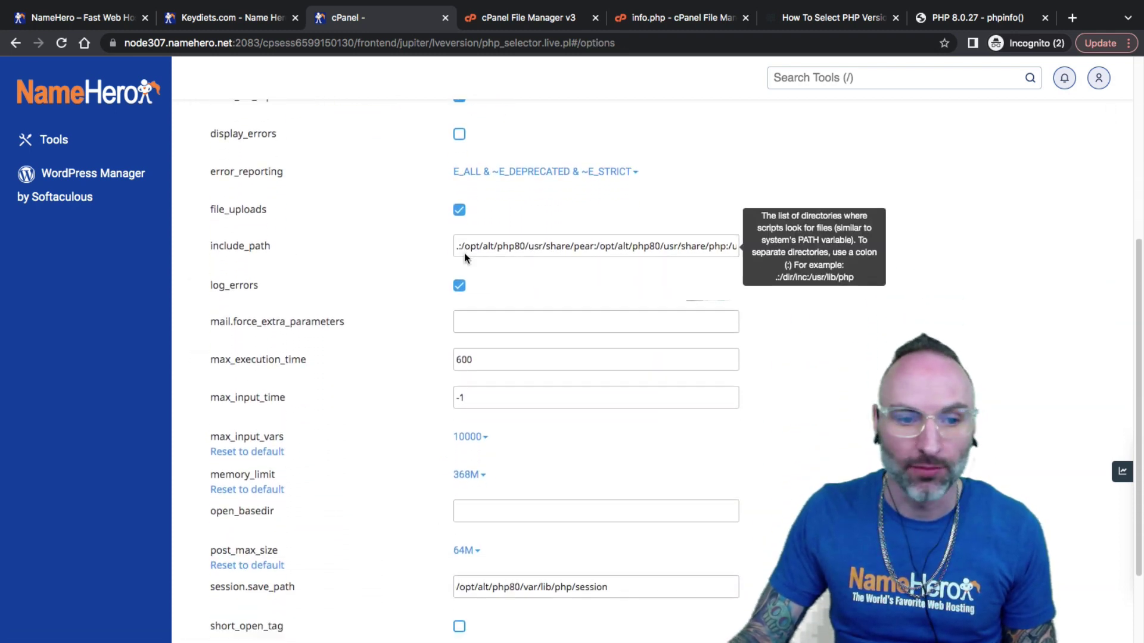
pyautogui.scroll(-1, 466, 252)
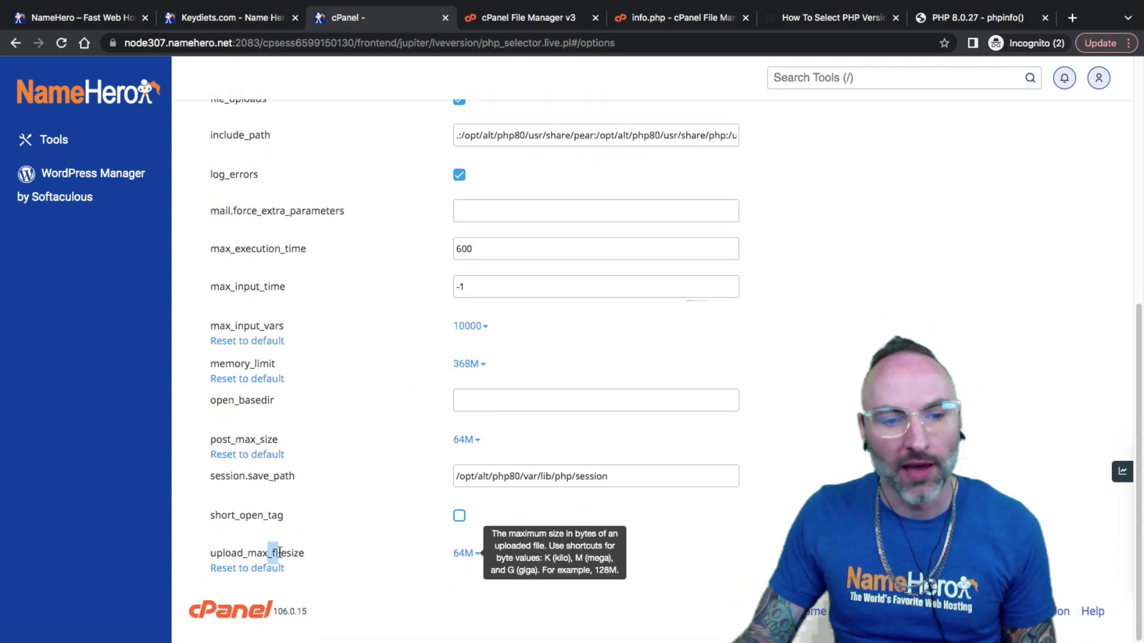
pyautogui.click(457, 559)
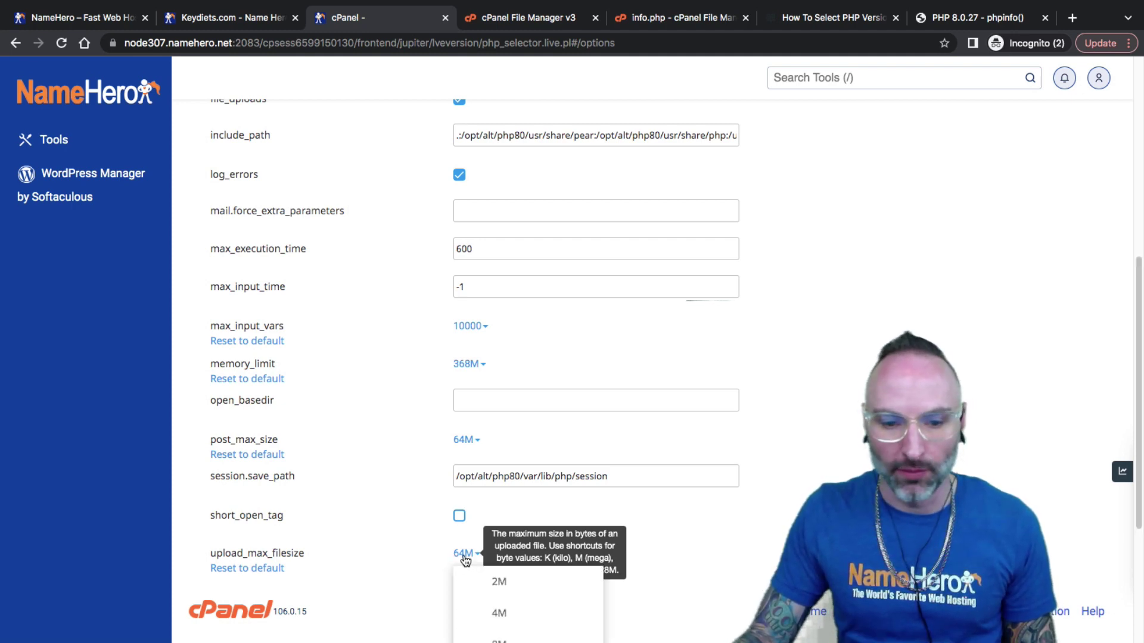
pyautogui.scroll(-5, 461, 559)
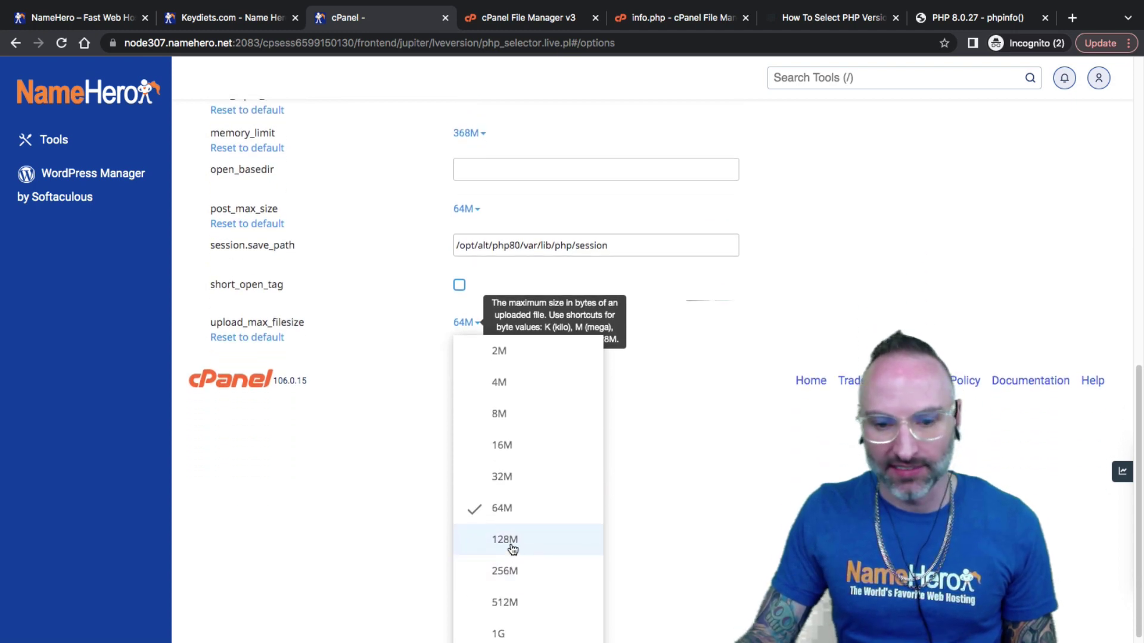
pyautogui.click(480, 537)
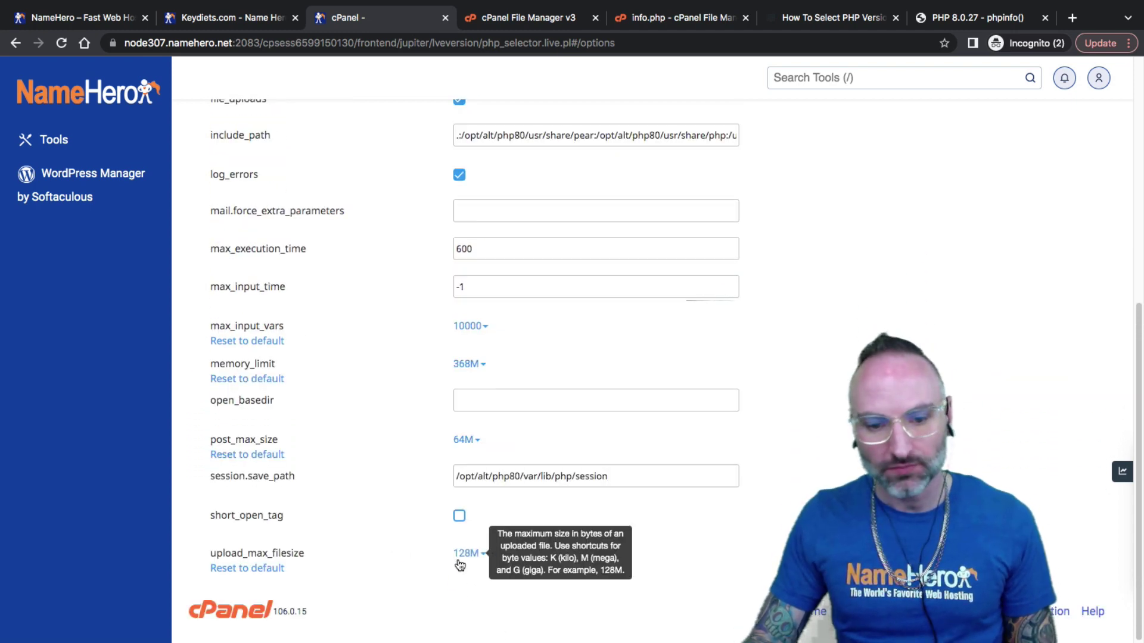
# Find upload_max_filesize on the reloaded phpinfo page and confirm it reads 128M.
pyautogui.click(956, 25)
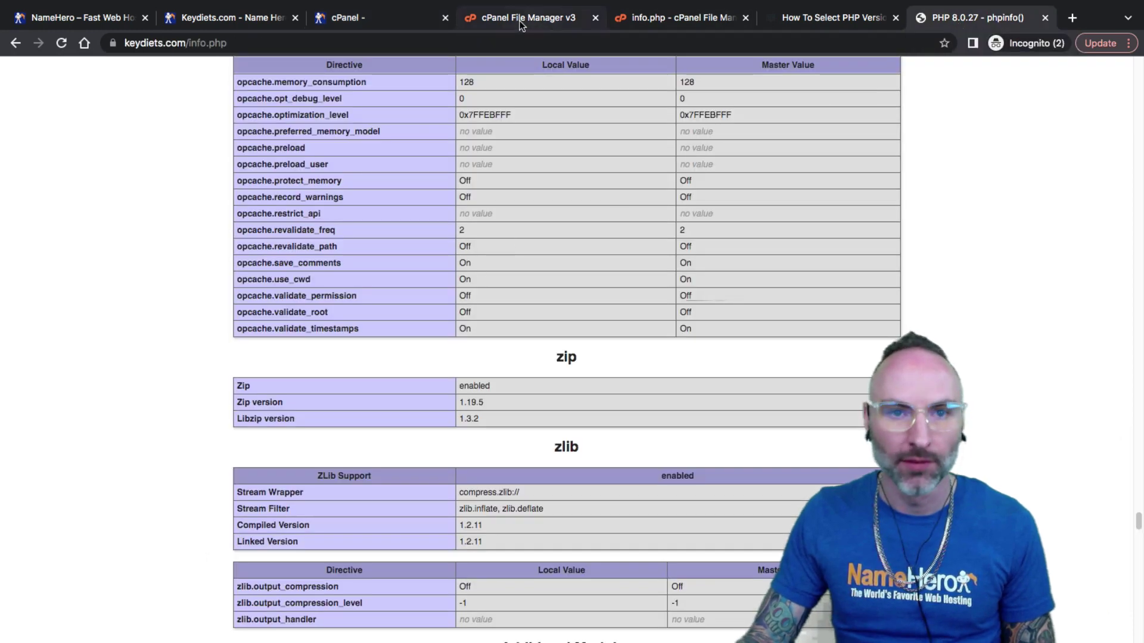
pyautogui.click(492, 27)
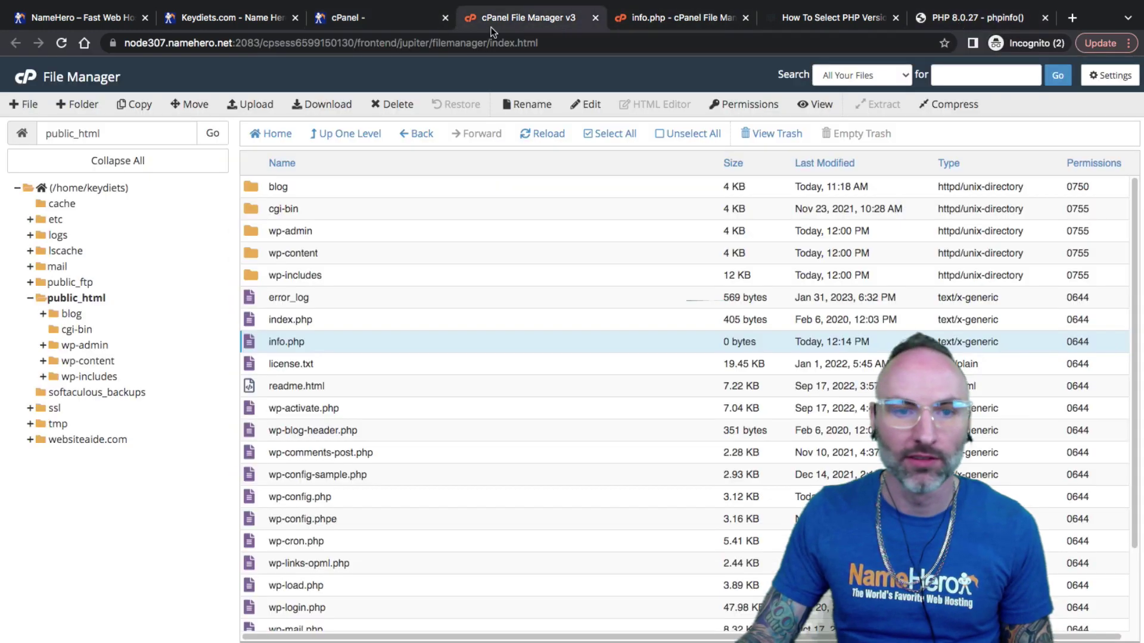
pyautogui.click(346, 20)
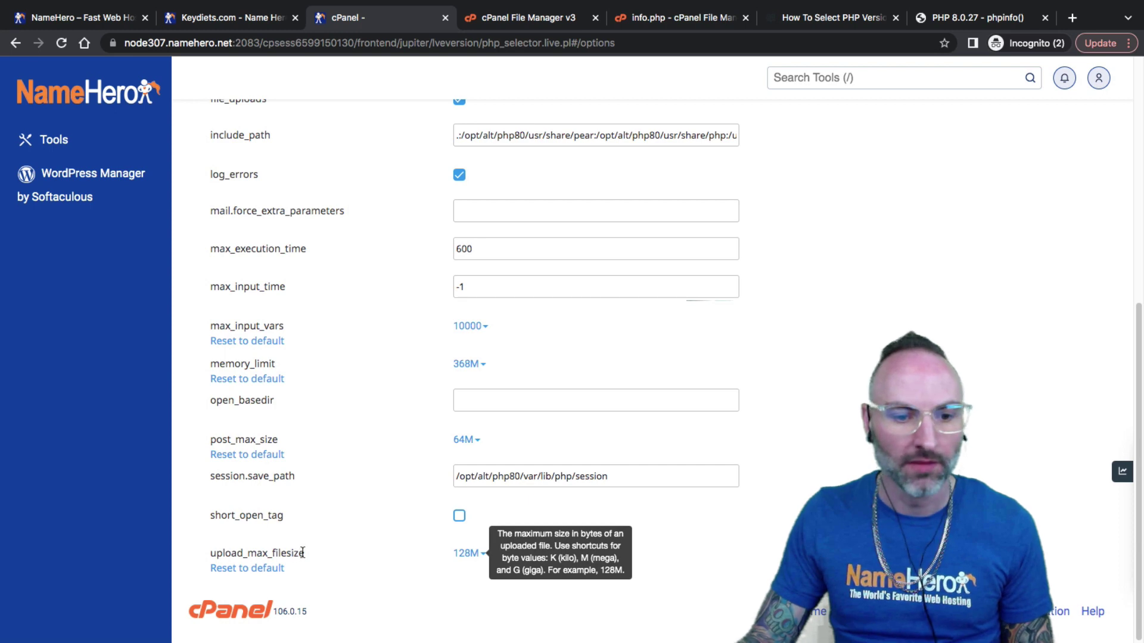
pyautogui.moveTo(303, 552); pyautogui.dragTo(208, 555)
pyautogui.press('super+c')
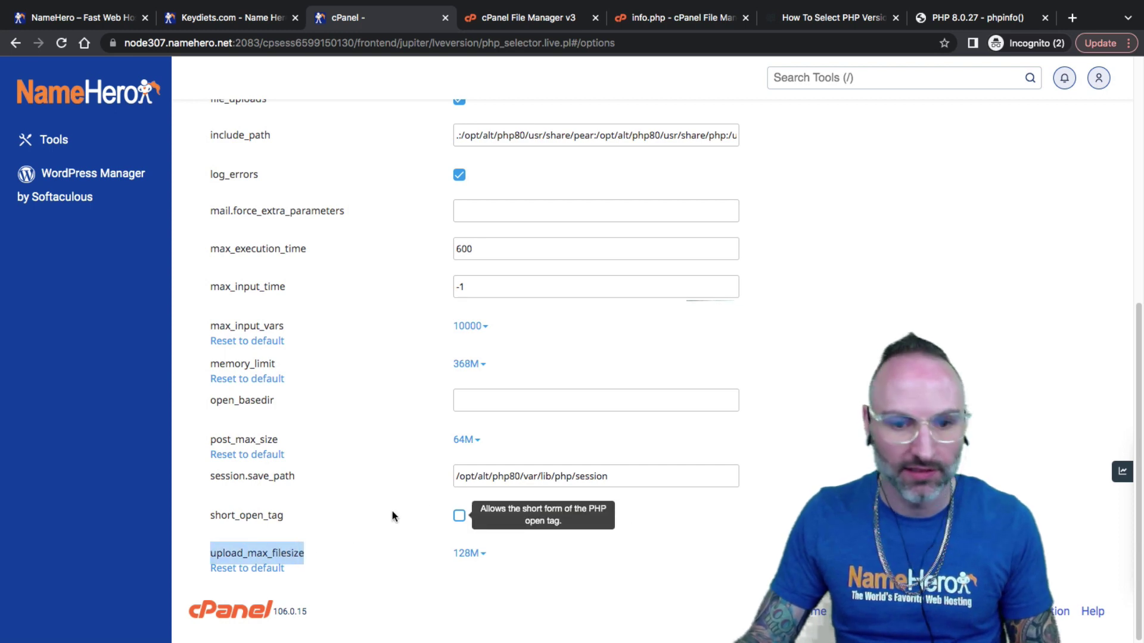
pyautogui.click(978, 15)
pyautogui.press('super+f')
pyautogui.press('super+v')
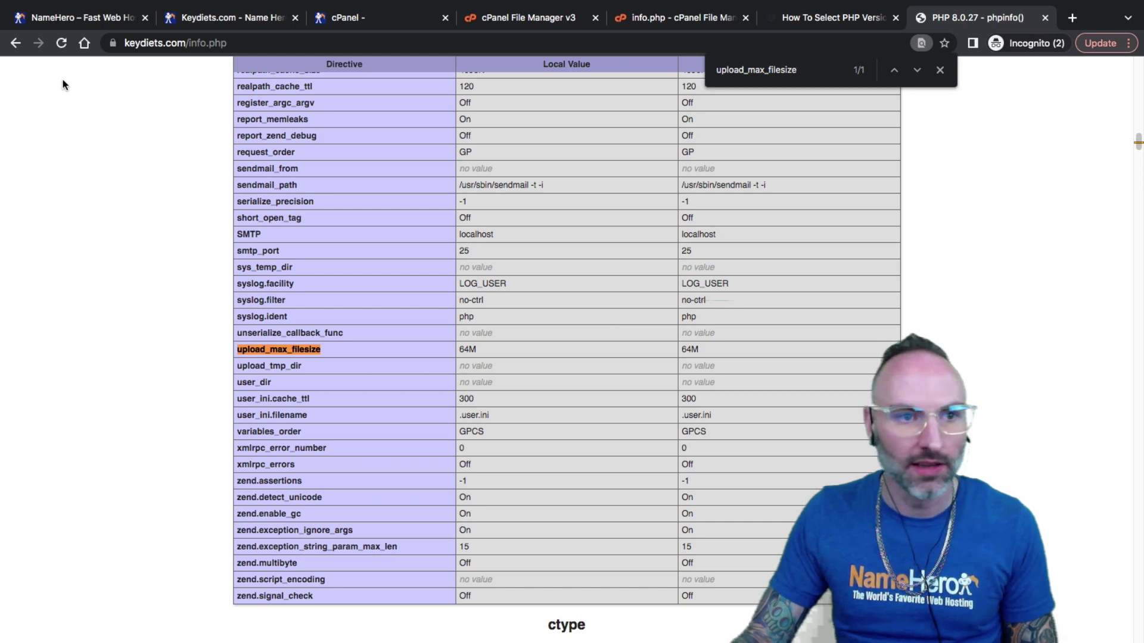
pyautogui.click(61, 44)
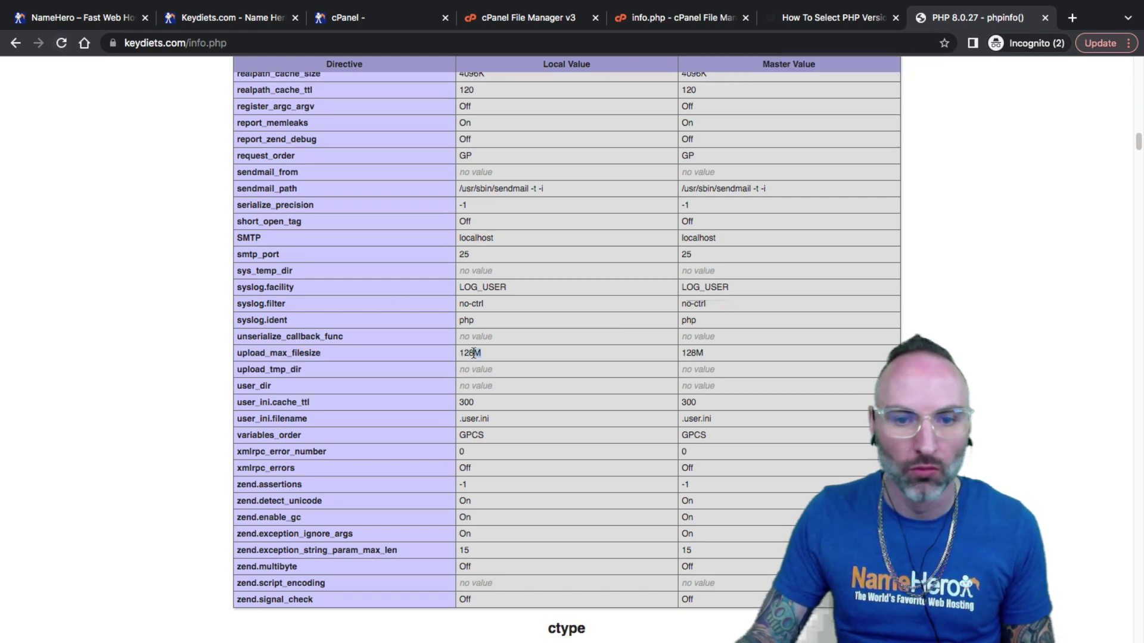
pyautogui.moveTo(467, 351); pyautogui.dragTo(458, 353)
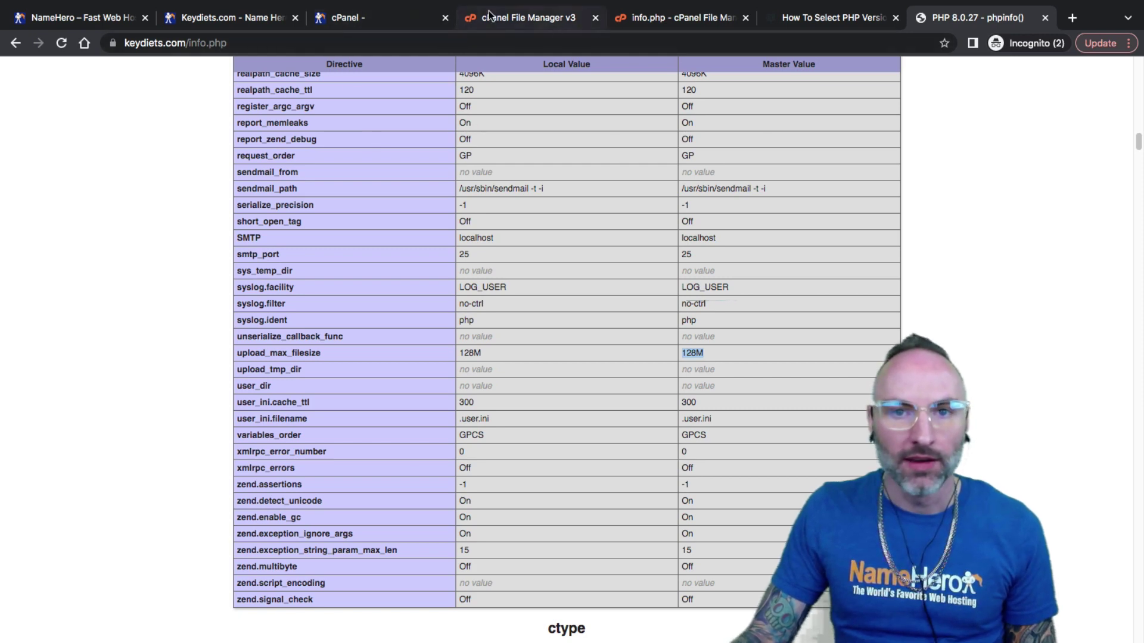
pyautogui.click(388, 24)
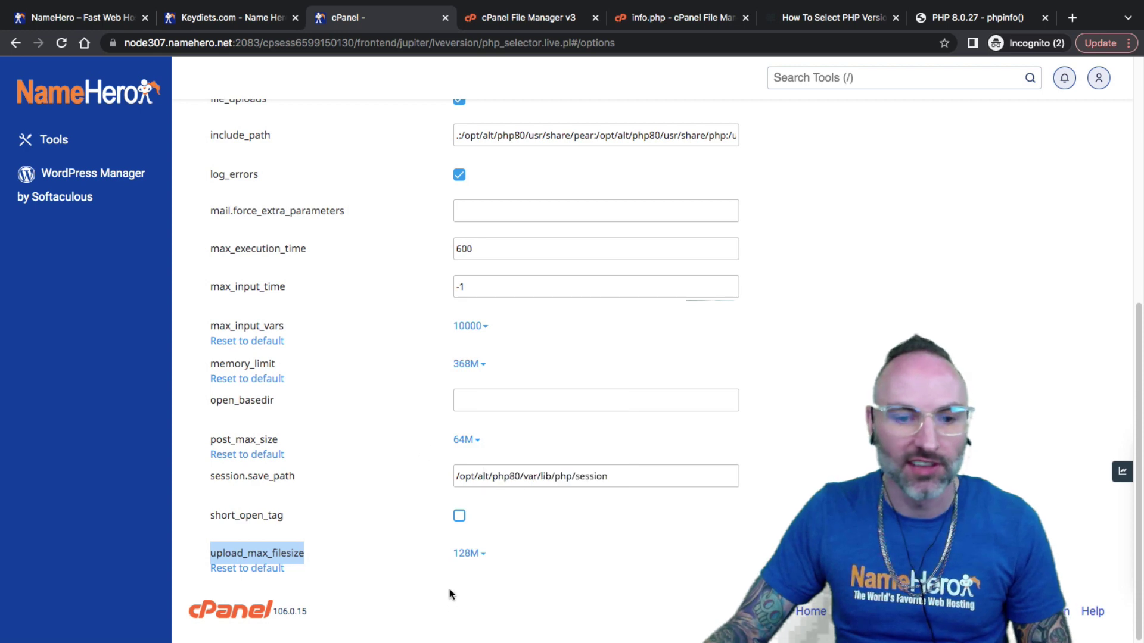
pyautogui.moveTo(478, 560)
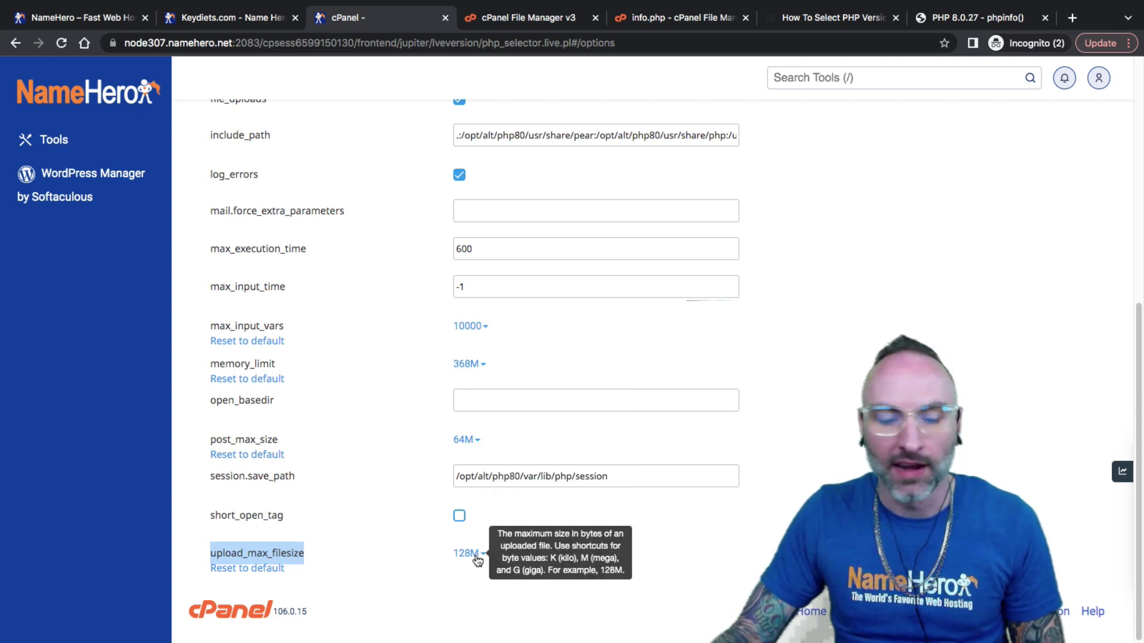
pyautogui.click(821, 18)
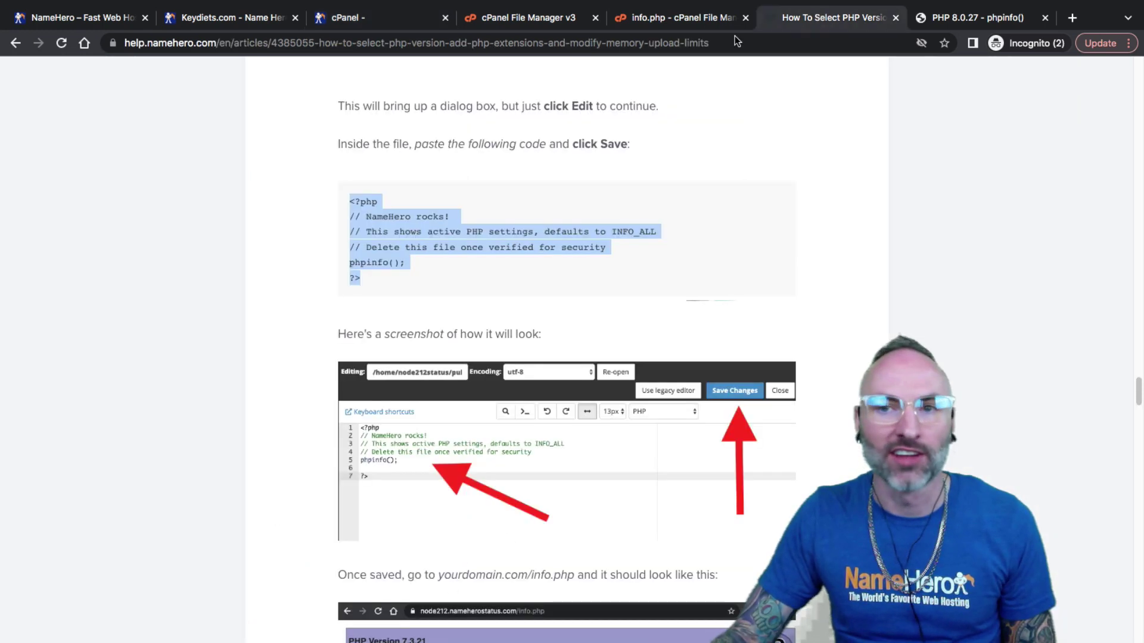
pyautogui.click(983, 18)
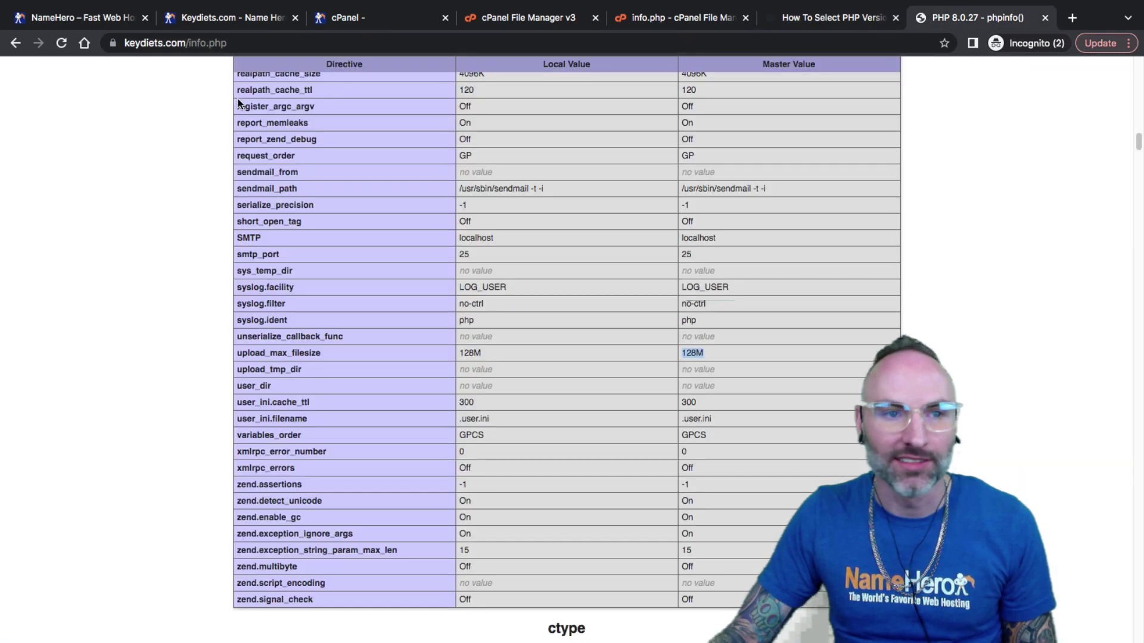
pyautogui.click(193, 42)
pyautogui.click(234, 44)
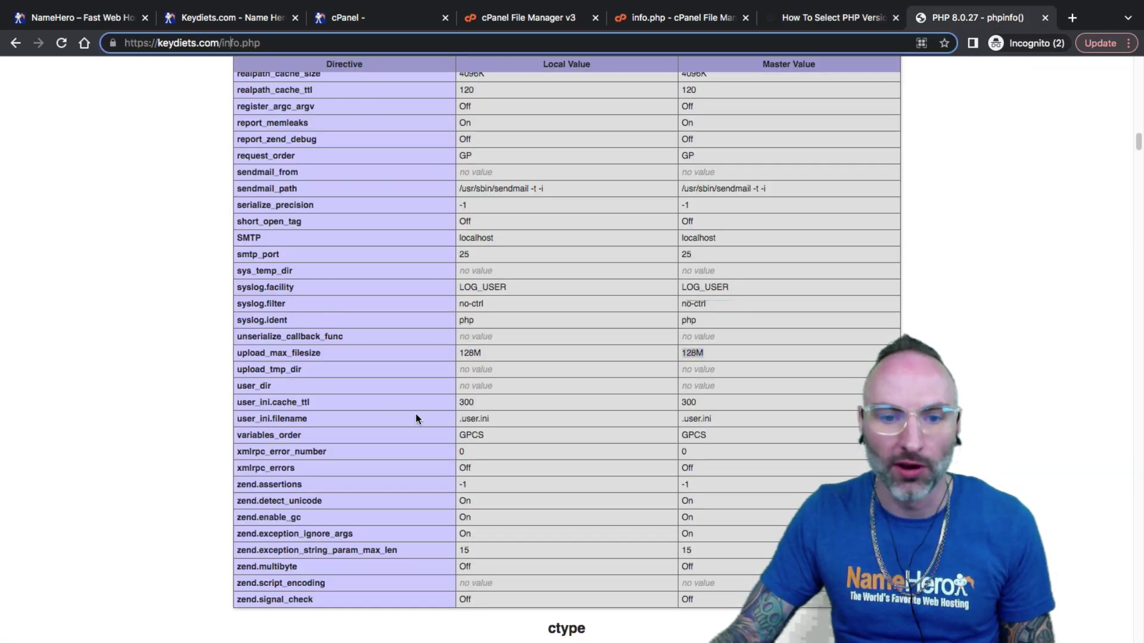
pyautogui.click(517, 419)
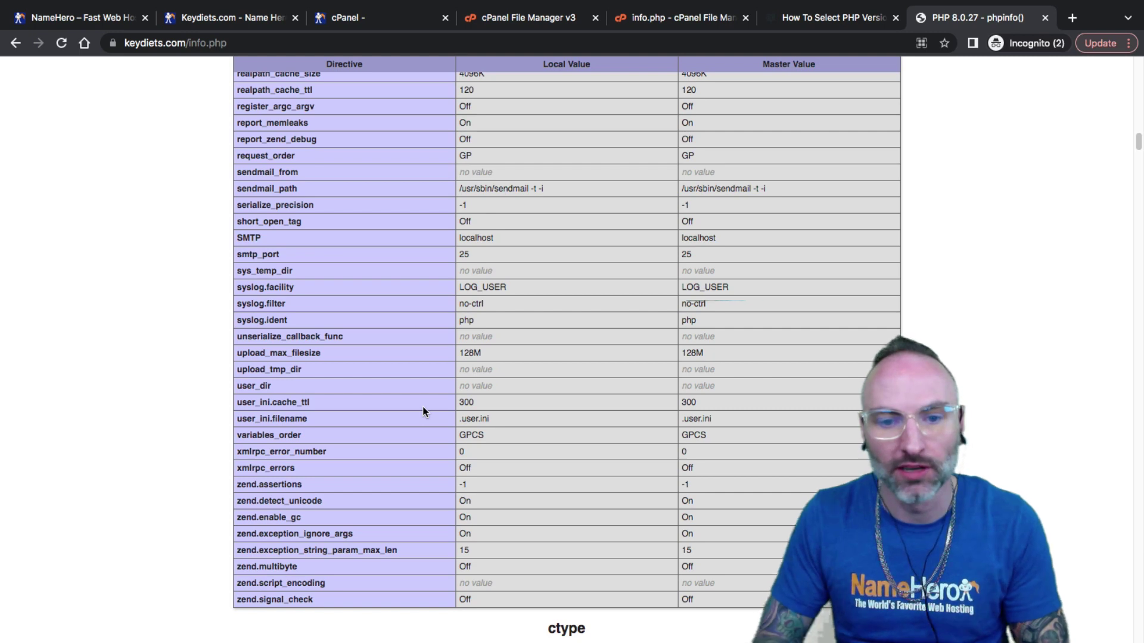
# Close the info.php editor and delete info.php from public_html.
pyautogui.click(679, 22)
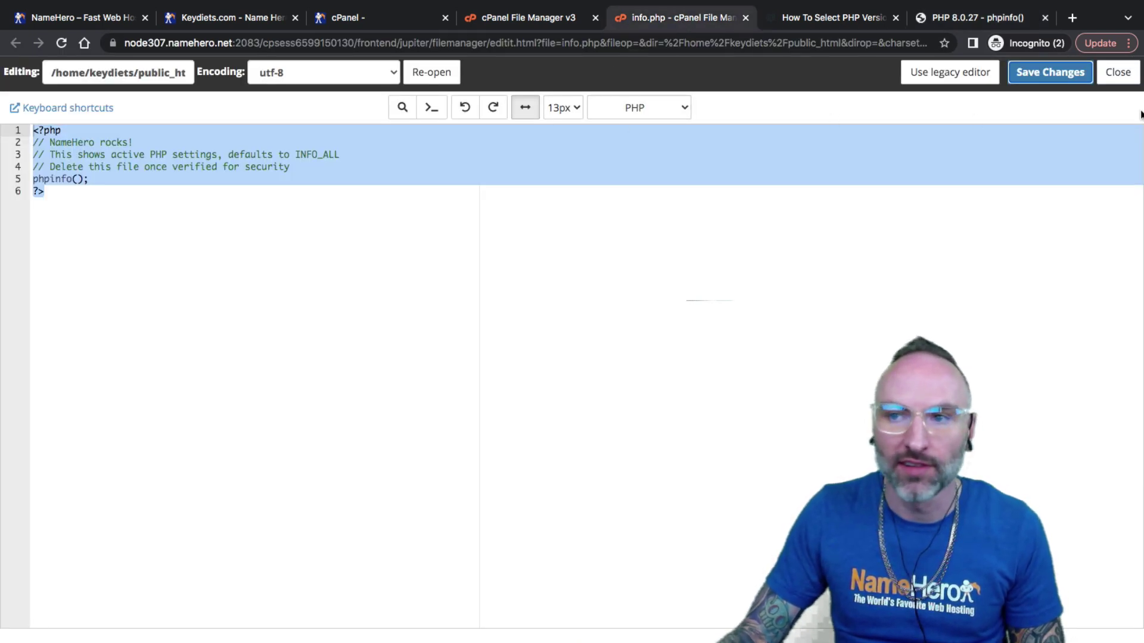
pyautogui.click(1117, 72)
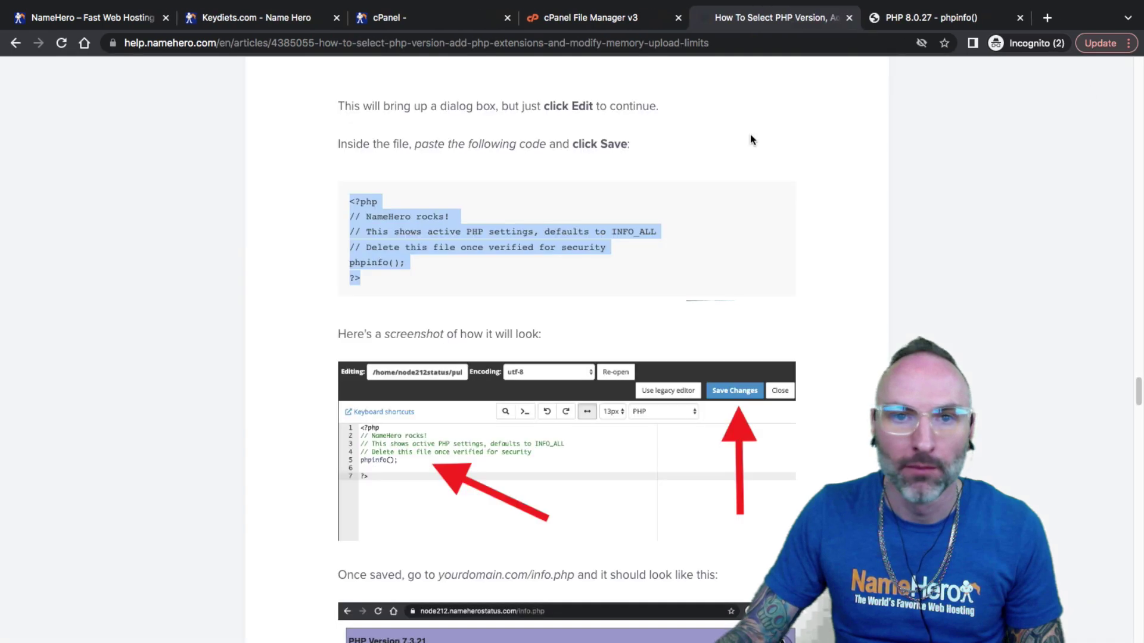
pyautogui.click(613, 22)
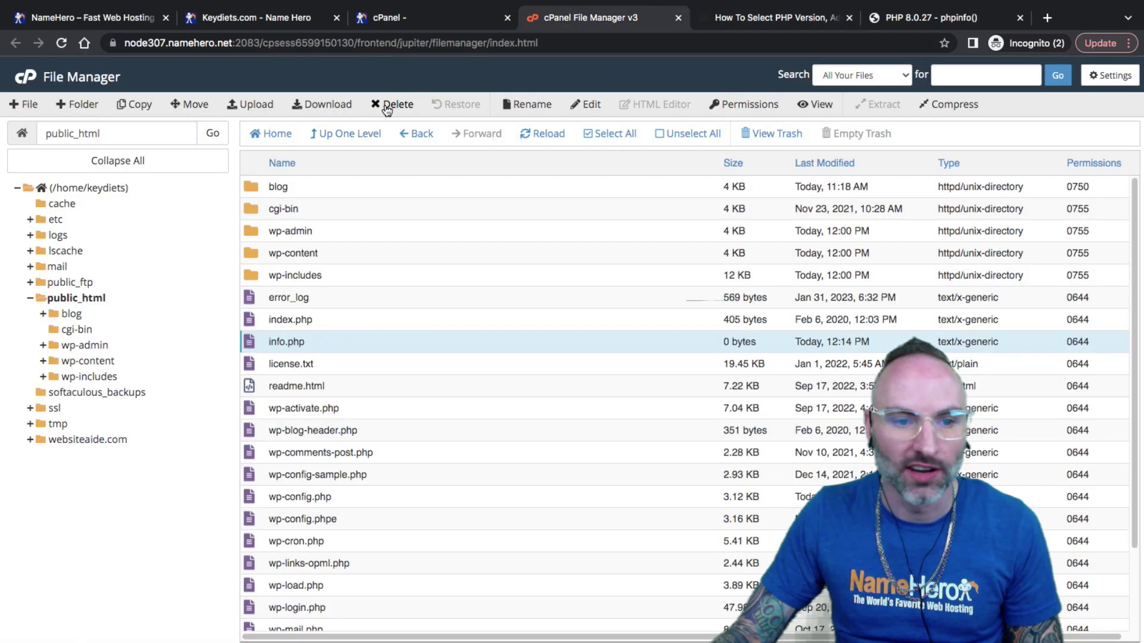
pyautogui.click(391, 105)
pyautogui.click(730, 395)
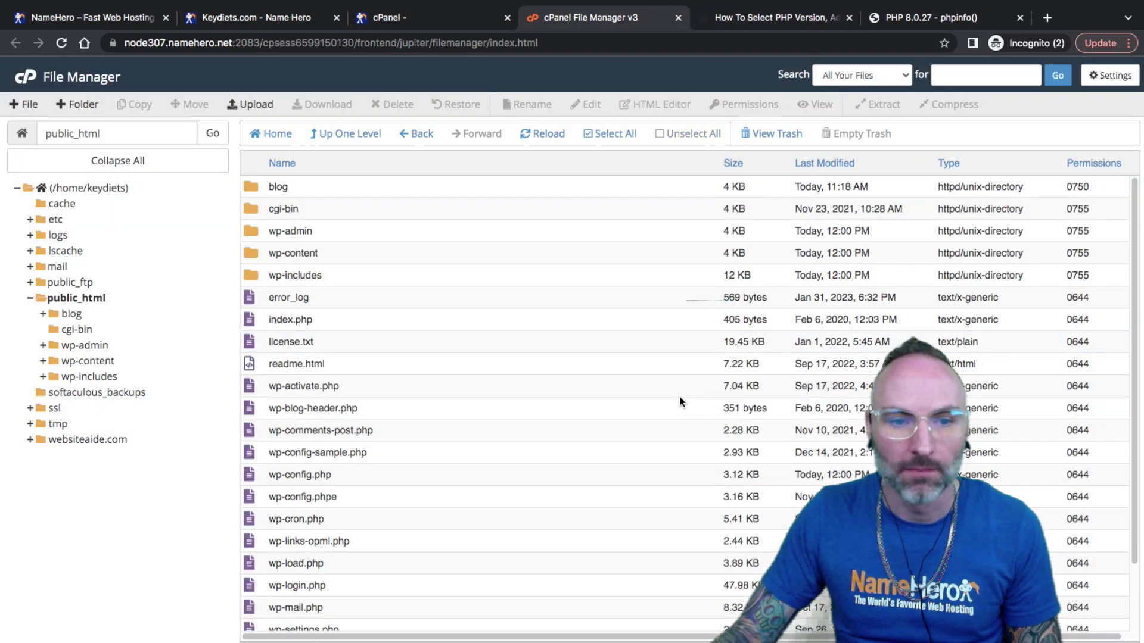
# Reload keydiets.com/info.php to confirm the 404 page, then return to the My Blog homepage.
pyautogui.click(911, 21)
pyautogui.click(62, 43)
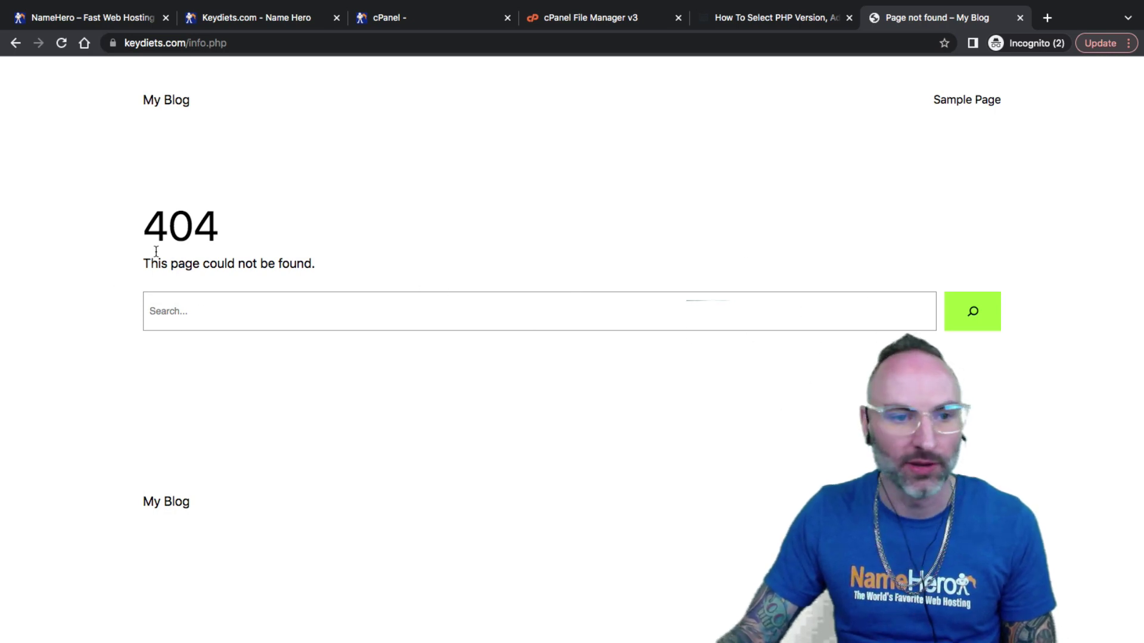
pyautogui.moveTo(169, 236); pyautogui.dragTo(189, 227)
pyautogui.click(222, 230)
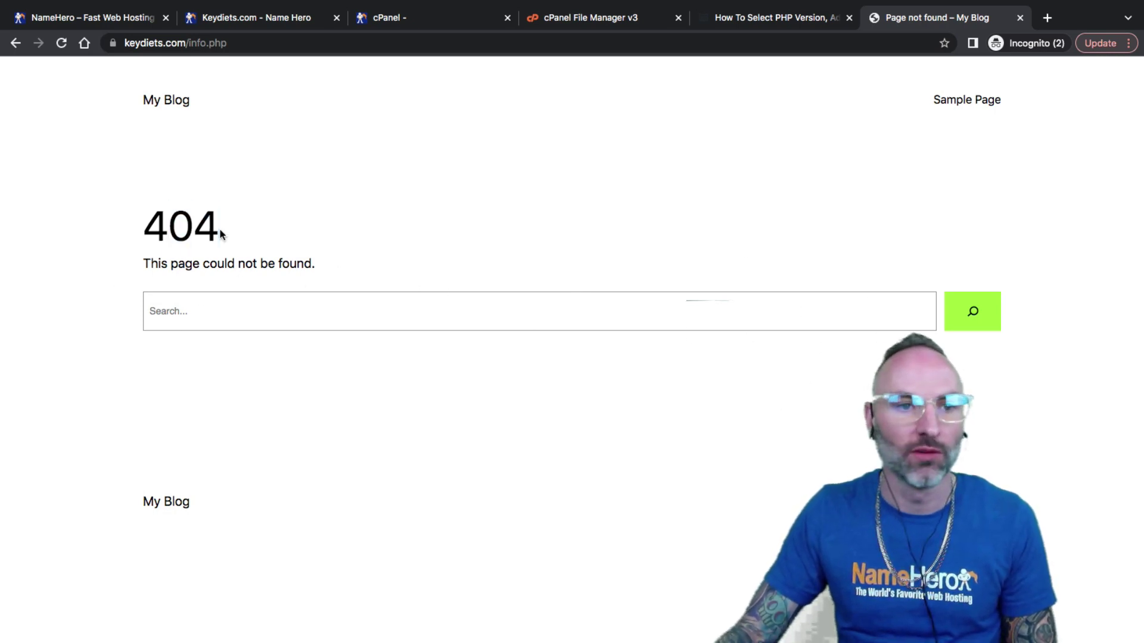
pyautogui.click(178, 102)
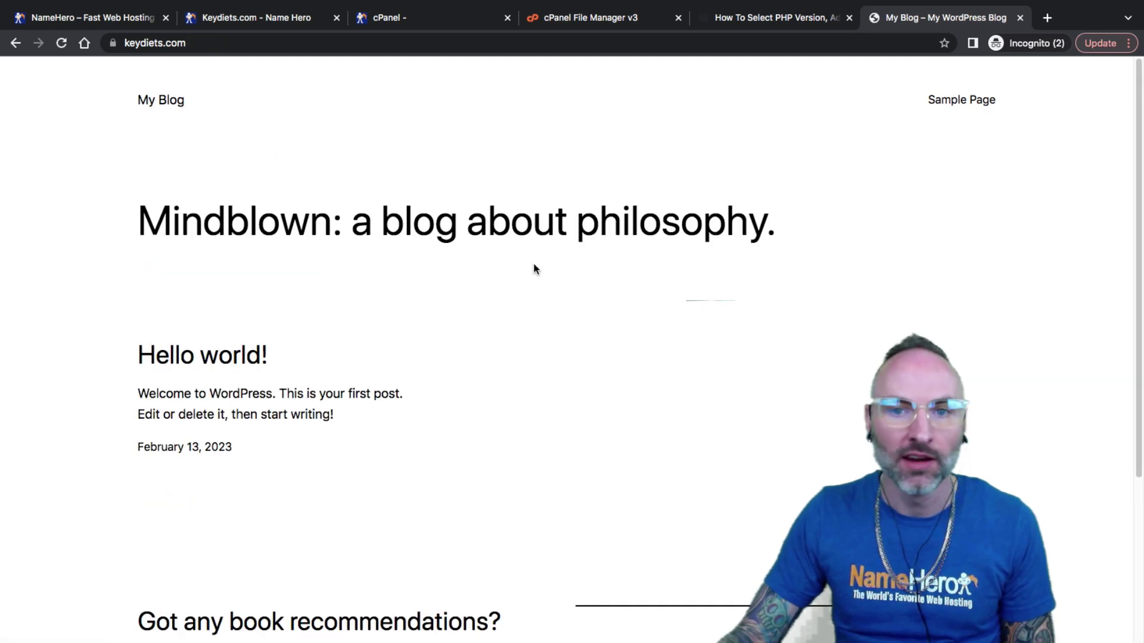
pyautogui.moveTo(565, 247); pyautogui.dragTo(309, 247)
pyautogui.moveTo(171, 248); pyautogui.dragTo(311, 249)
pyautogui.click(318, 249)
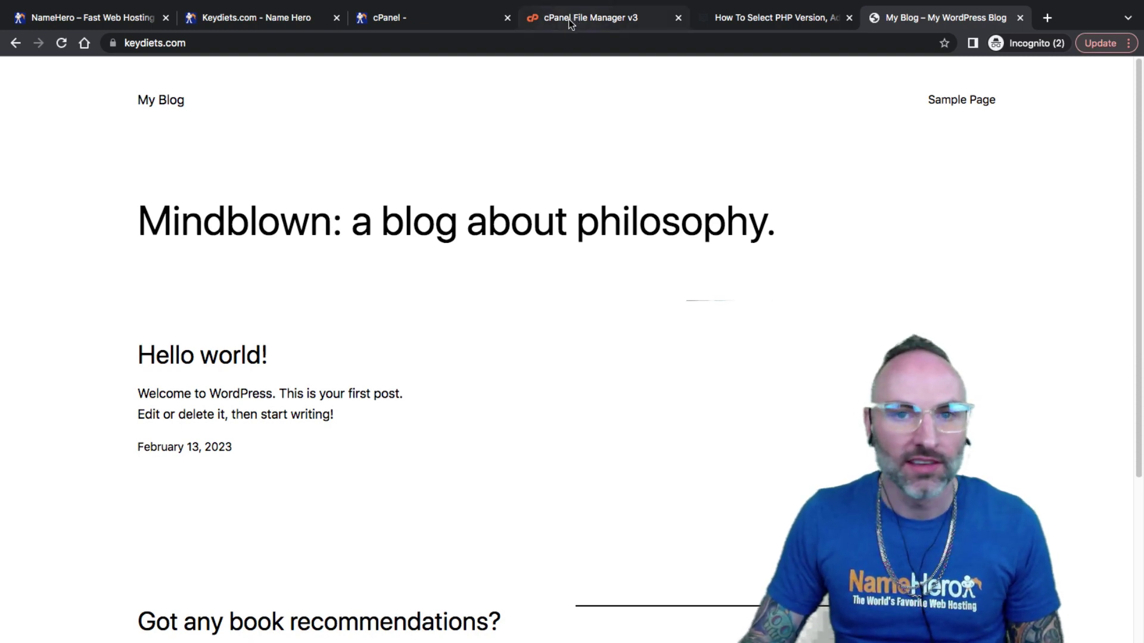
# Review the My domains list, confirming PHP 8.0 is current and all three domains run alt-php80.
pyautogui.click(406, 24)
pyautogui.scroll(7, 429, 322)
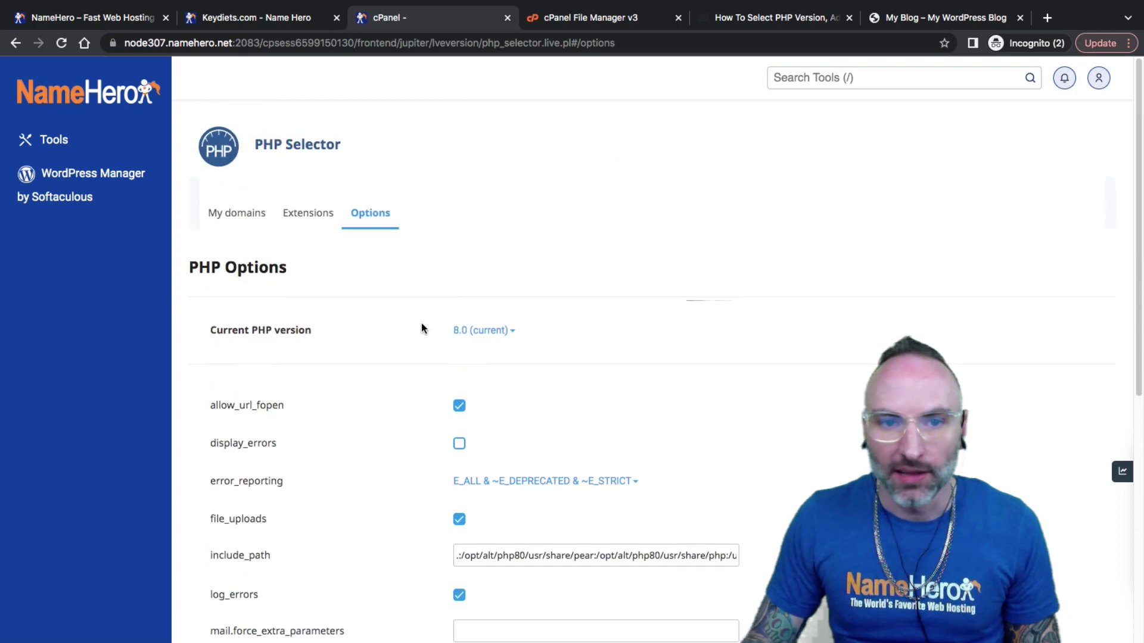
pyautogui.click(226, 222)
pyautogui.scroll(-3, 499, 402)
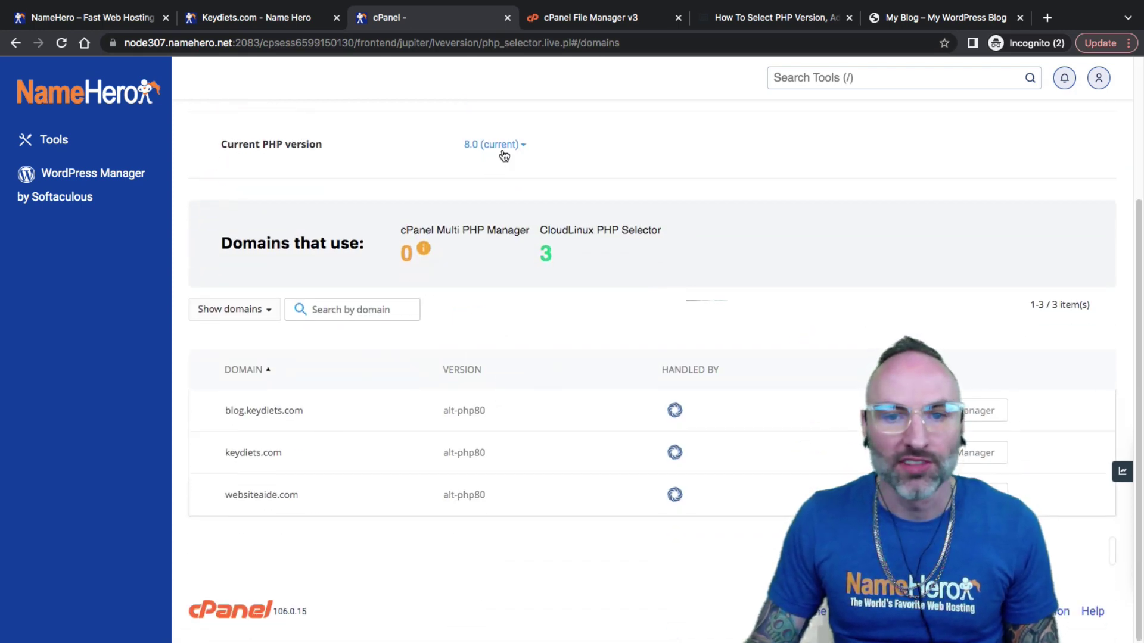
pyautogui.click(498, 145)
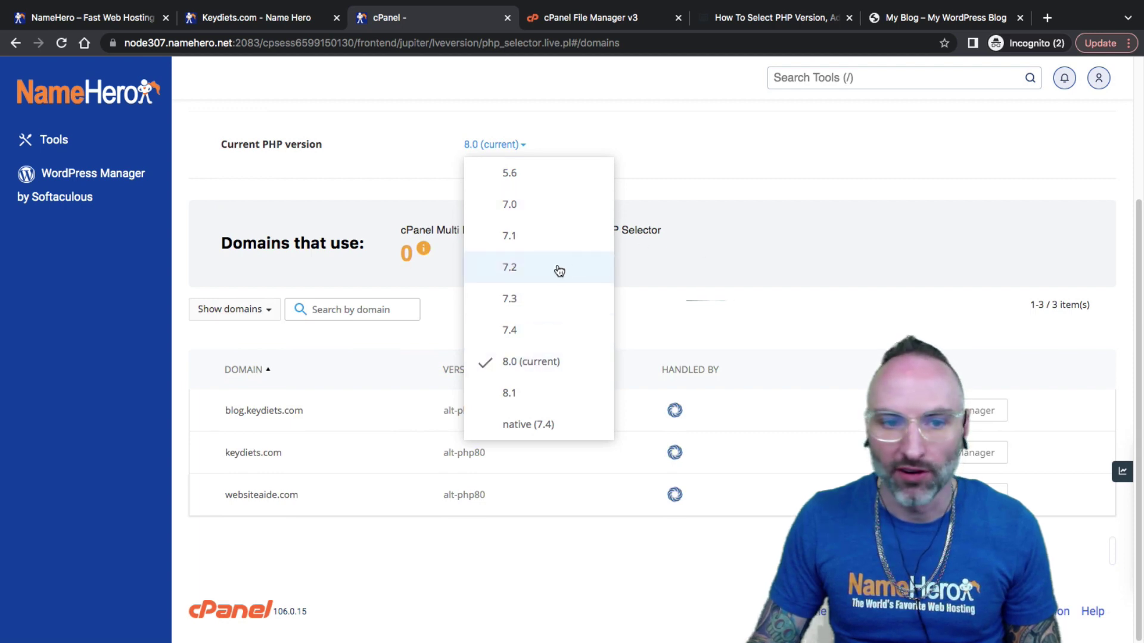
pyautogui.click(742, 274)
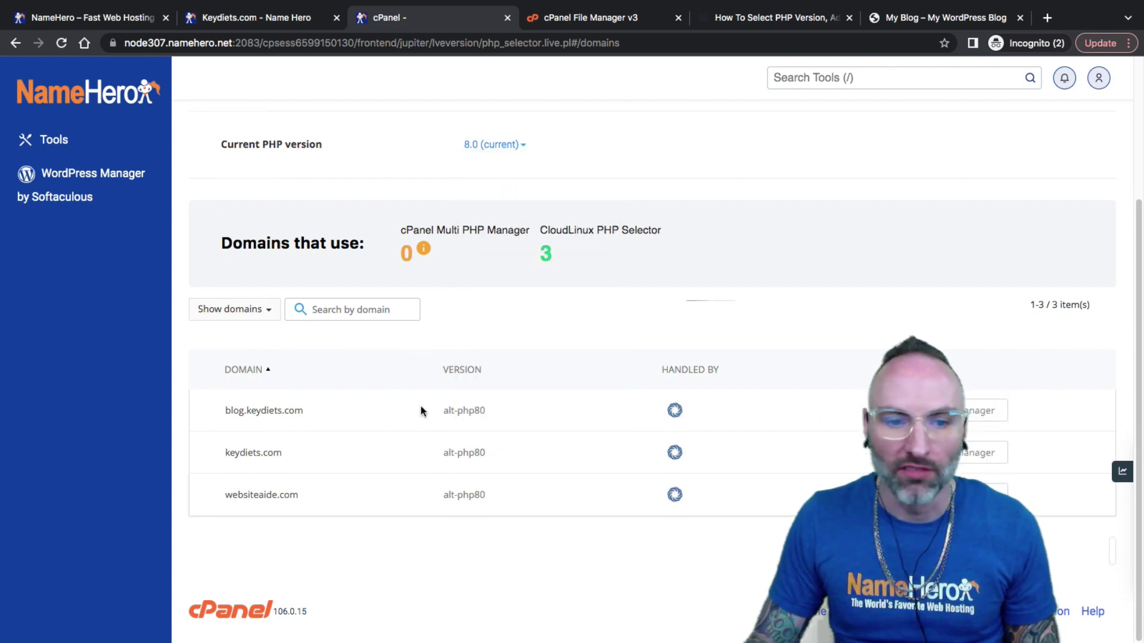
pyautogui.moveTo(464, 452)
pyautogui.mouseDown()
pyautogui.moveTo(490, 453)
pyautogui.moveTo(451, 448)
pyautogui.mouseUp()
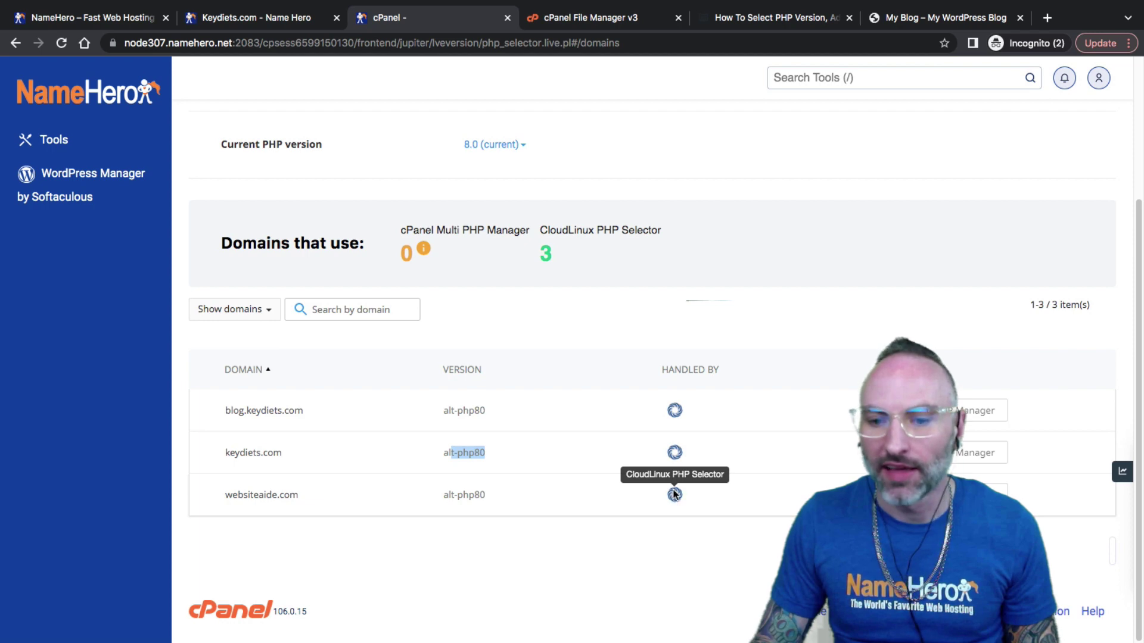
pyautogui.scroll(4, 575, 398)
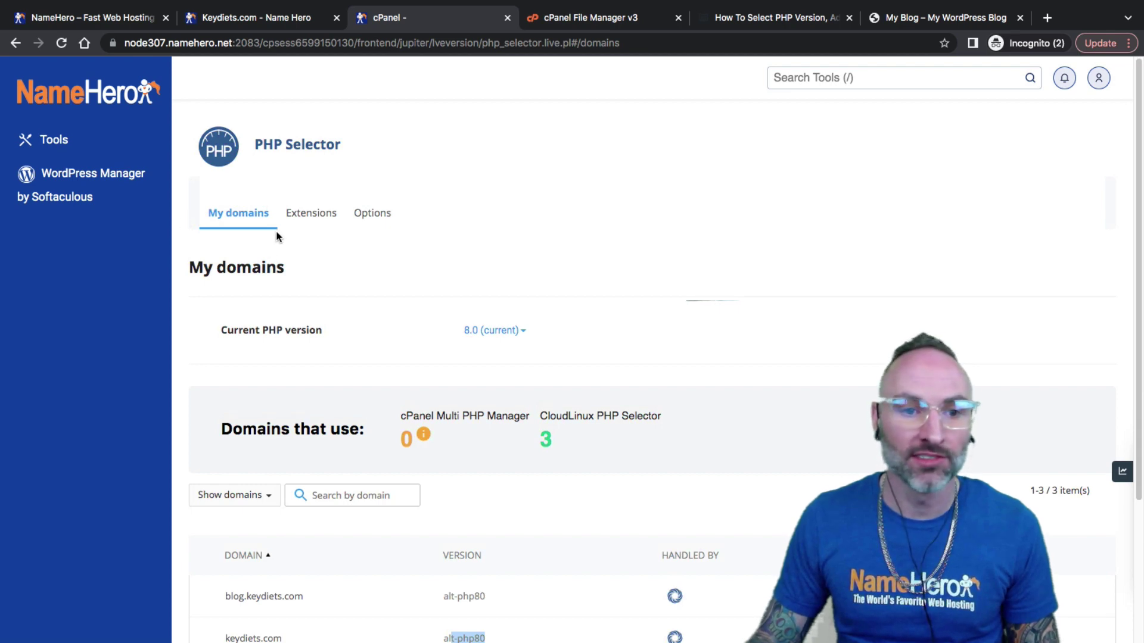
# Scroll through the Extensions tab's PHP 8.0 extension checkboxes and their enabled states.
pyautogui.click(302, 218)
pyautogui.scroll(-2, 595, 306)
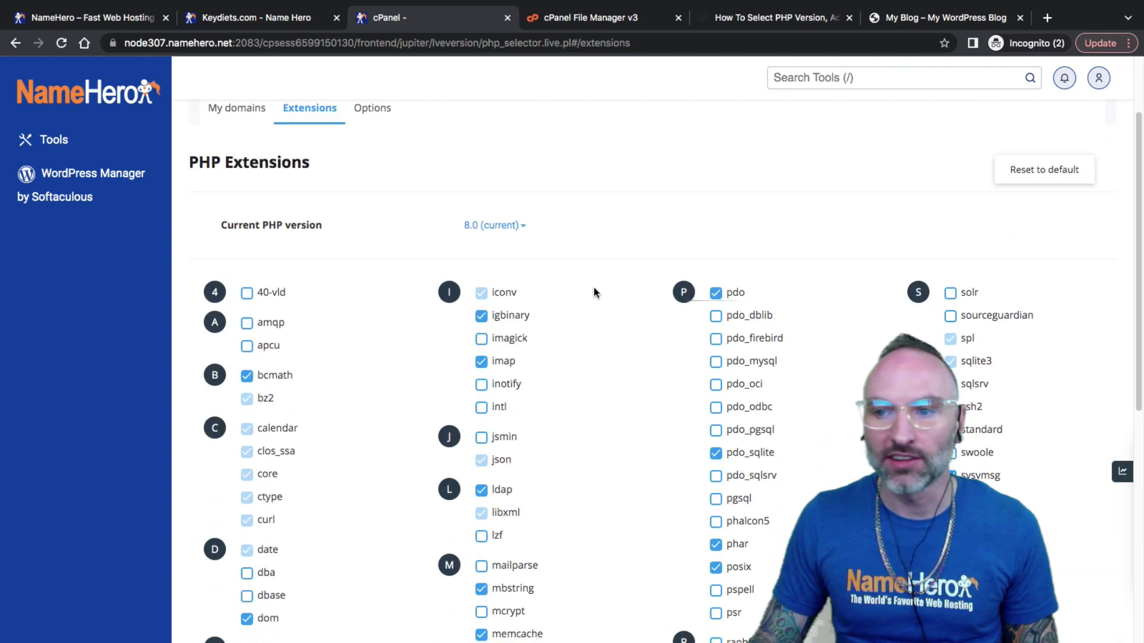
pyautogui.scroll(-1, 592, 292)
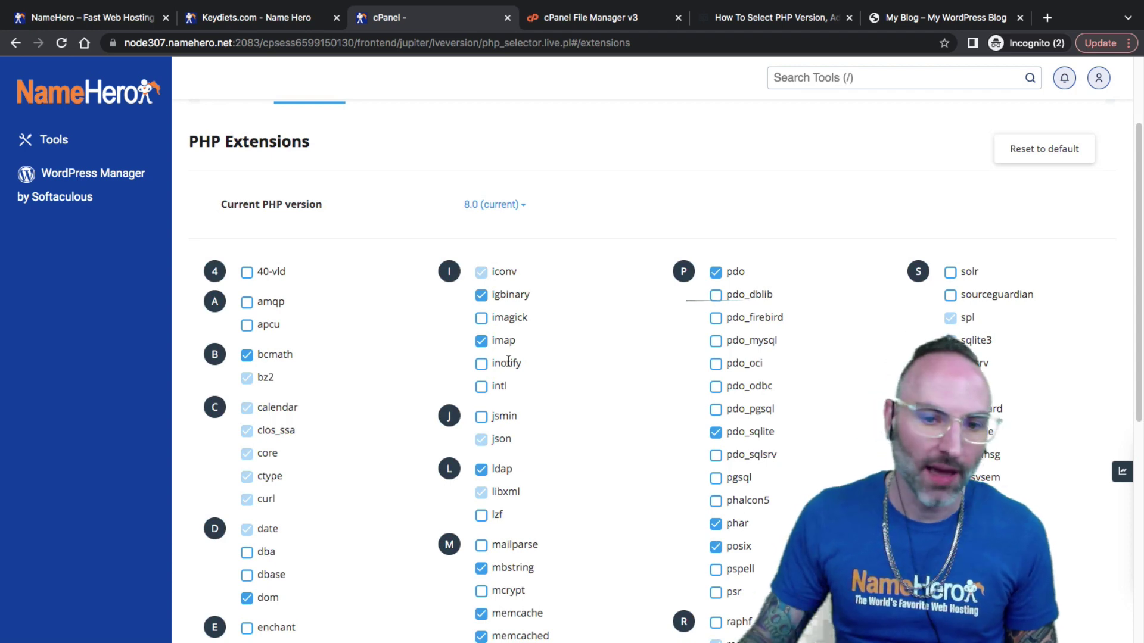
pyautogui.scroll(-2, 416, 369)
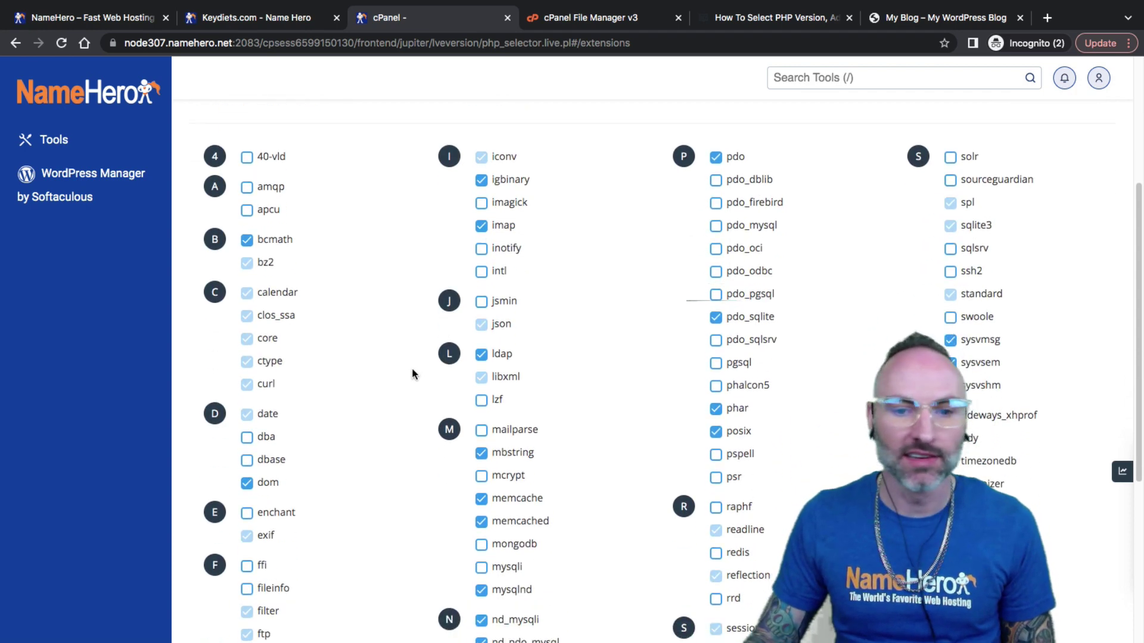
pyautogui.scroll(-2, 625, 389)
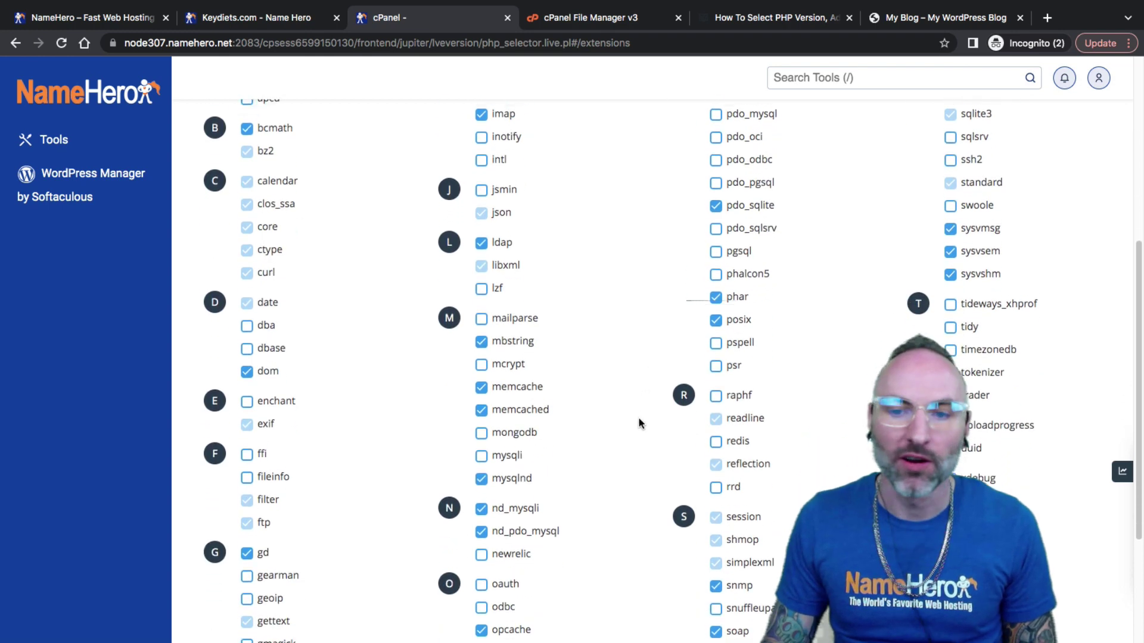
pyautogui.scroll(-1, 622, 419)
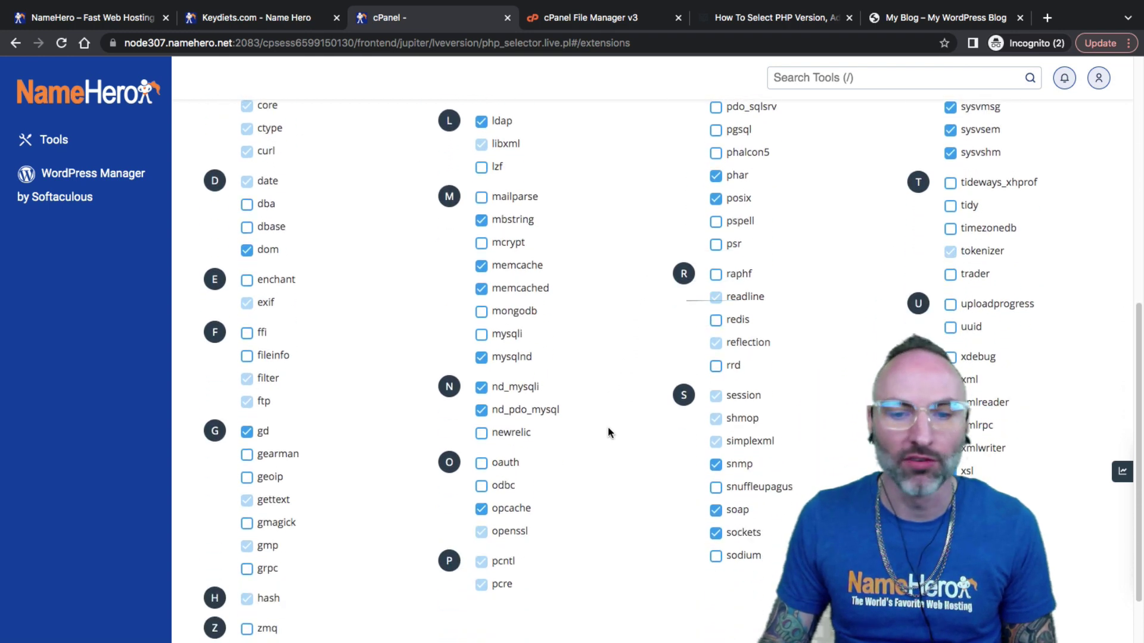
pyautogui.scroll(8, 608, 429)
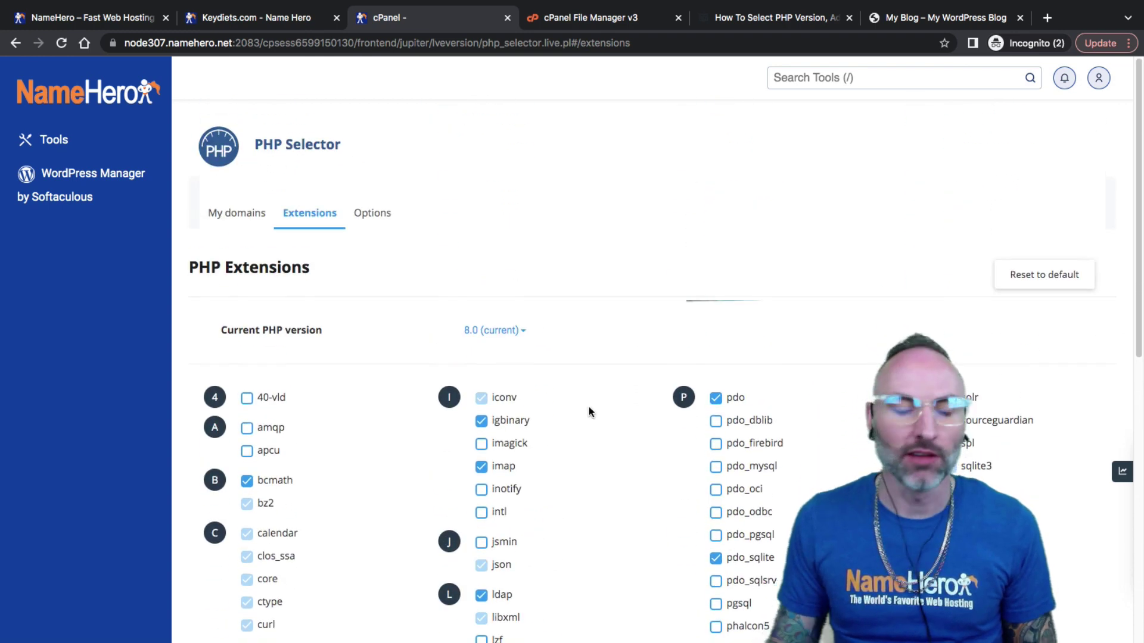